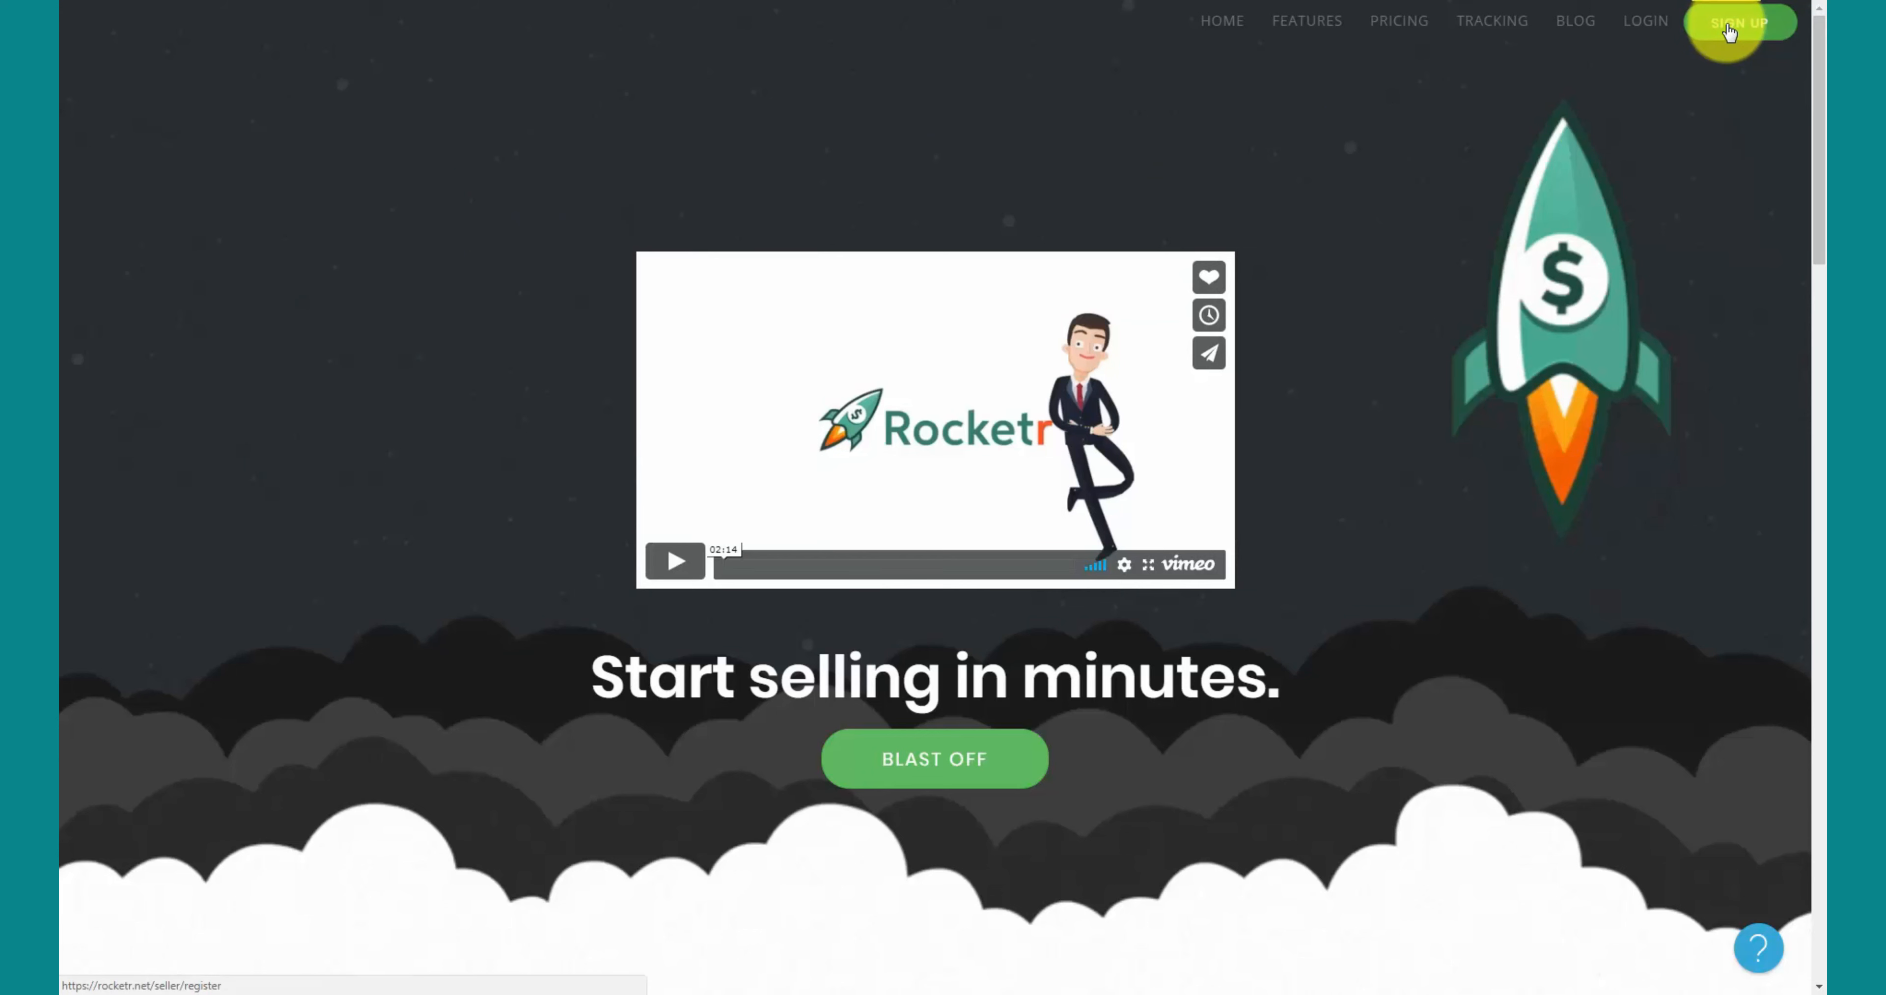
- Register a new Rocketr seller account with a username, e-mail and password, passing the robot check
click(1735, 24)
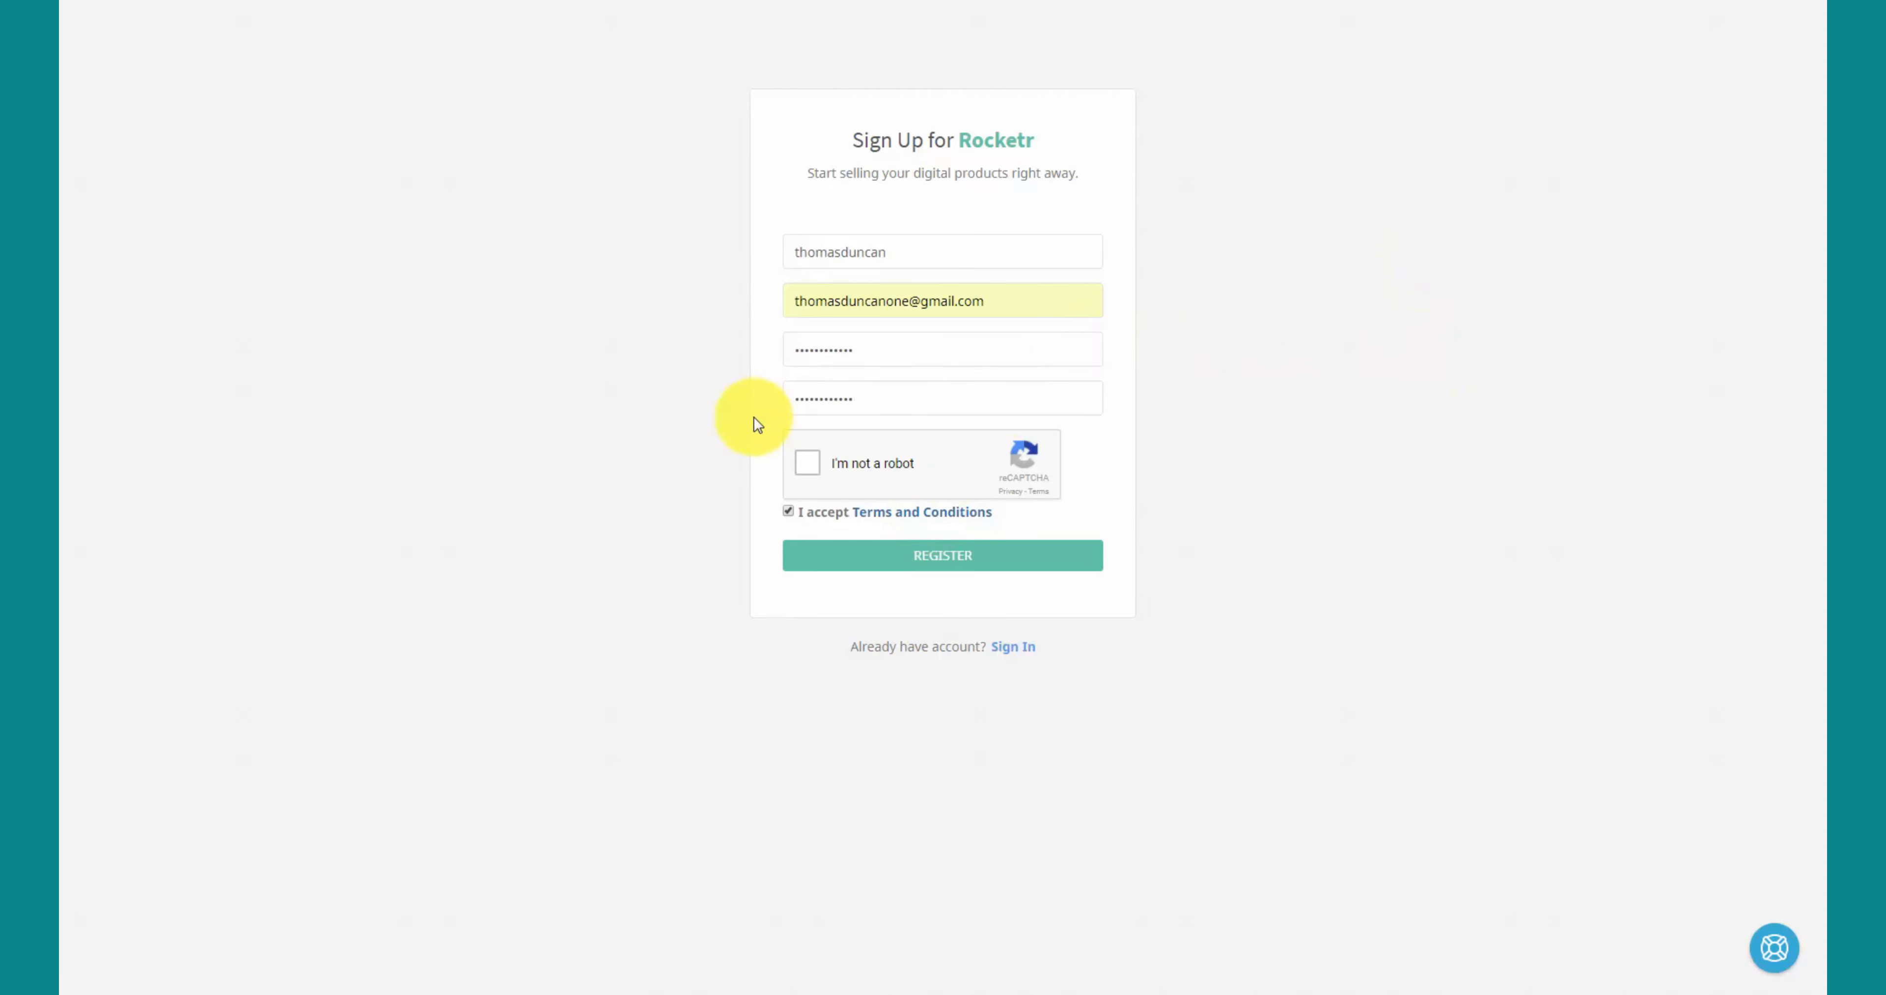
click(808, 462)
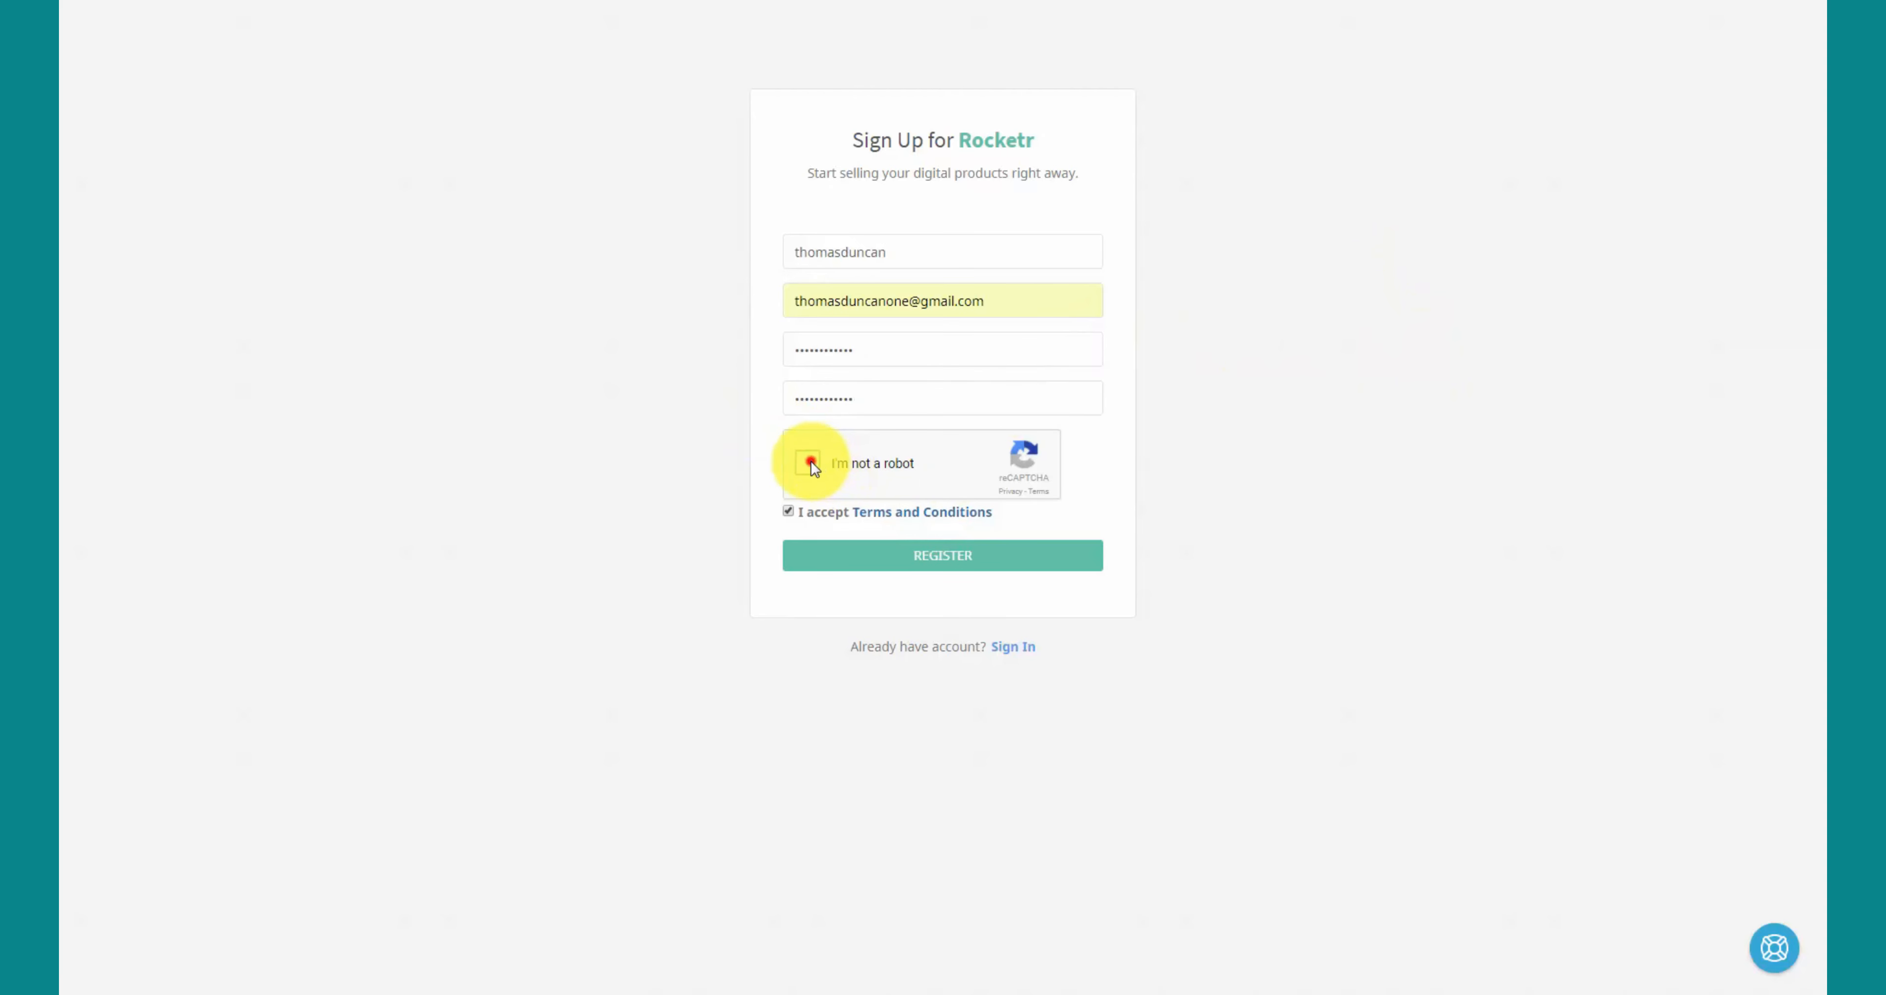
click(958, 563)
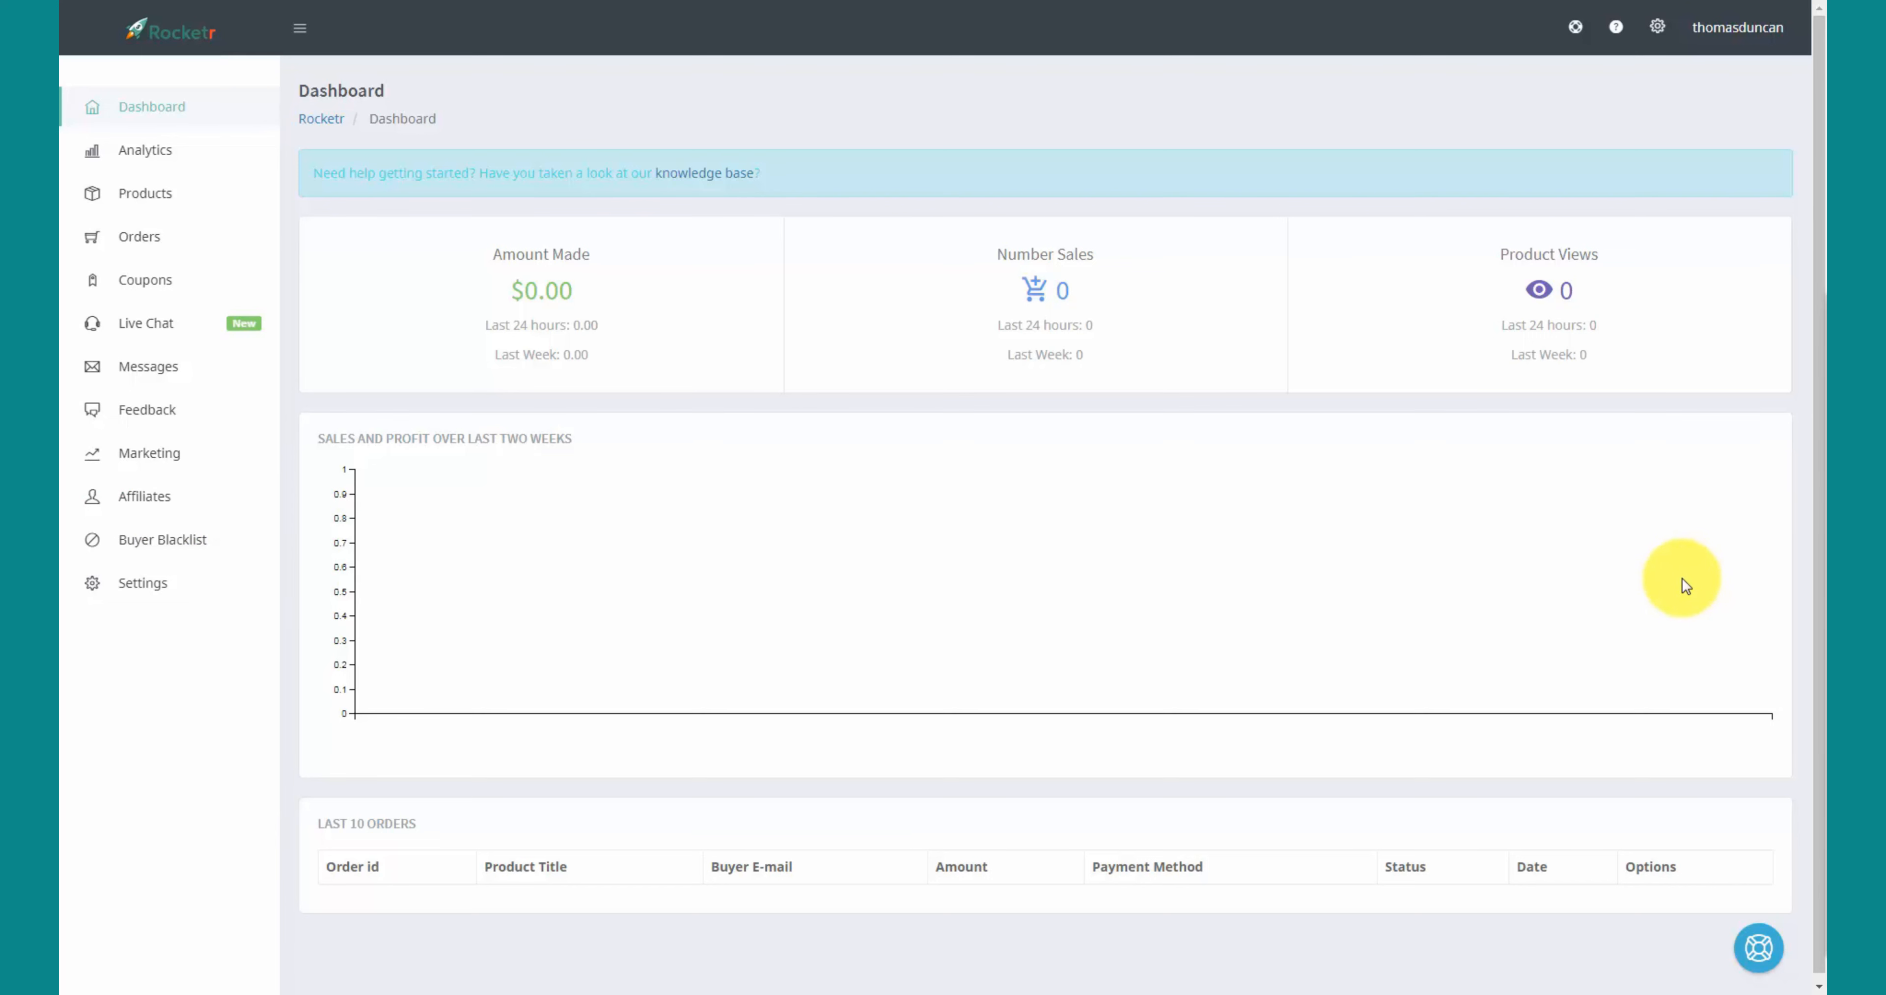
- Go to Payment Settings from the account settings gear in the header
click(1658, 33)
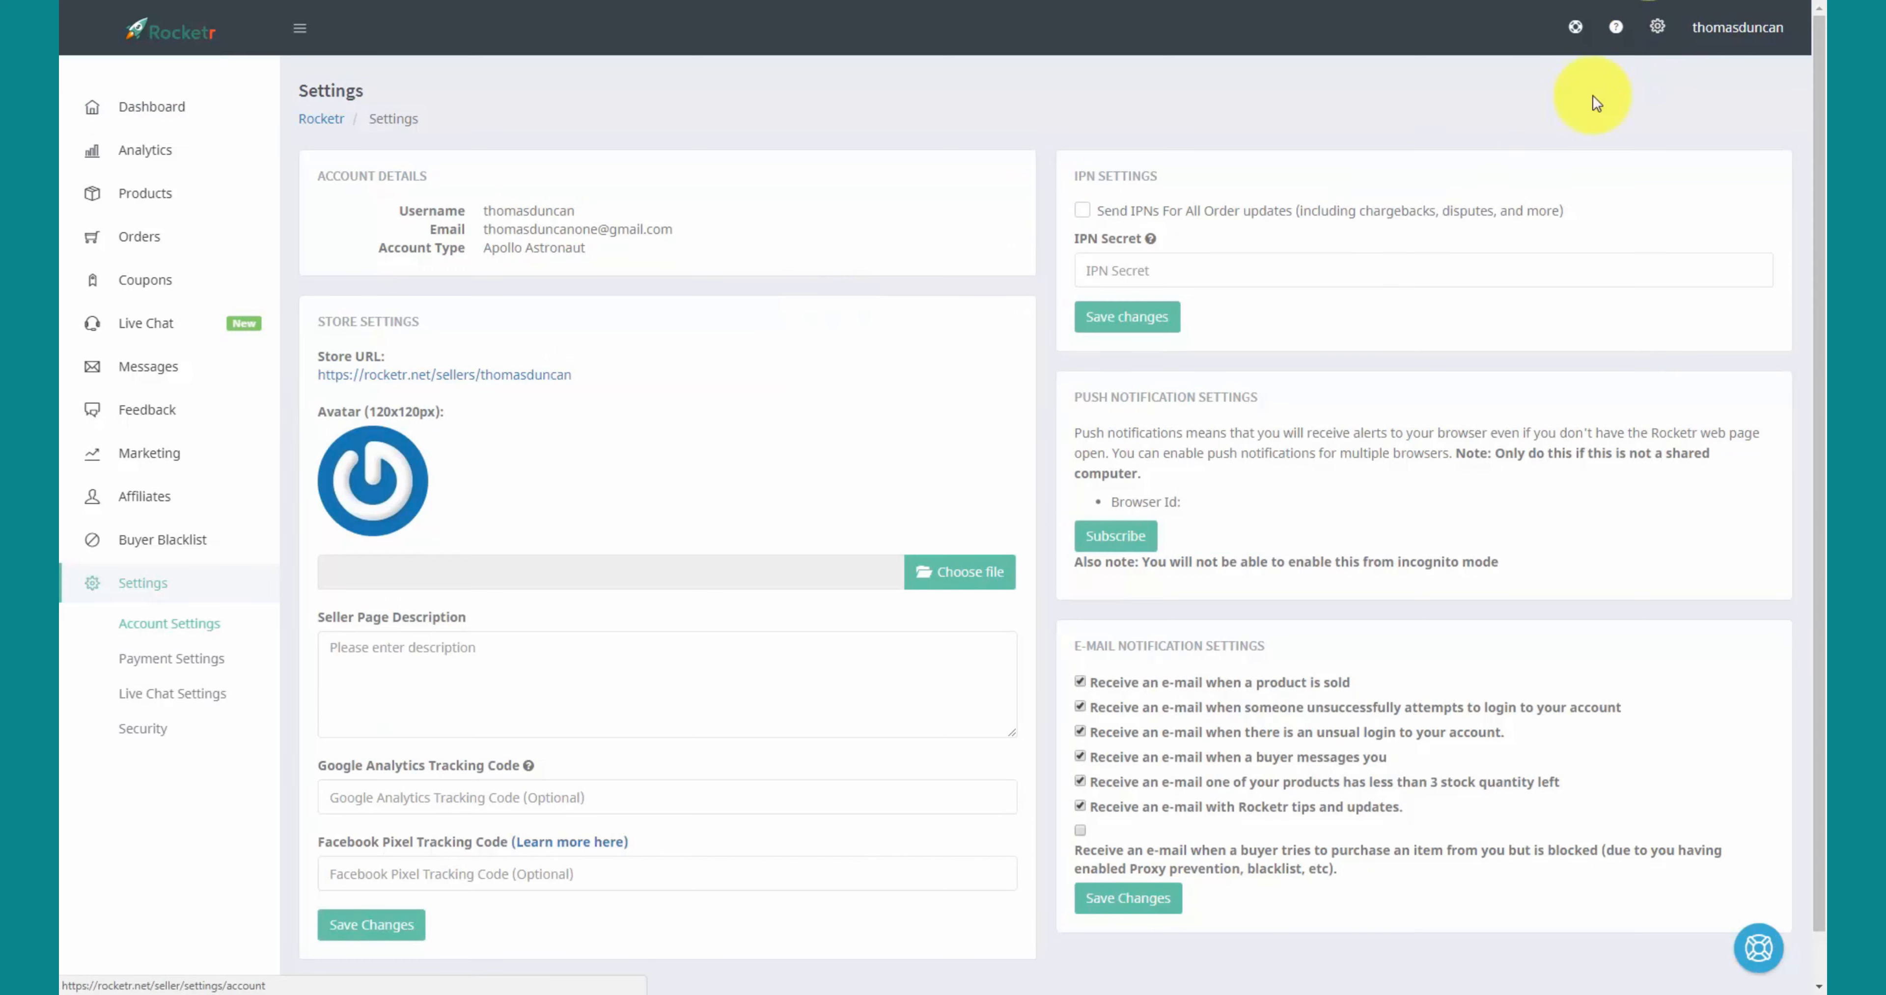
click(190, 664)
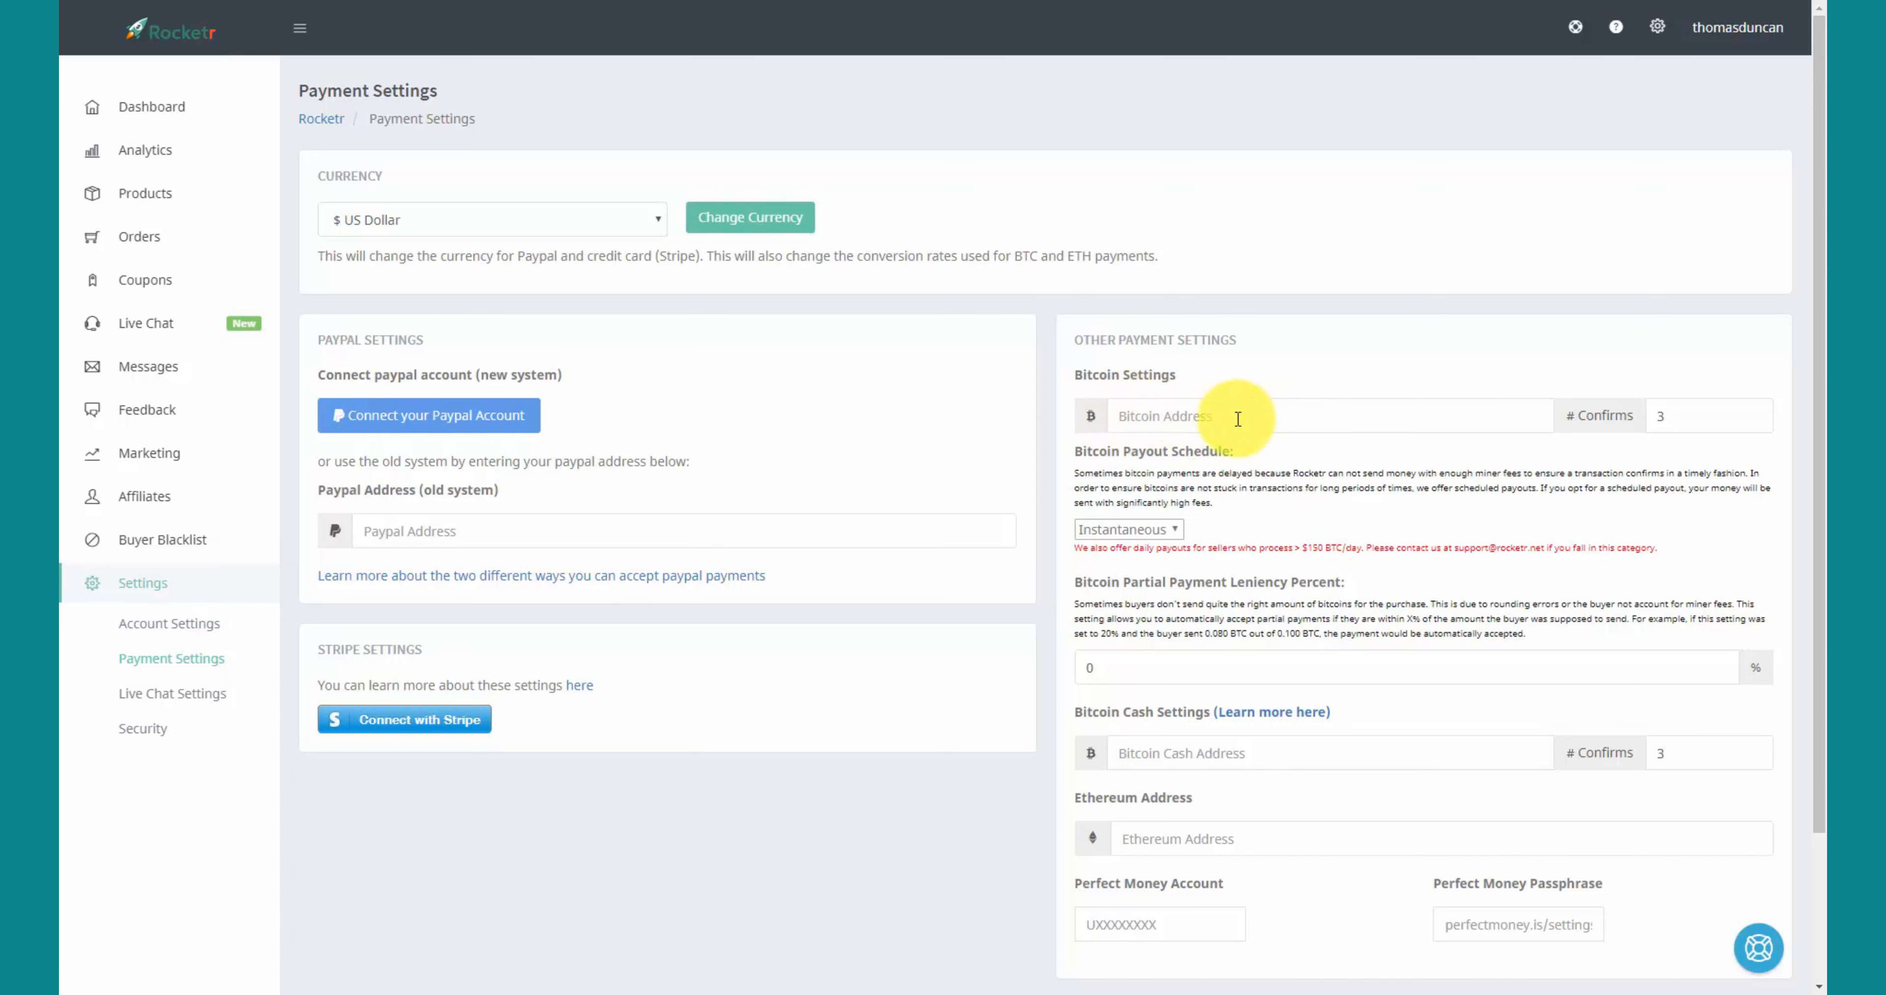
- Paste the Bitcoin payout address, set partial payment leniency to 8 percent, and save
click(1237, 418)
text(1BumQCLthBAKx10sScrDum3s82FeR8ezvg)
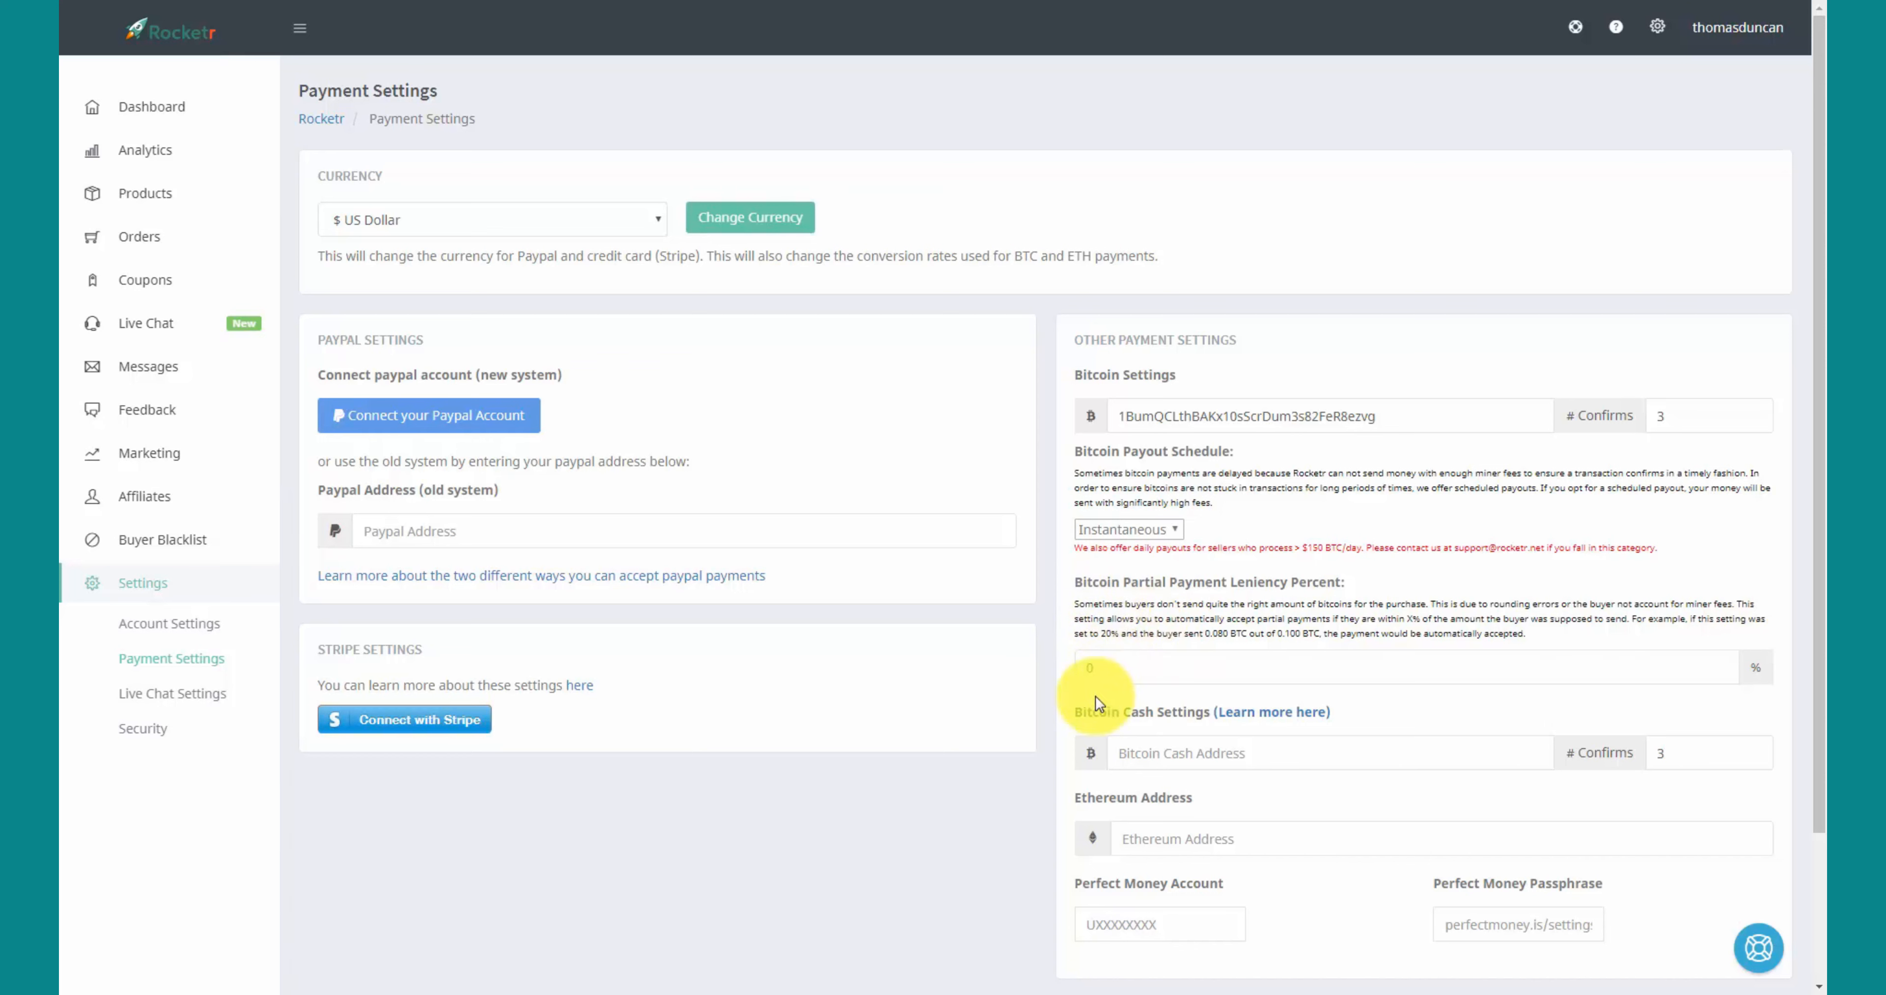
click(1099, 668)
double_click(1098, 668)
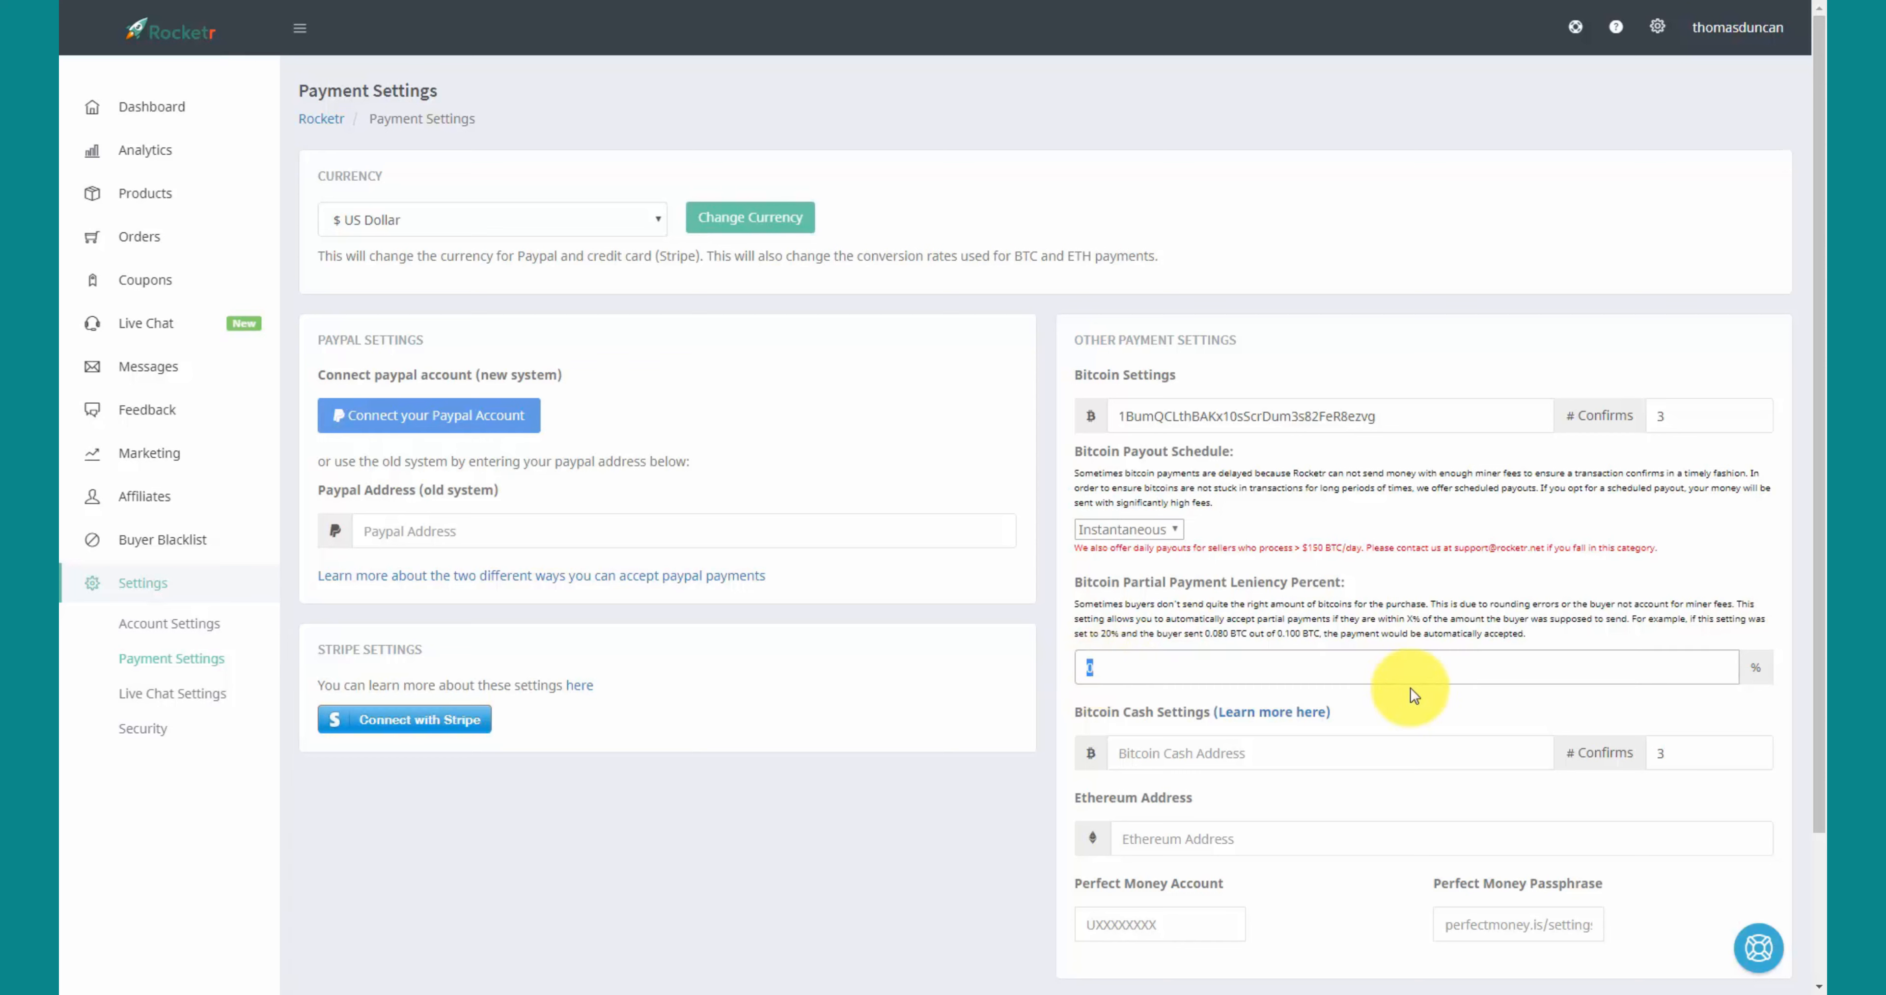
text(5)
key(BackSpace)
text(105)
key(BackSpace)
key(BackSpace)
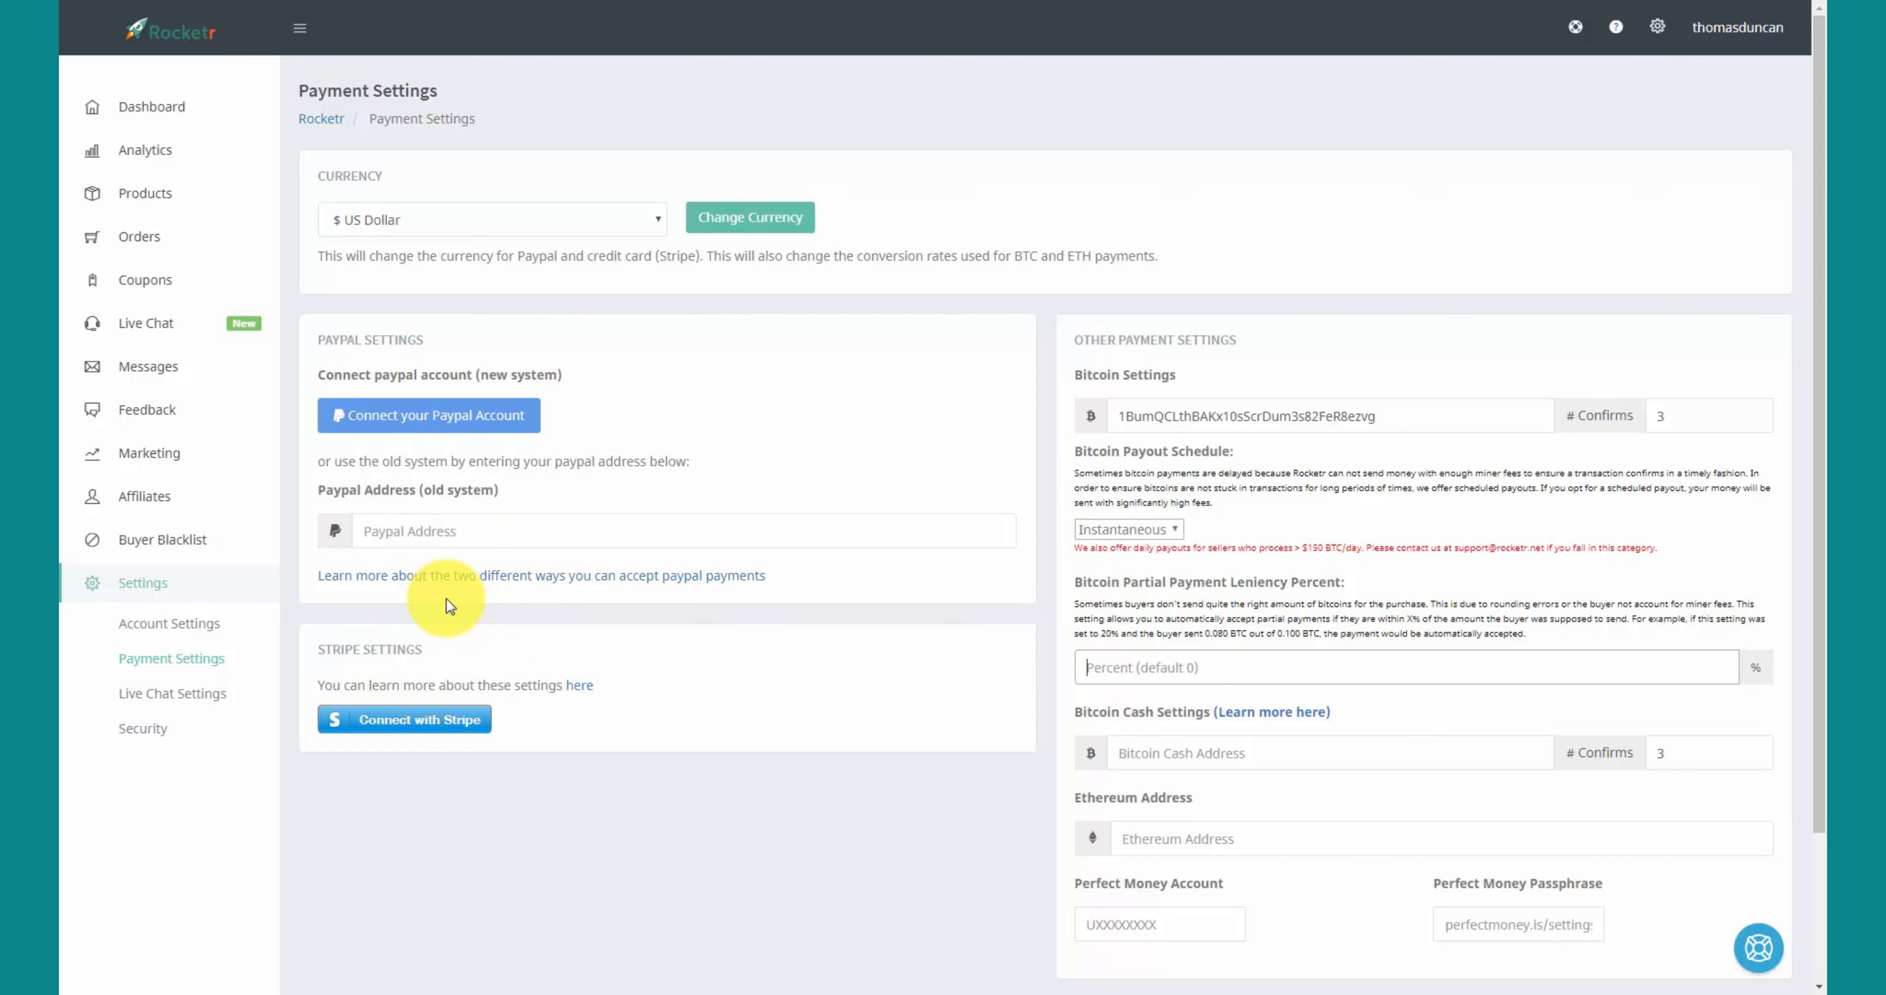
text(8)
key(Return)
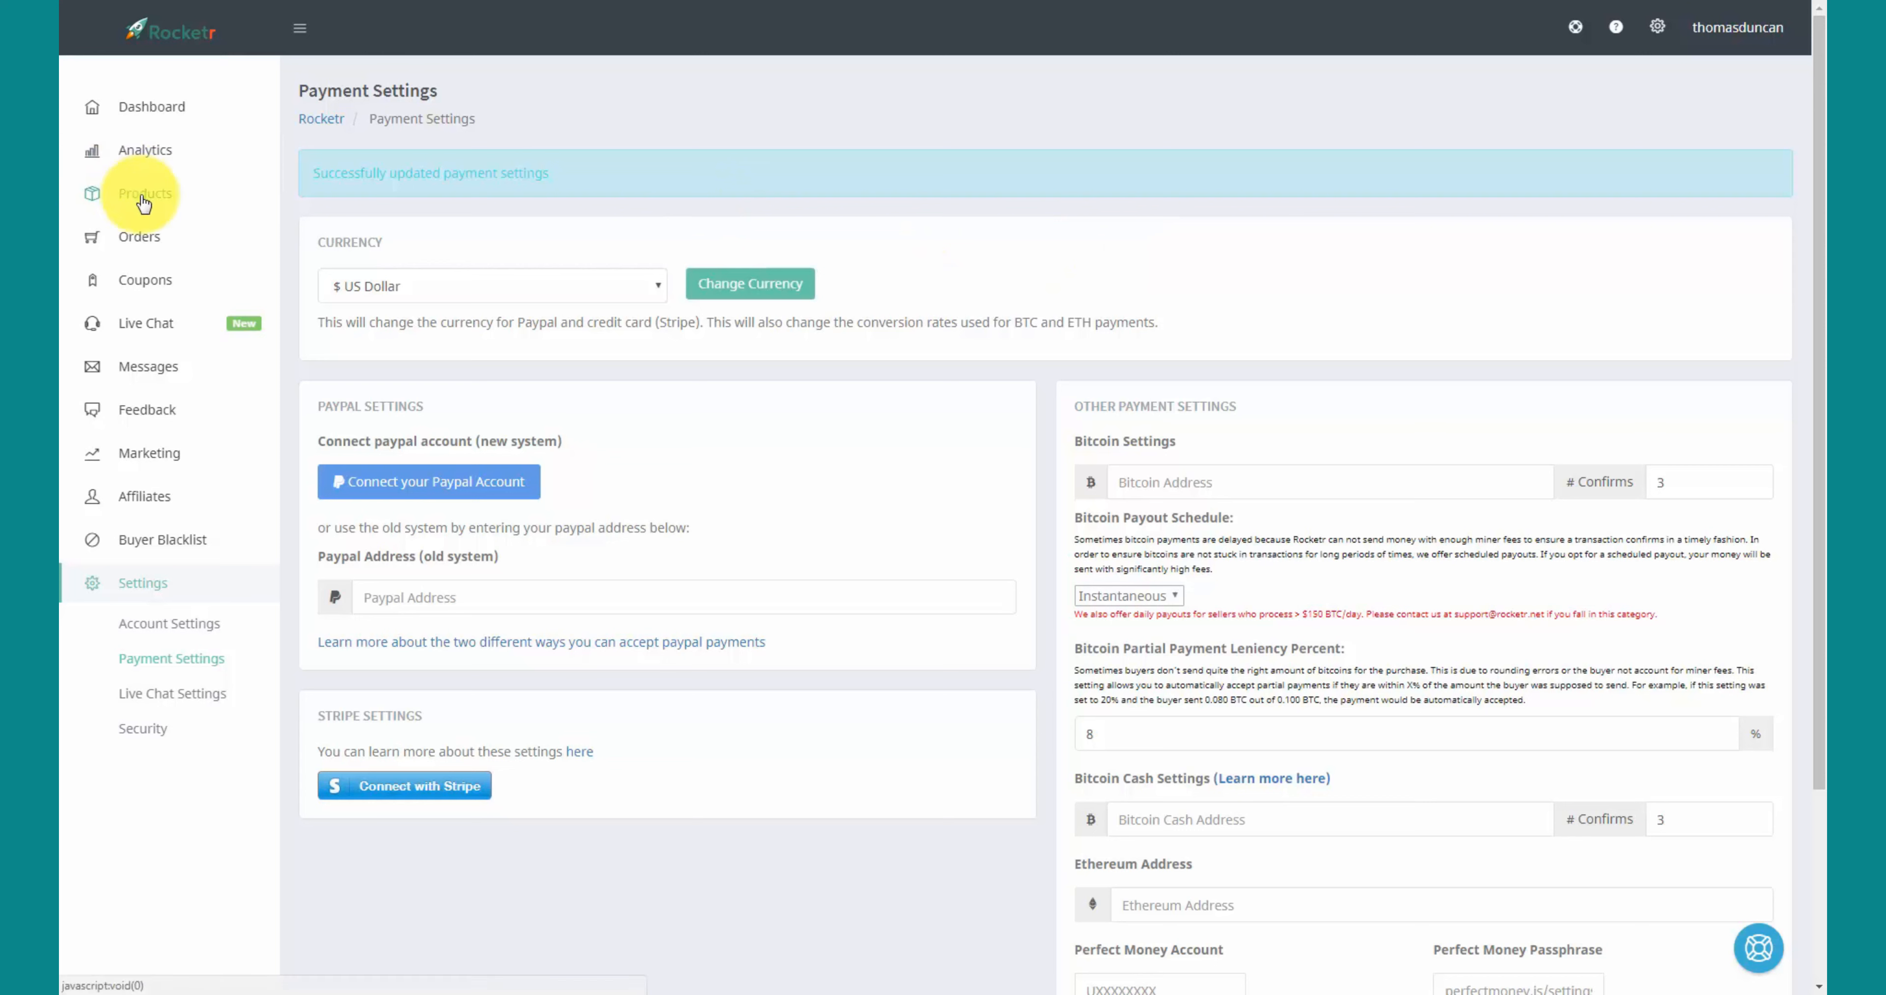
- Start a new product under Products and choose the File Download product type
click(143, 198)
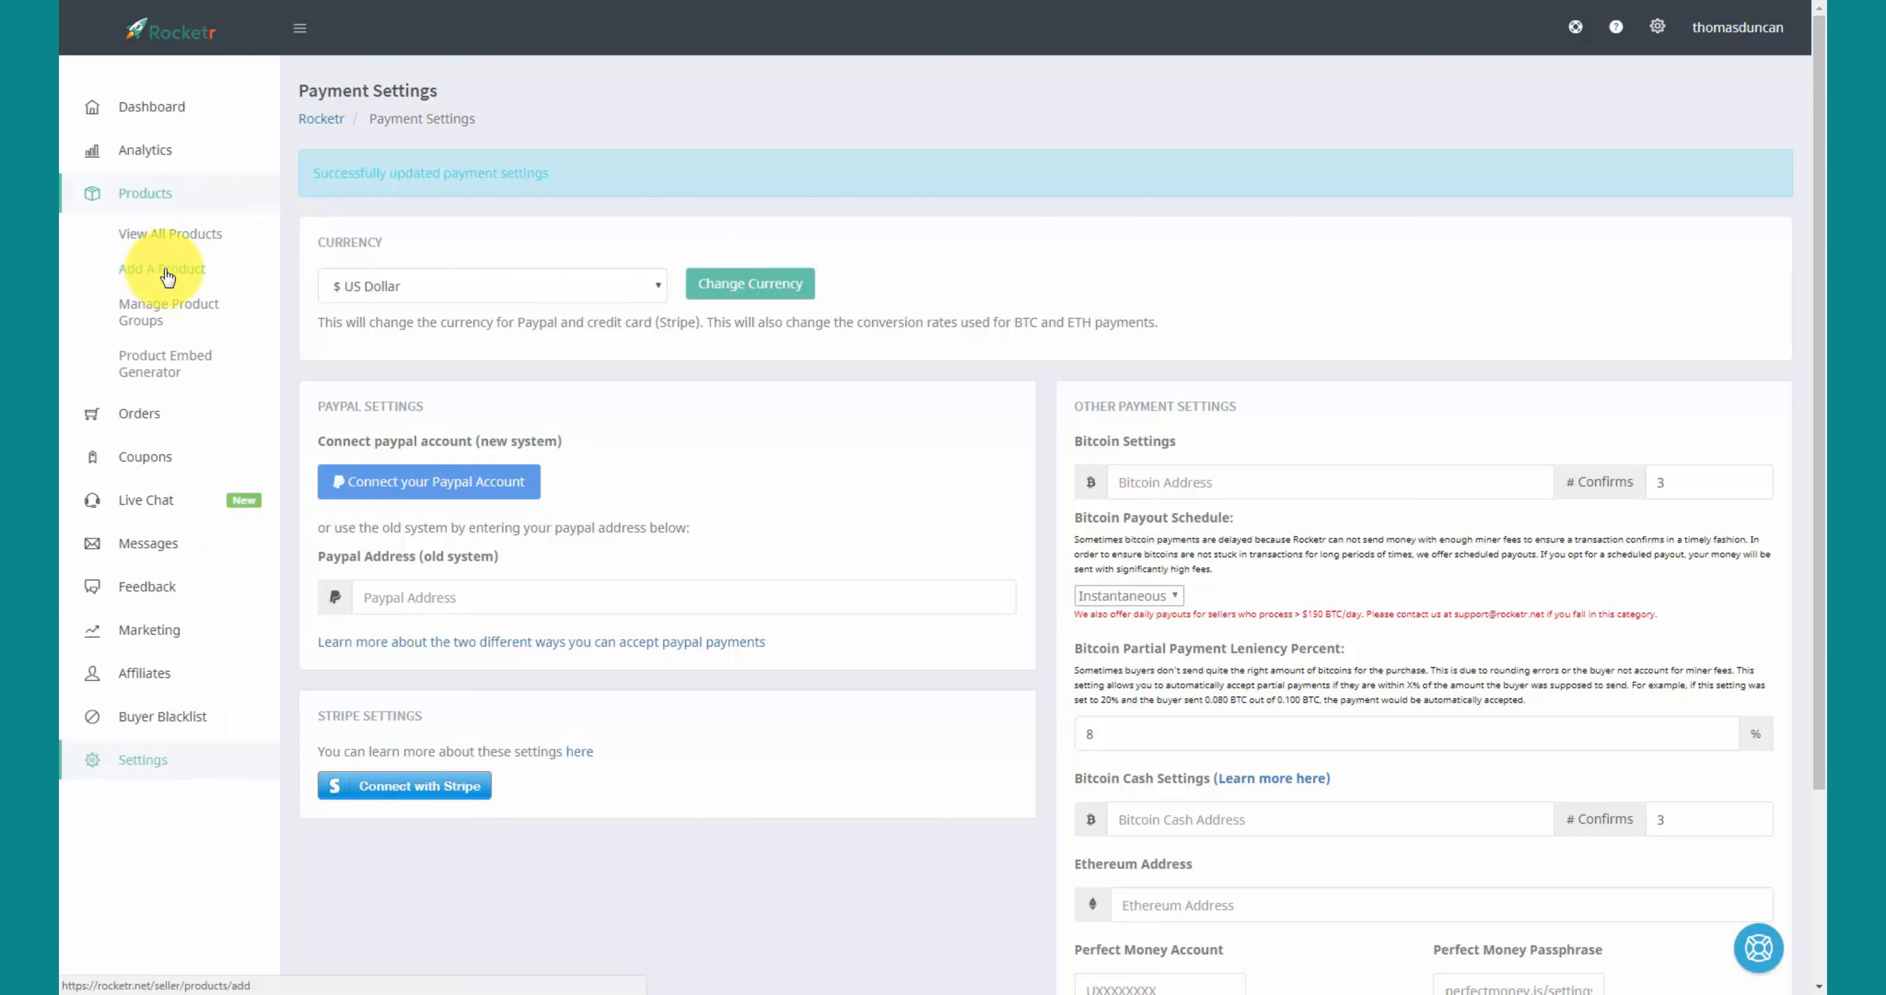
click(167, 273)
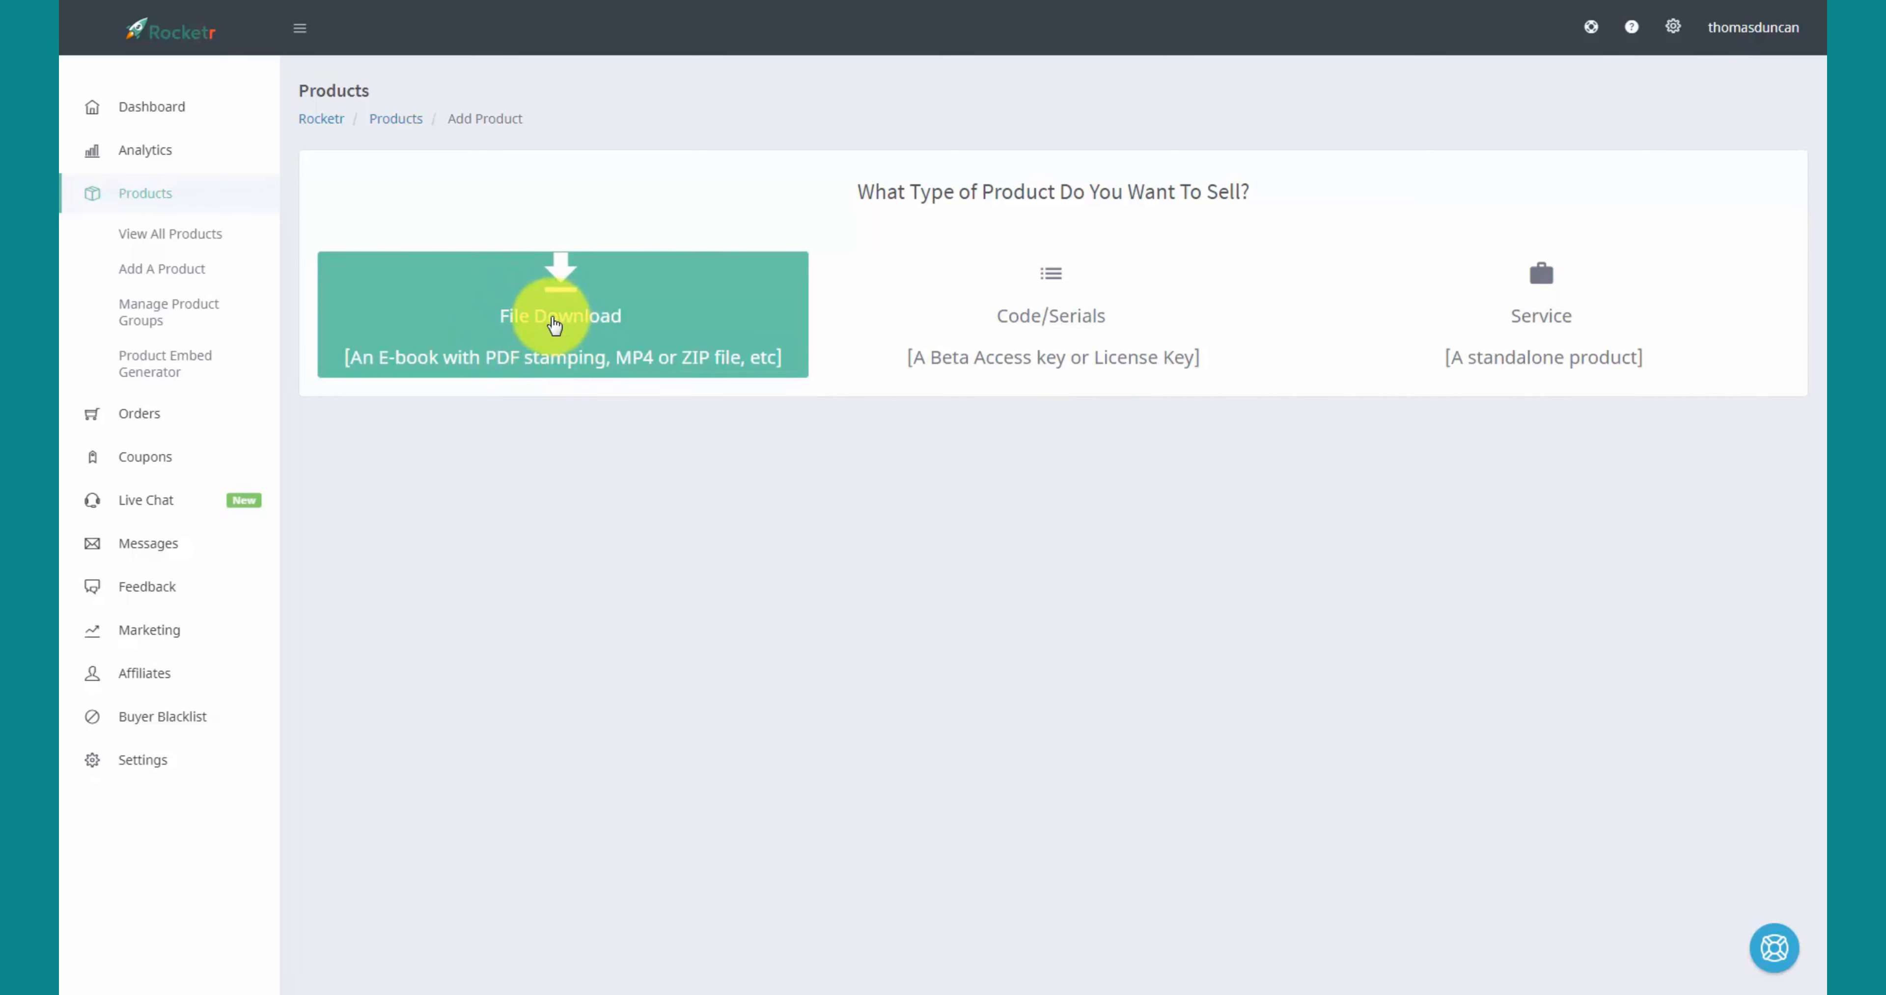
click(554, 324)
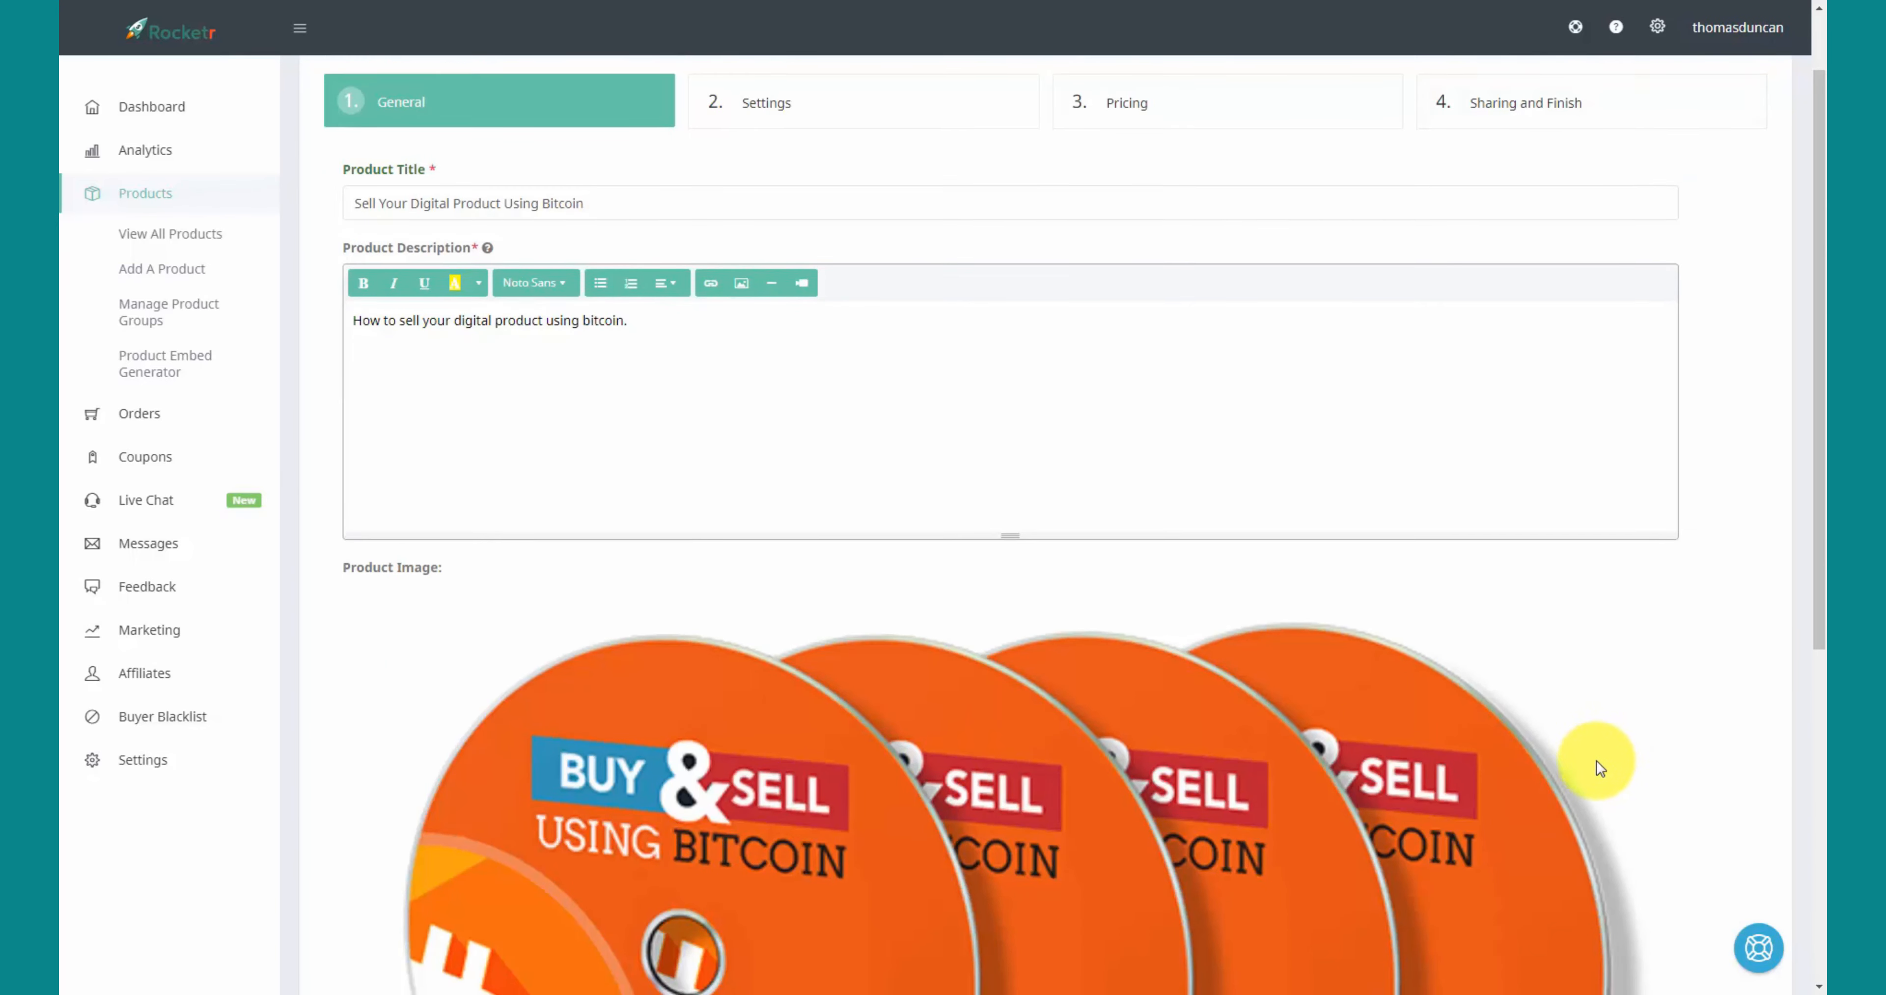
- Continue from the product details with its title, description and cd.png image to the Settings step
scroll(1596, 759, down, 5)
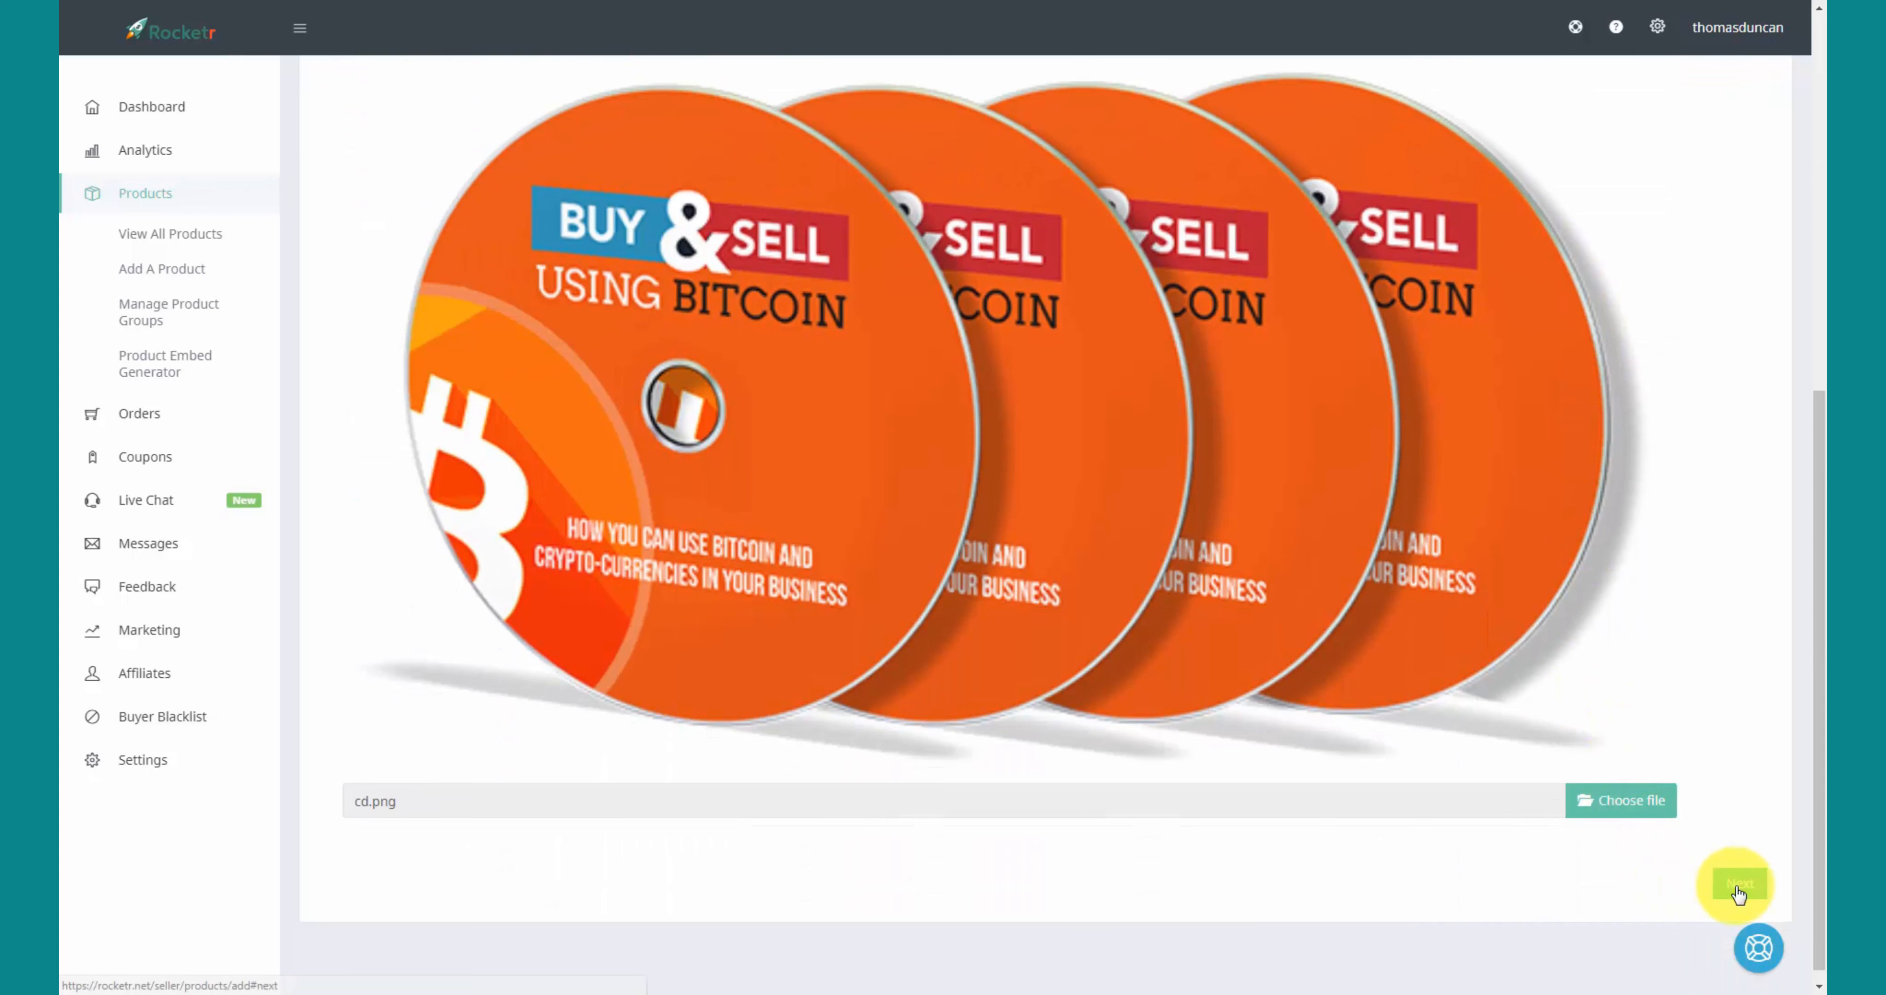
click(1738, 887)
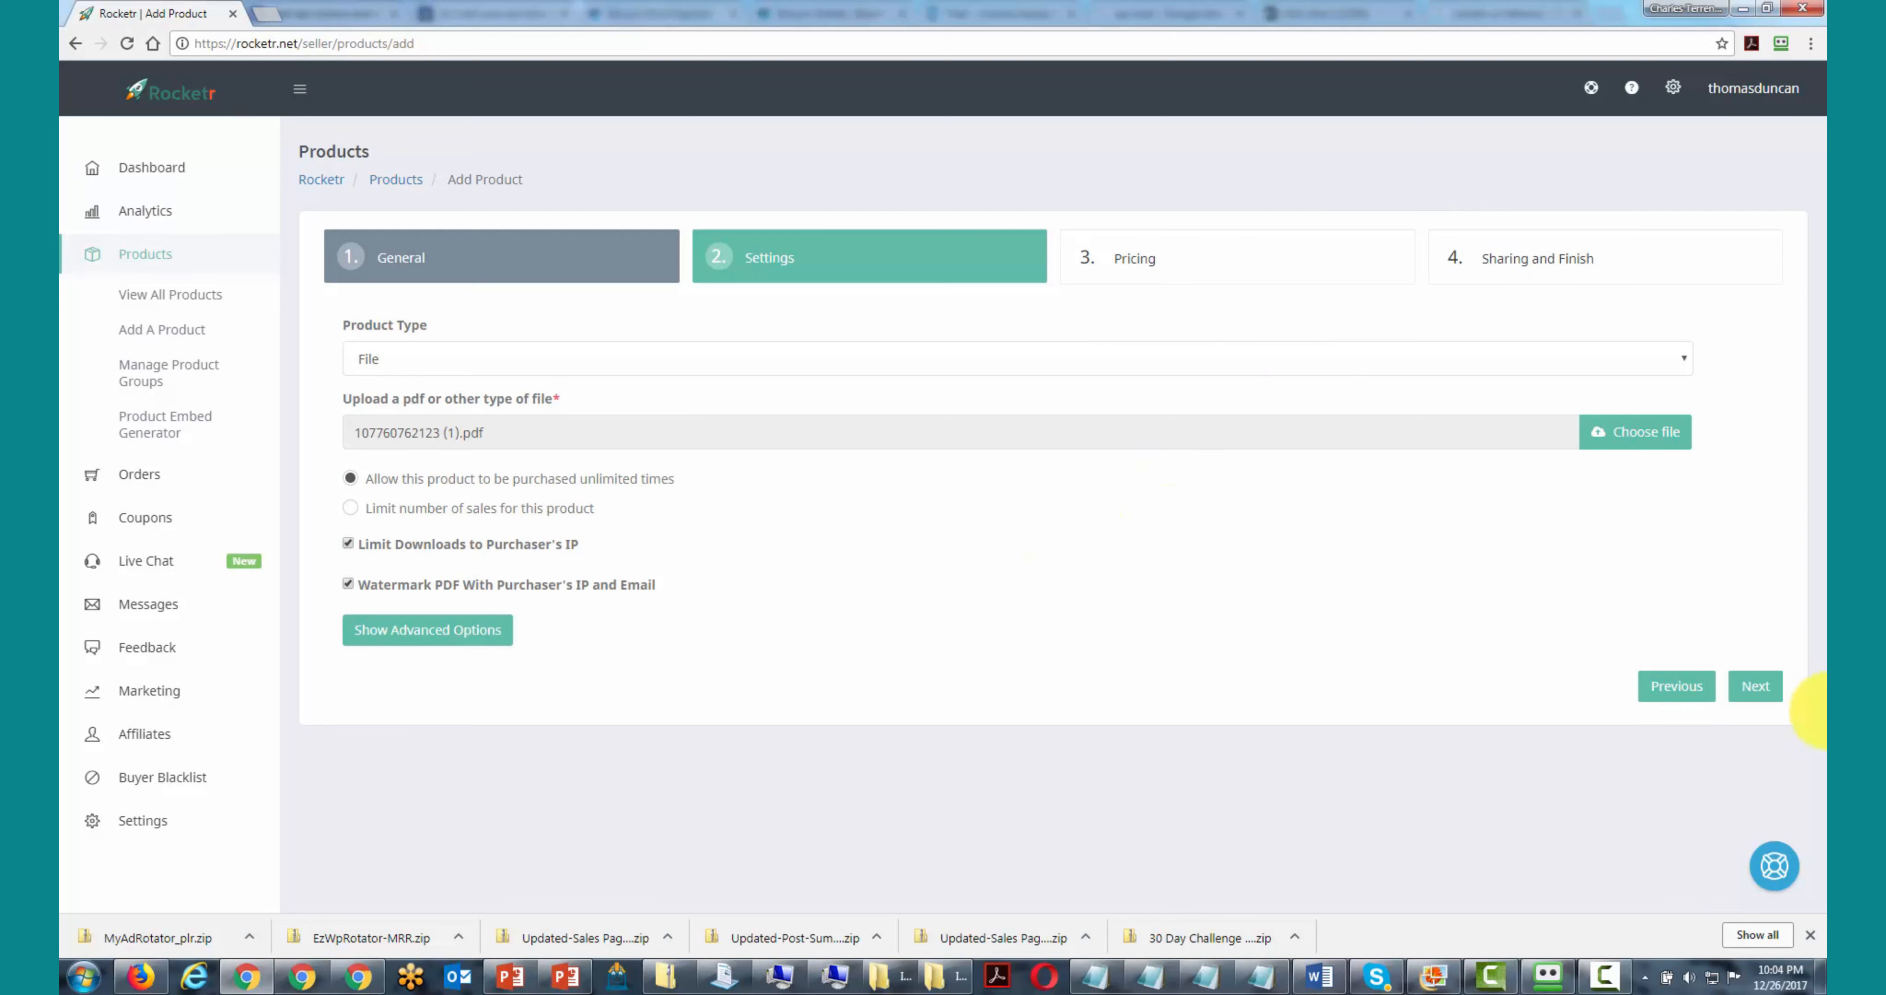
- Keep the uploaded PDF with default settings and move on to Pricing
click(1743, 688)
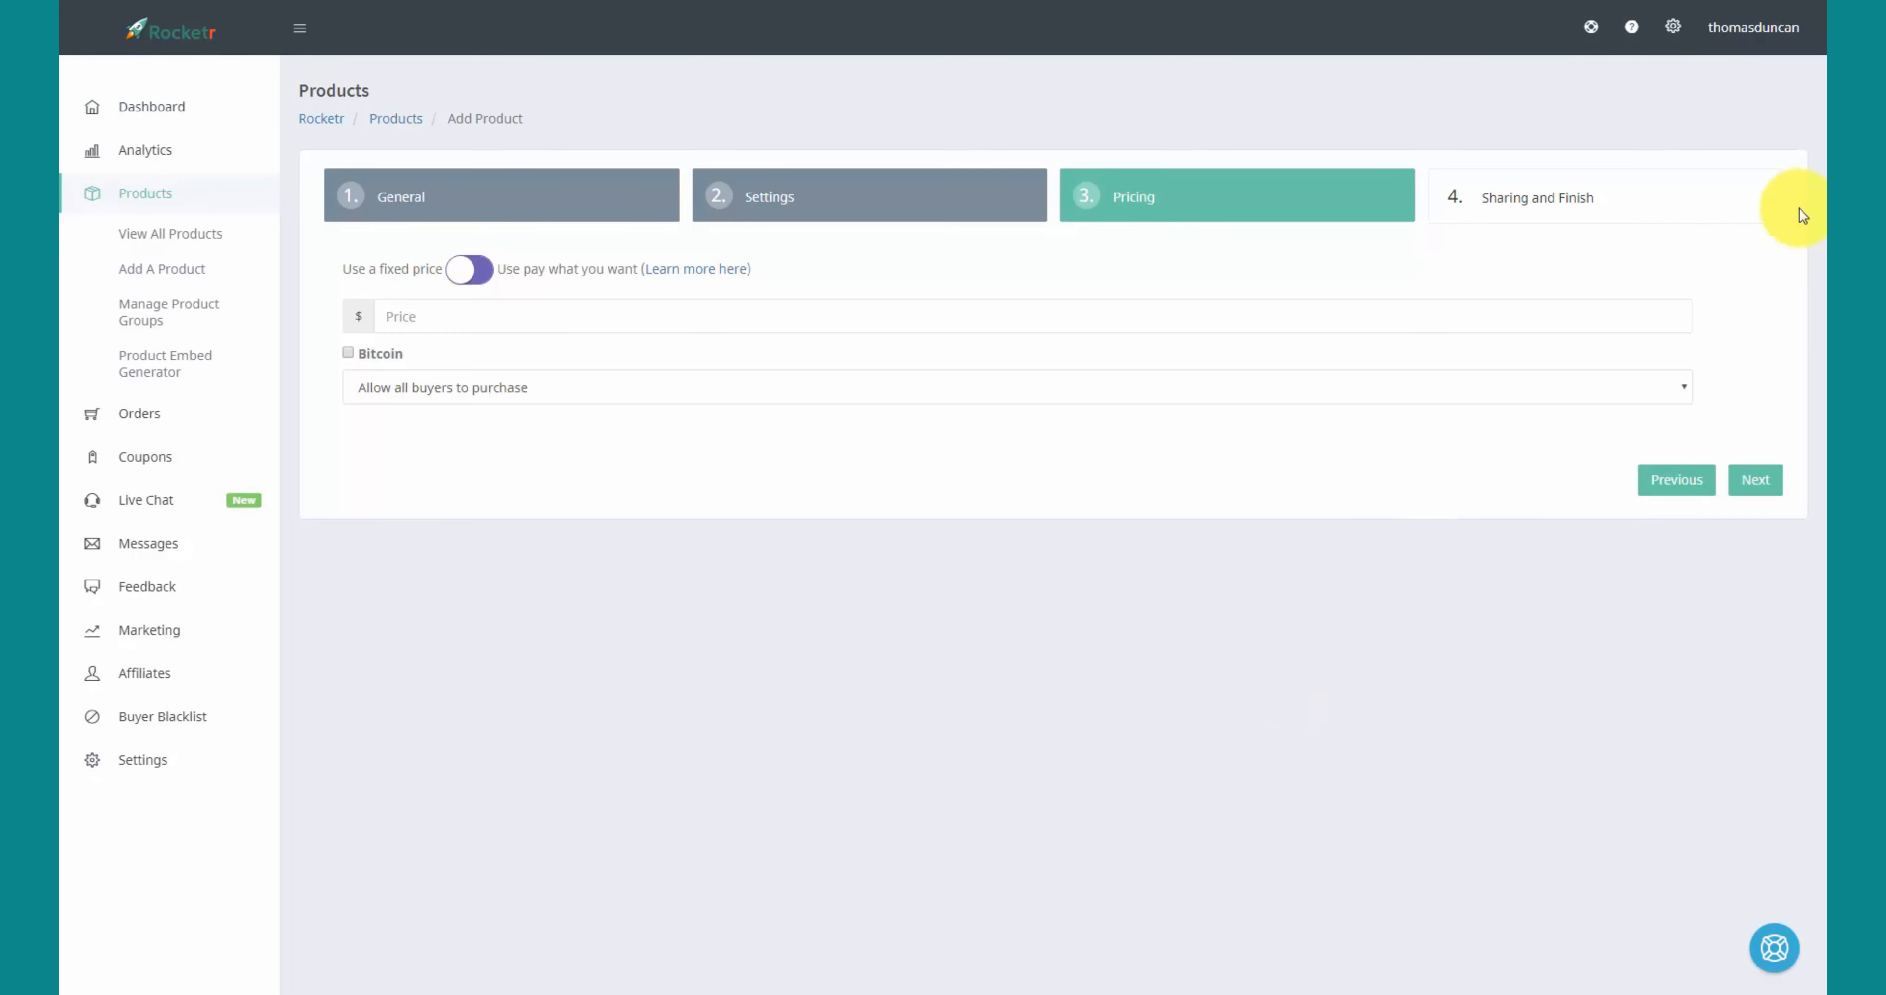
- Set a fixed $27 price, accept Bitcoin, and block global-blacklisted and proxy/VPN buyers
click(481, 272)
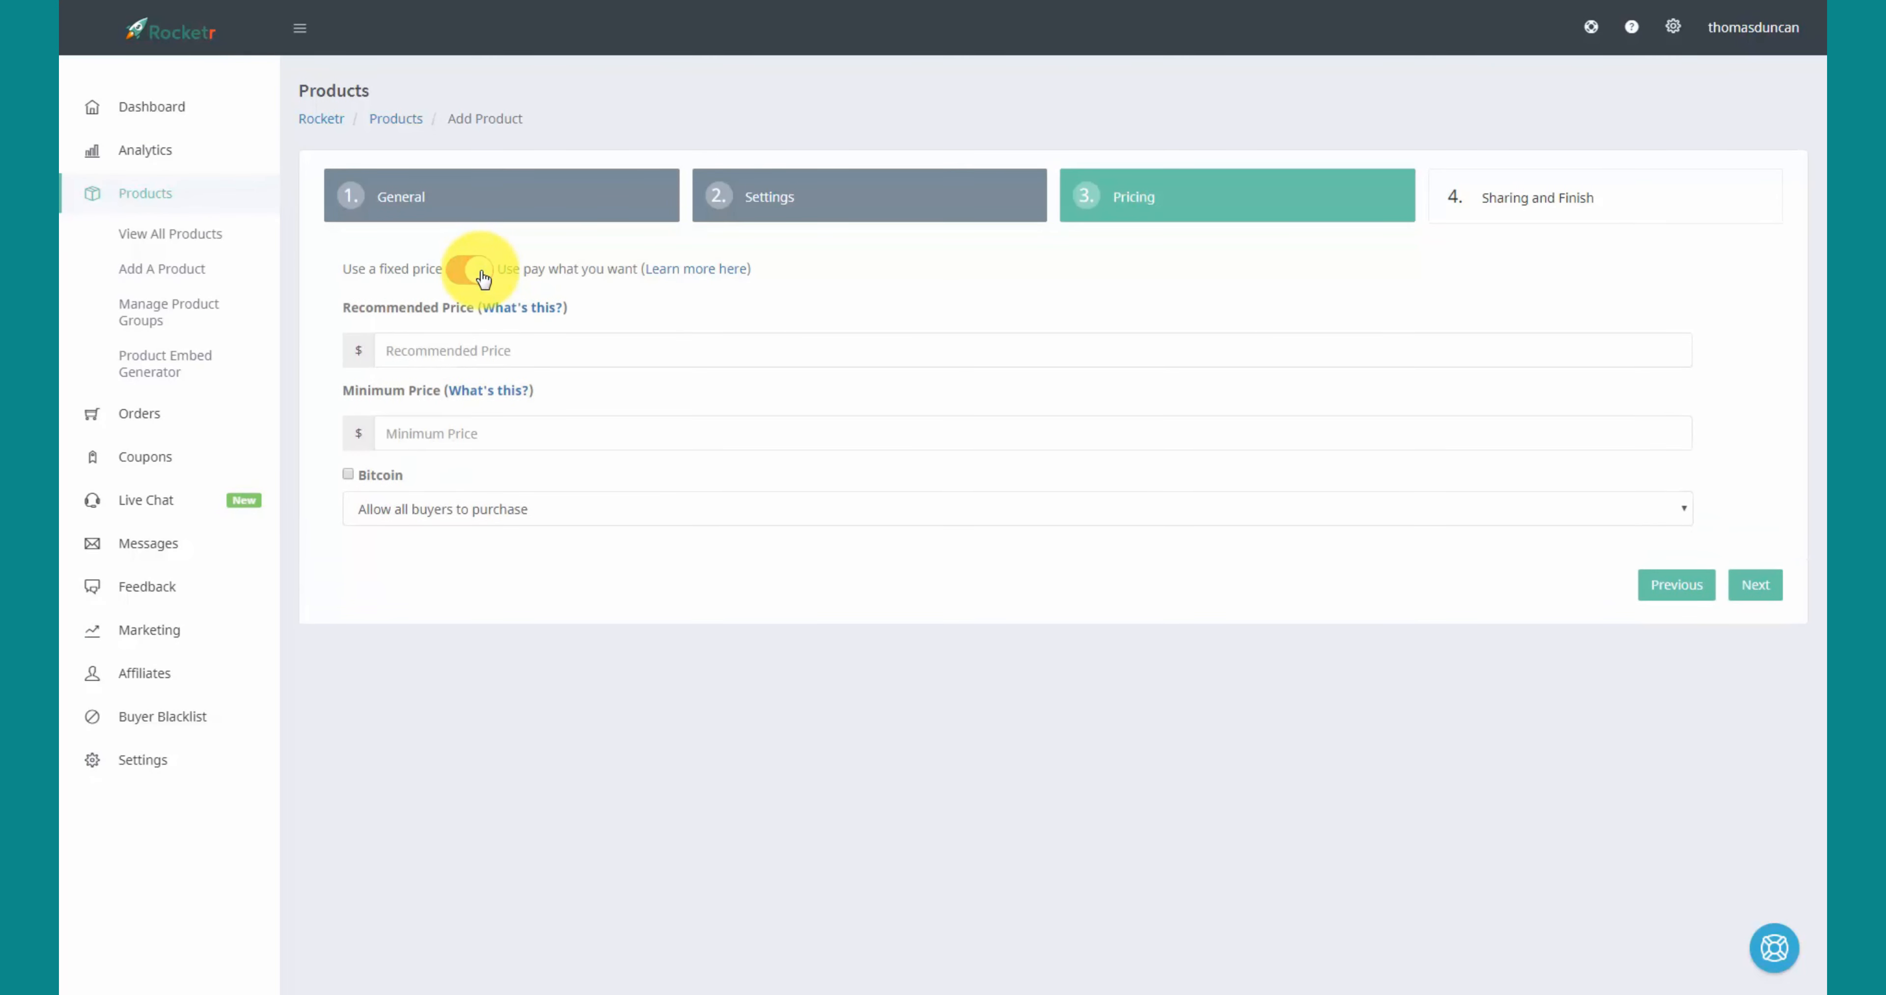
click(472, 272)
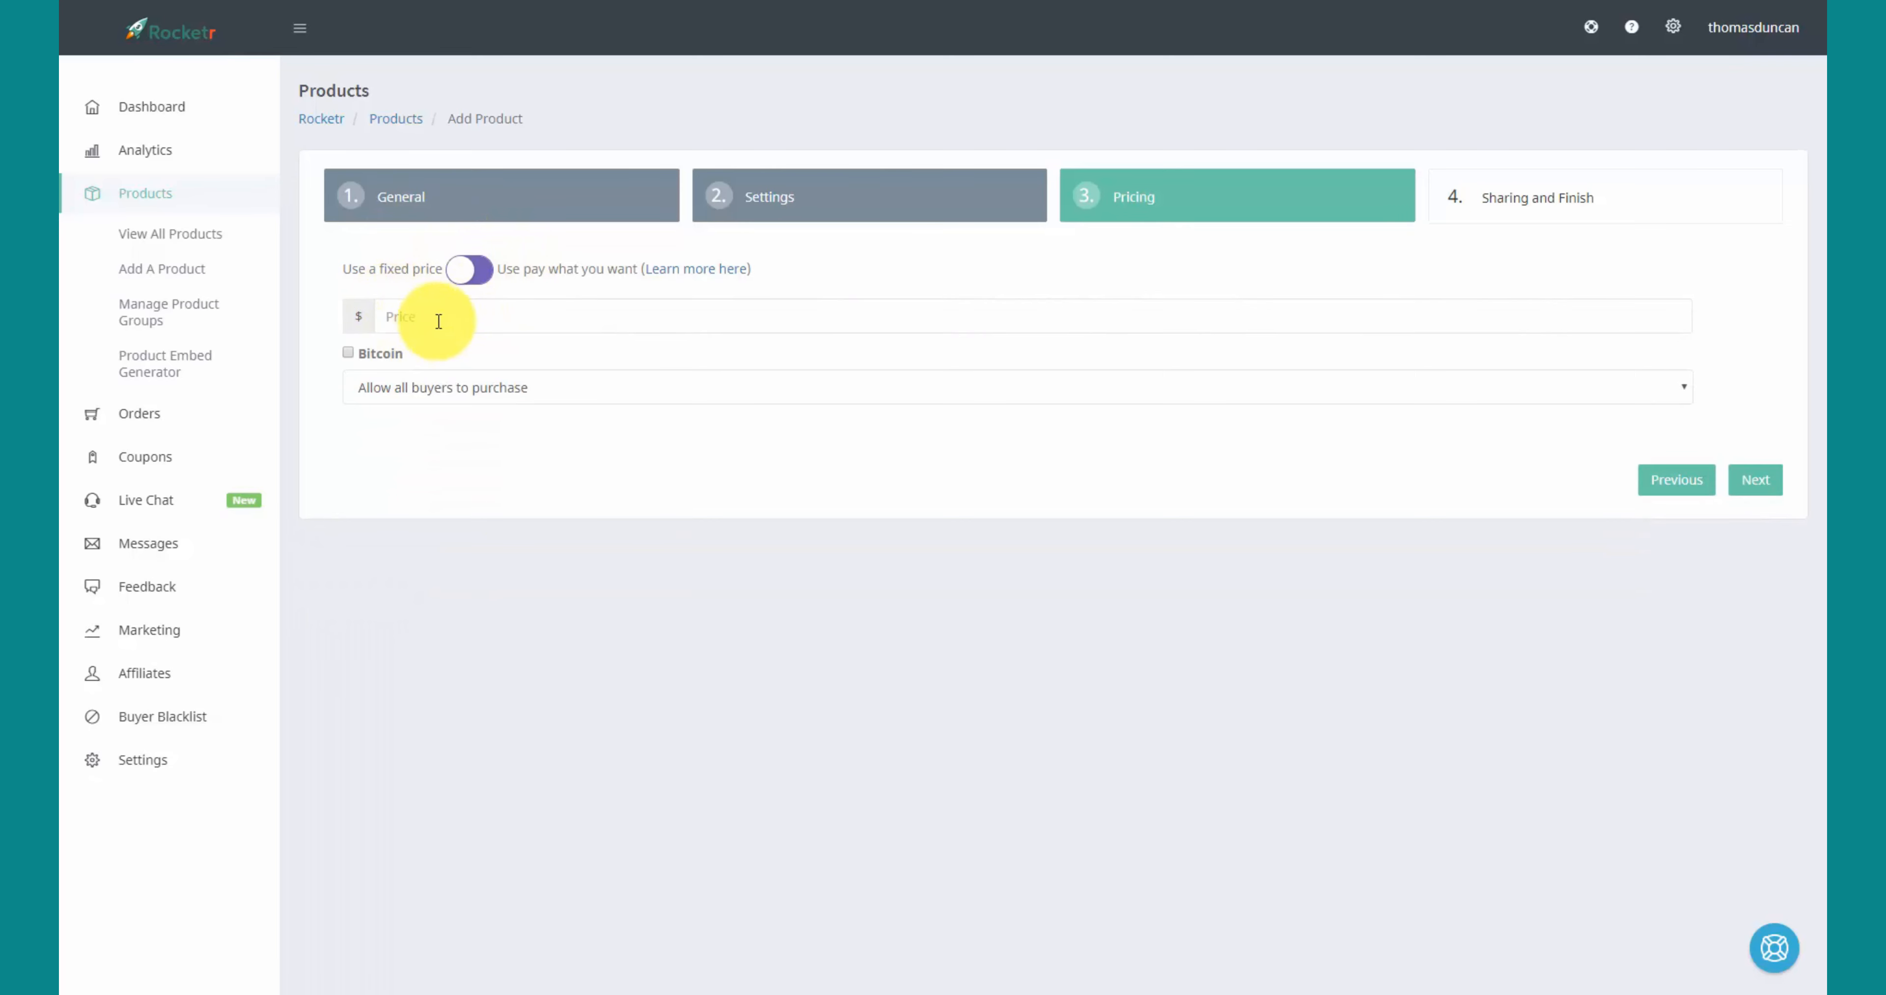
click(388, 316)
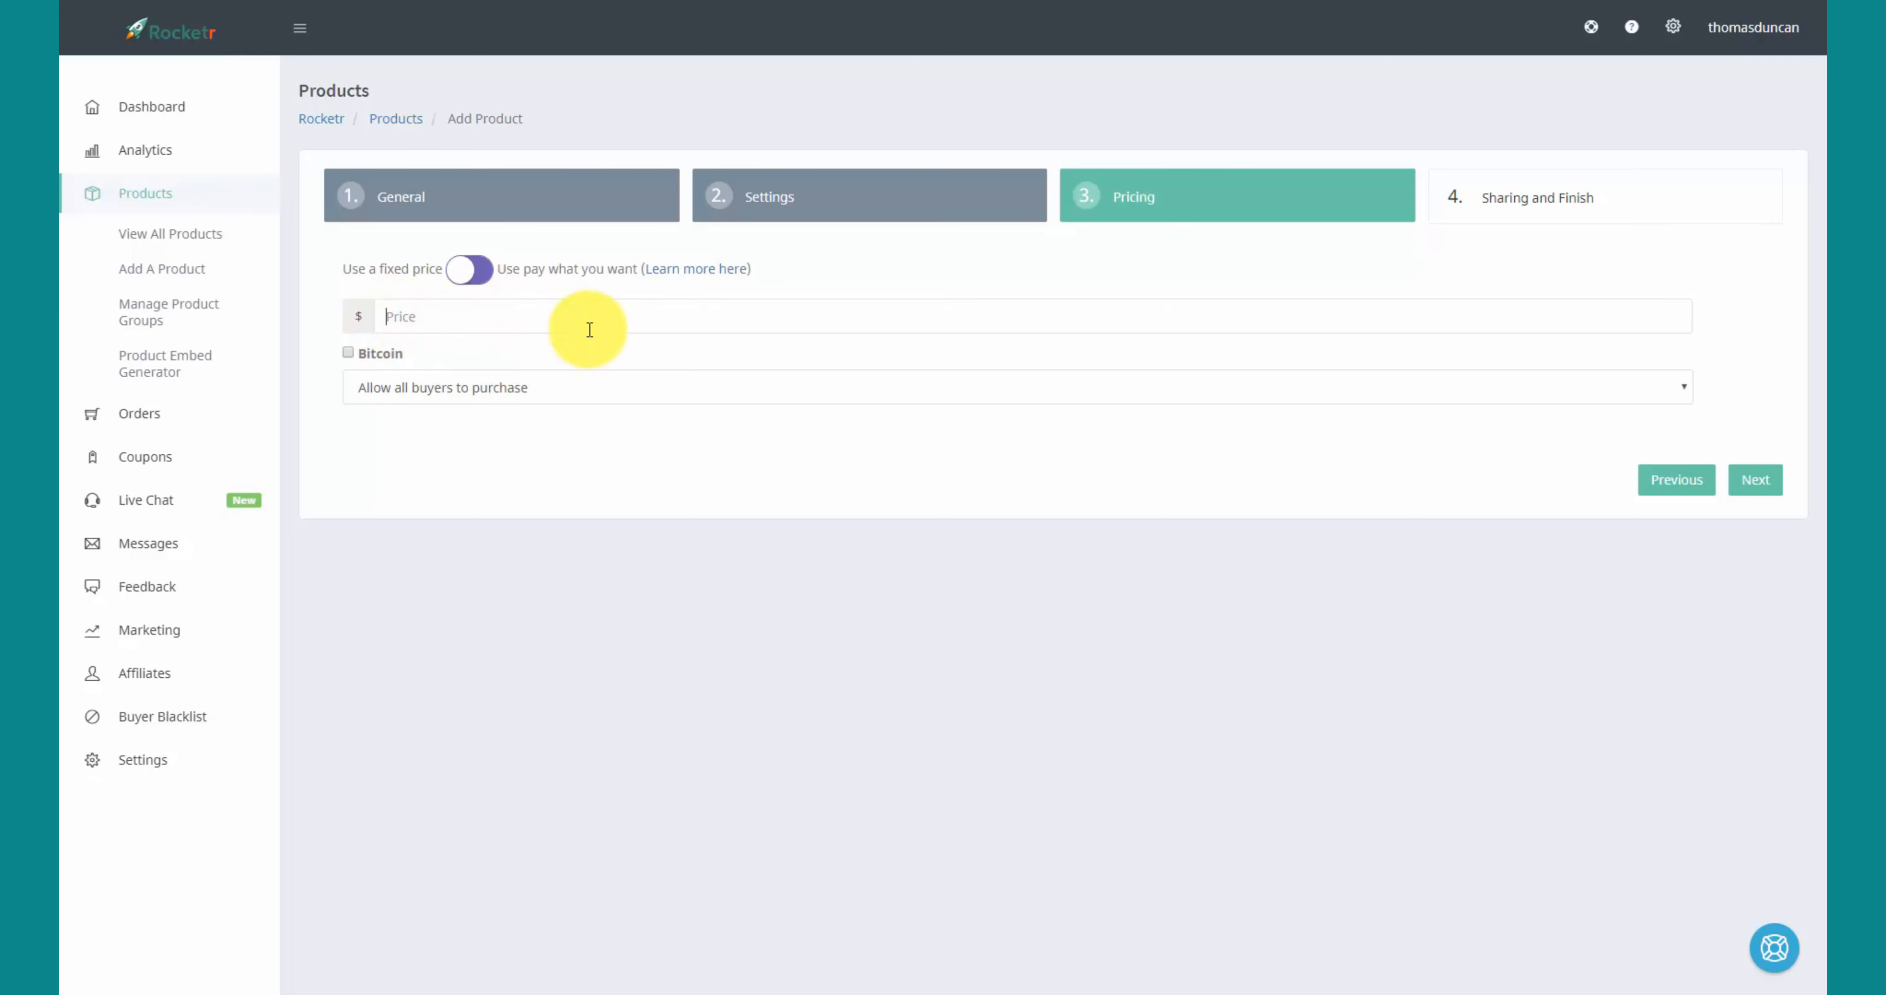
text(27)
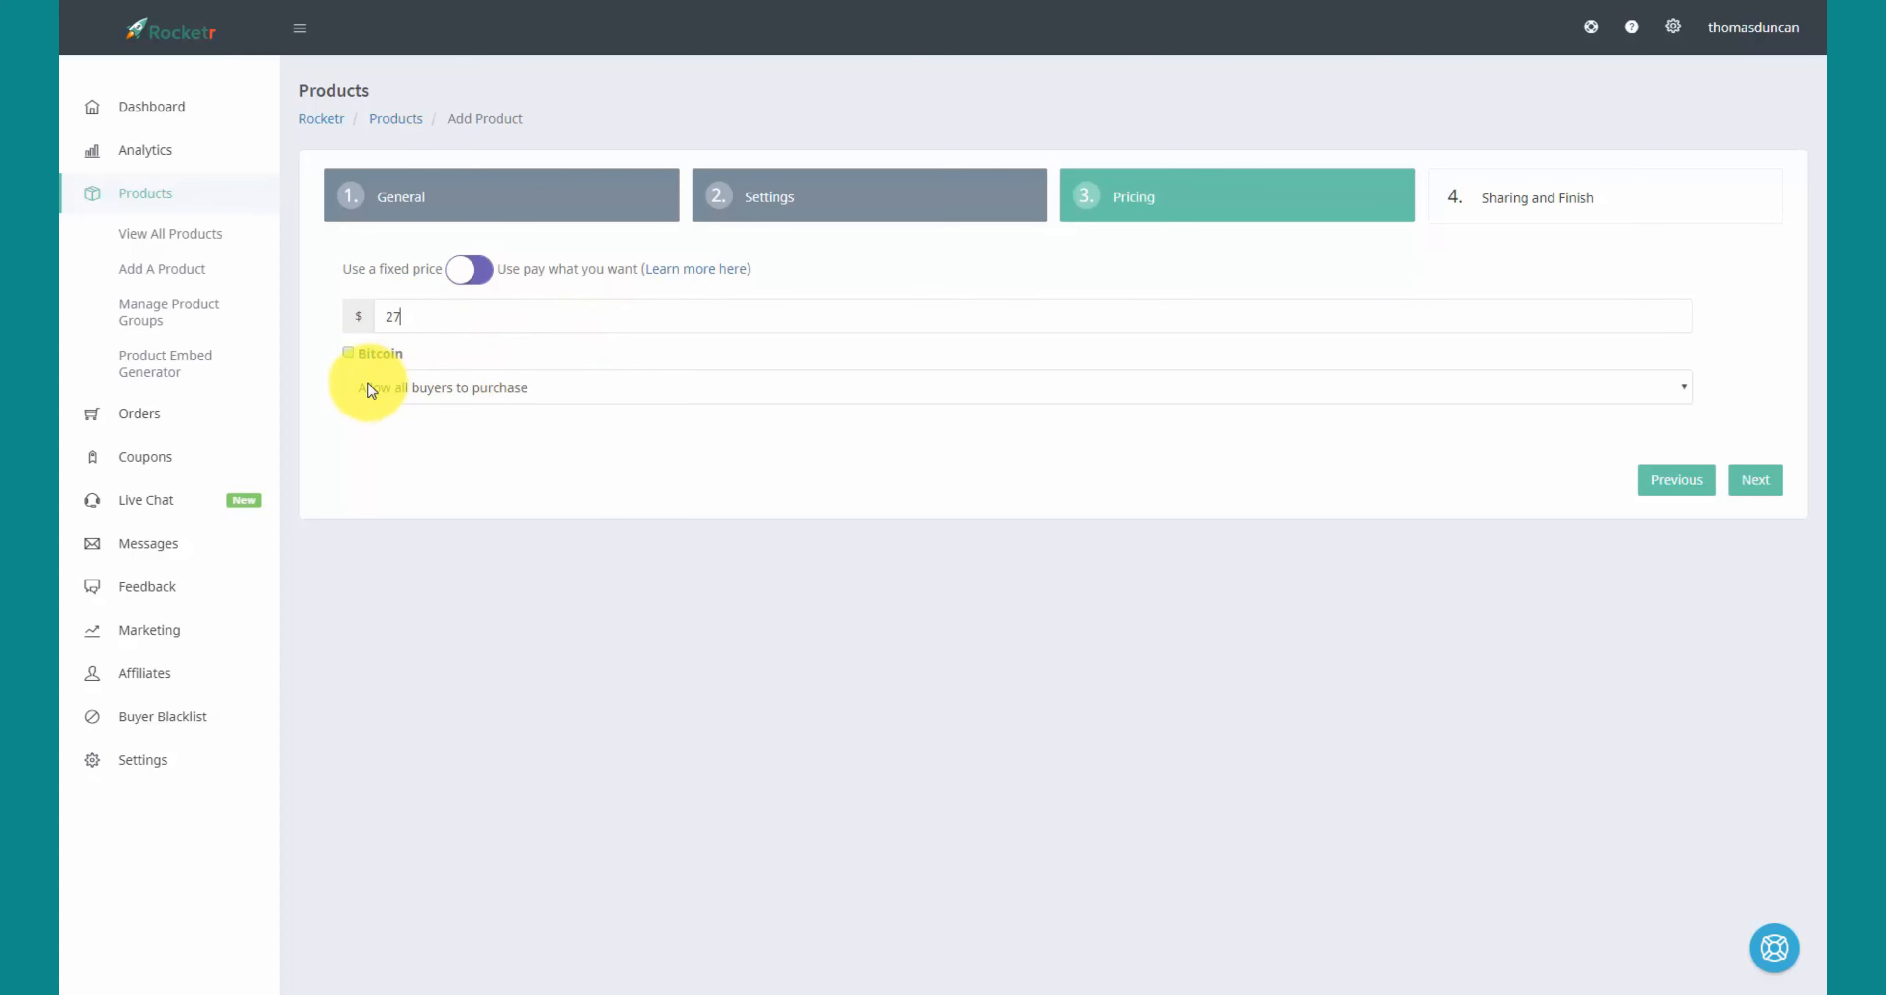
click(348, 353)
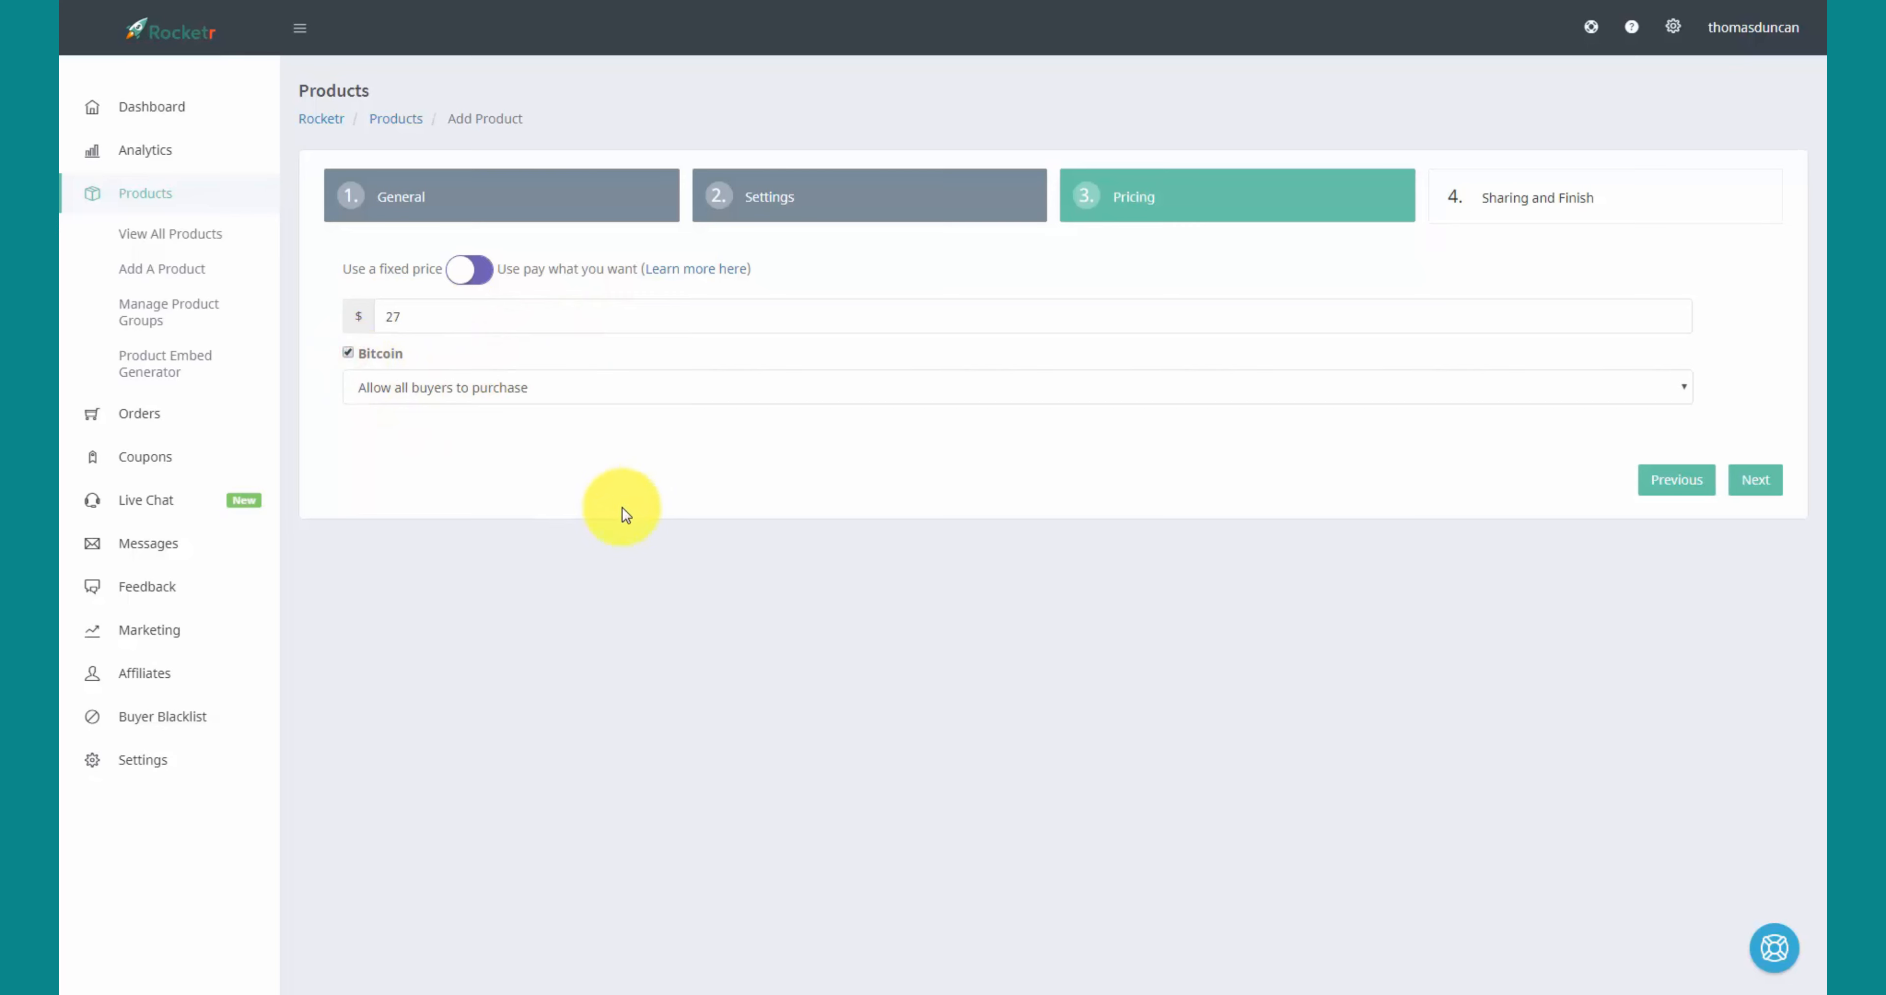
click(1680, 384)
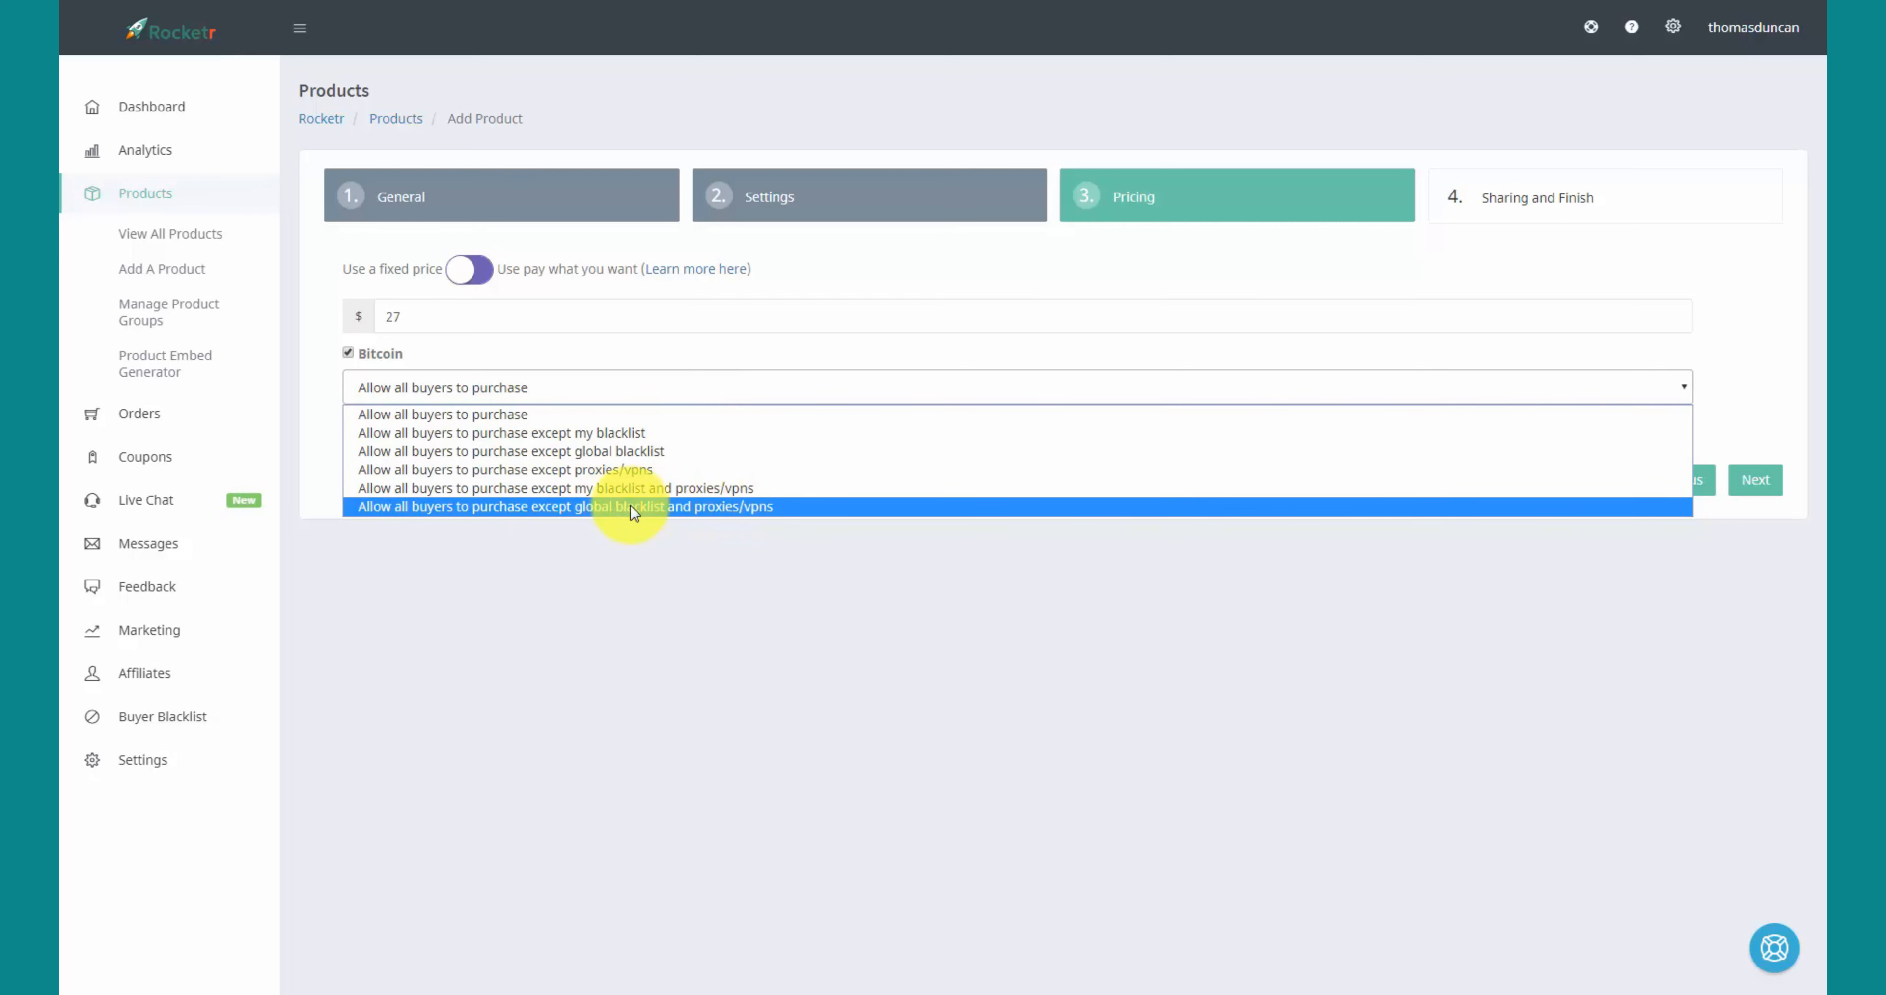
click(600, 508)
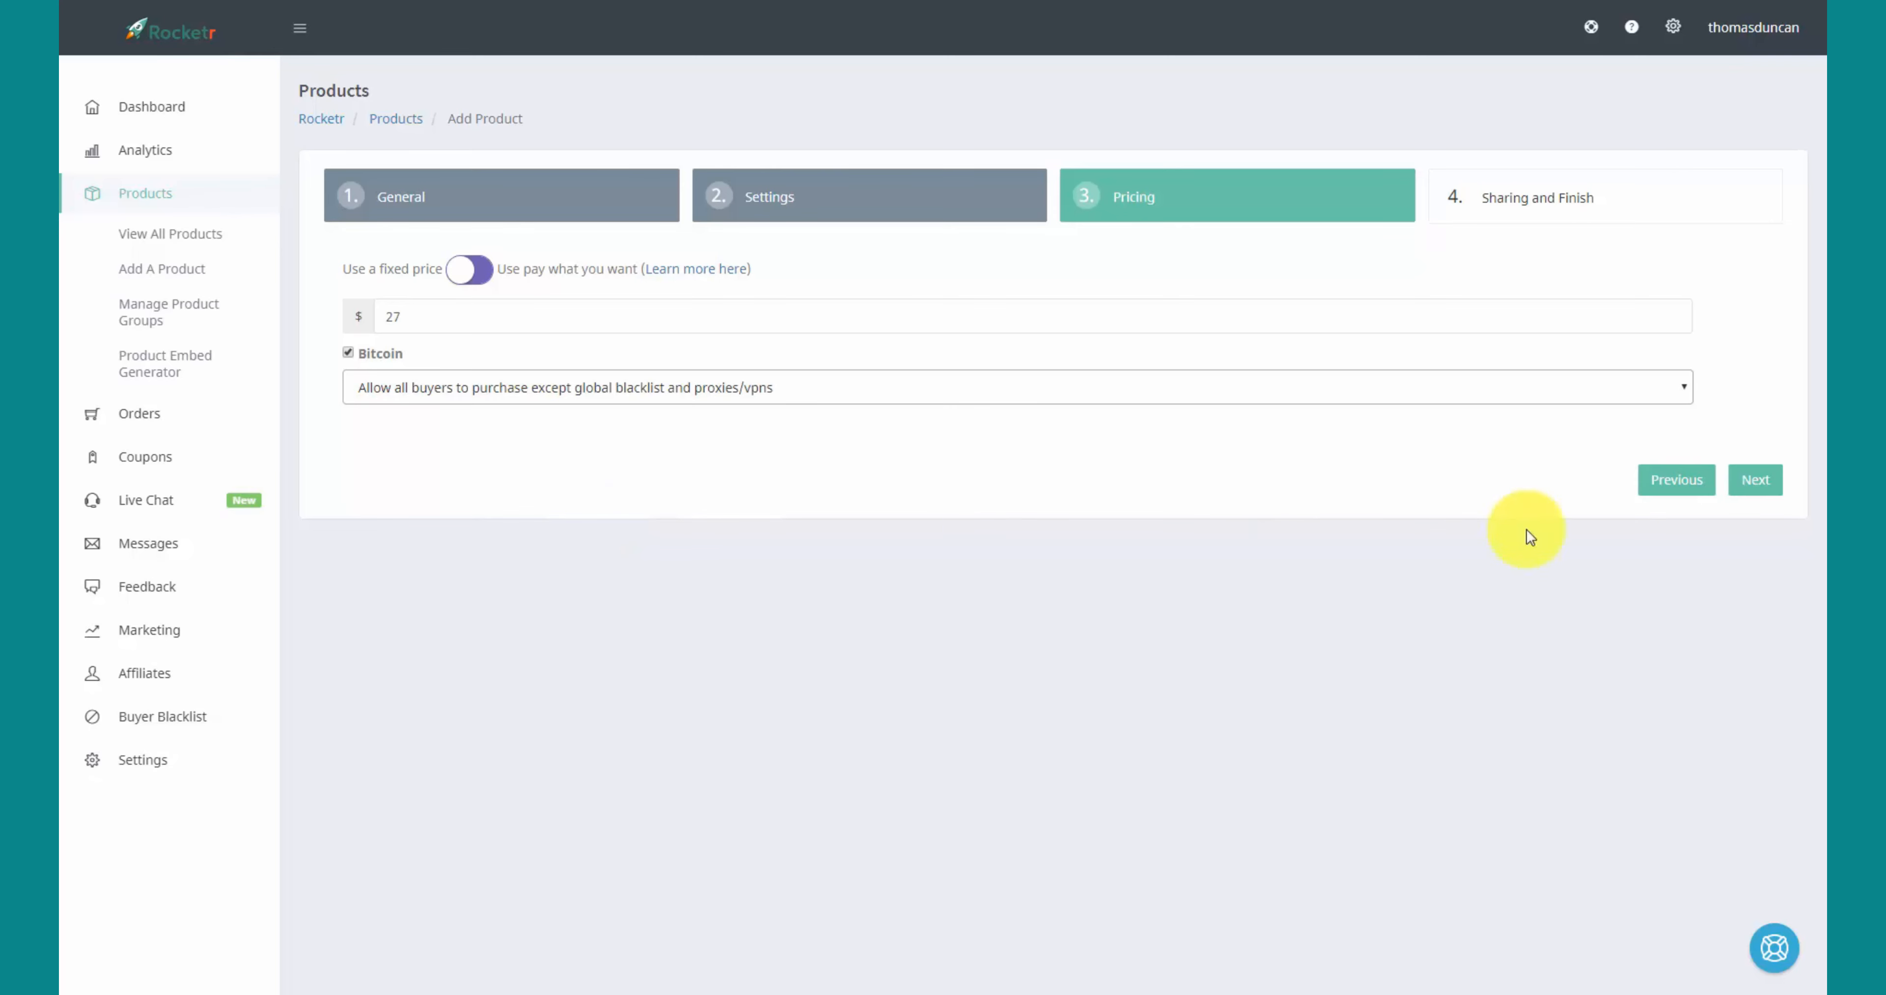
click(1760, 485)
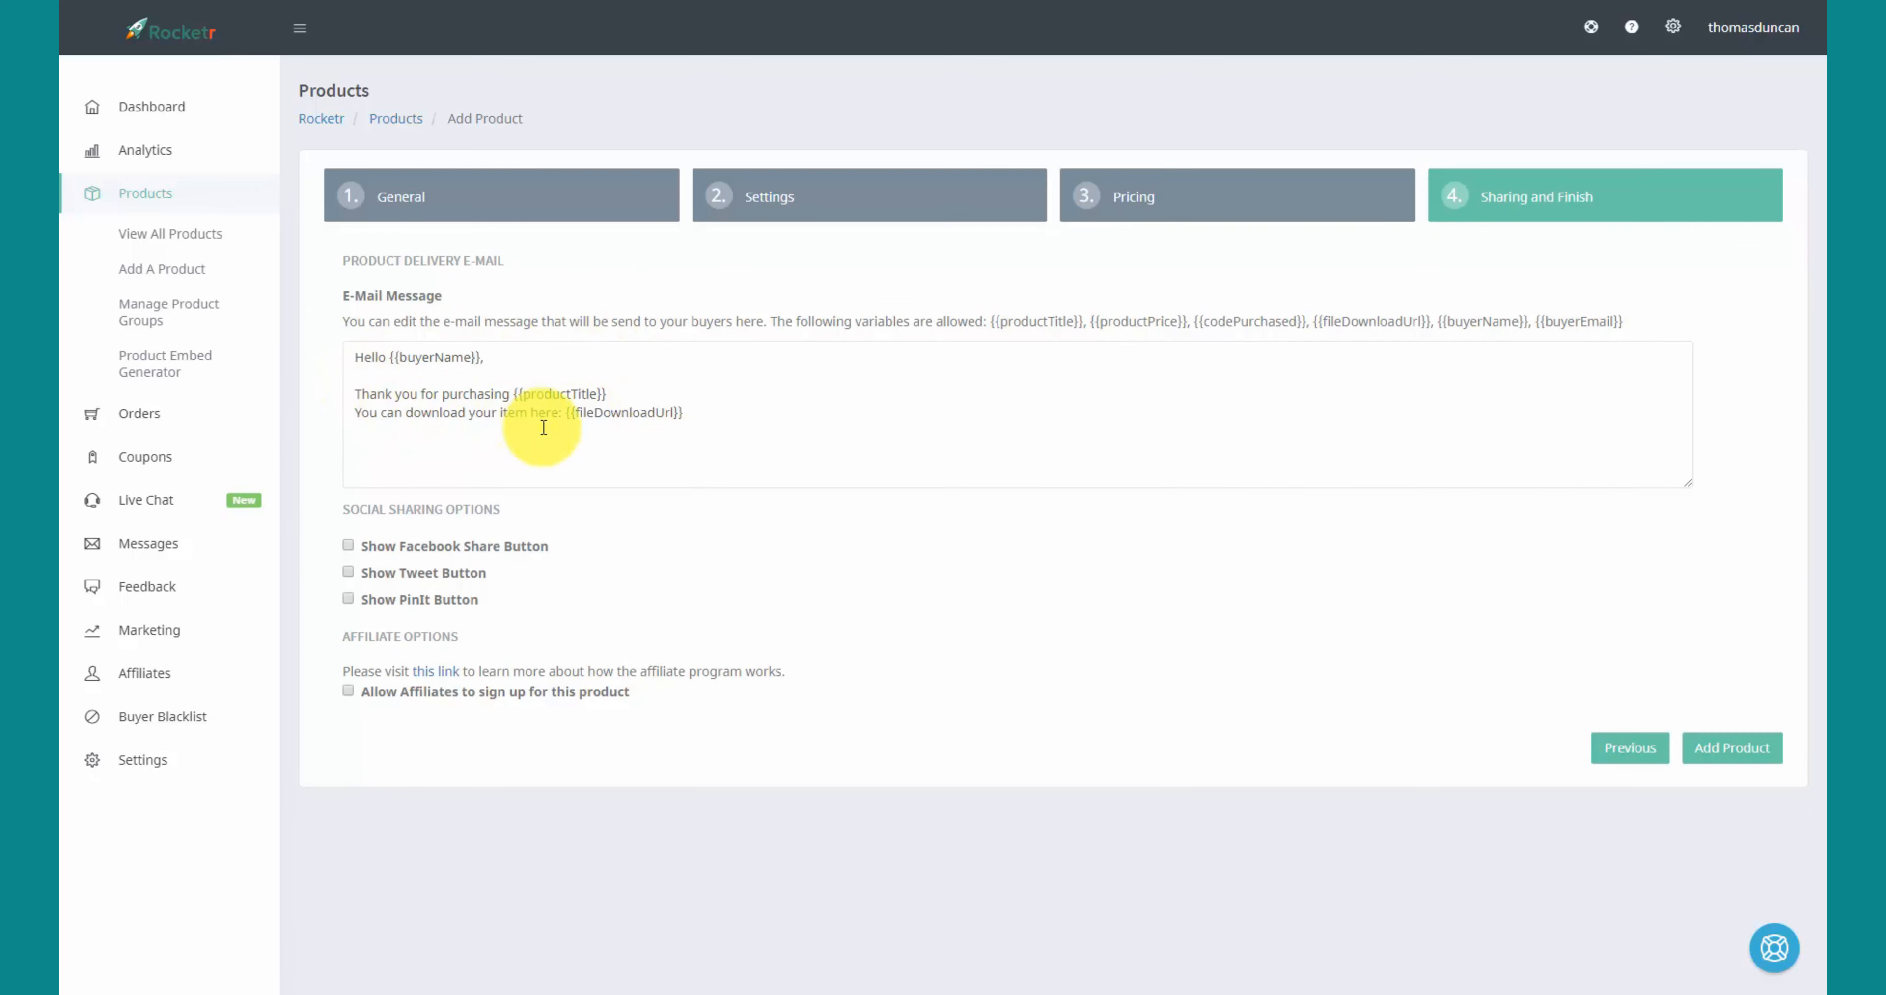
click(633, 392)
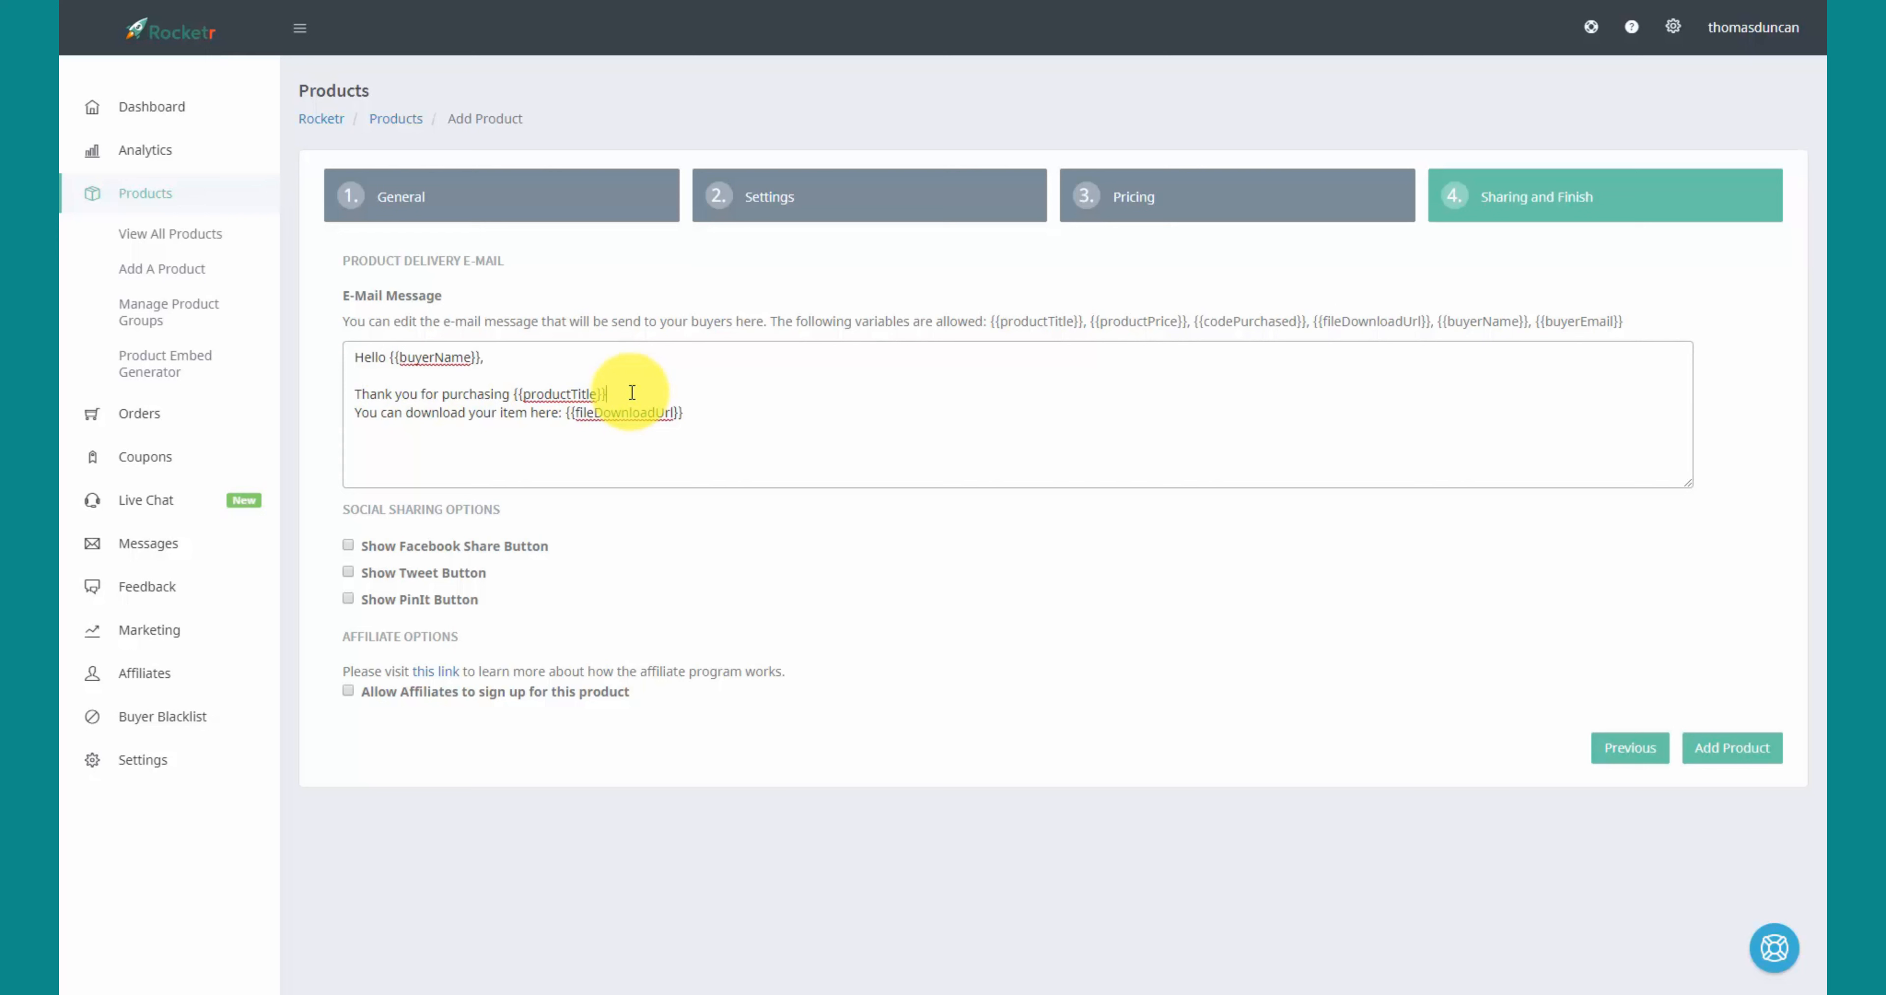
key(Return)
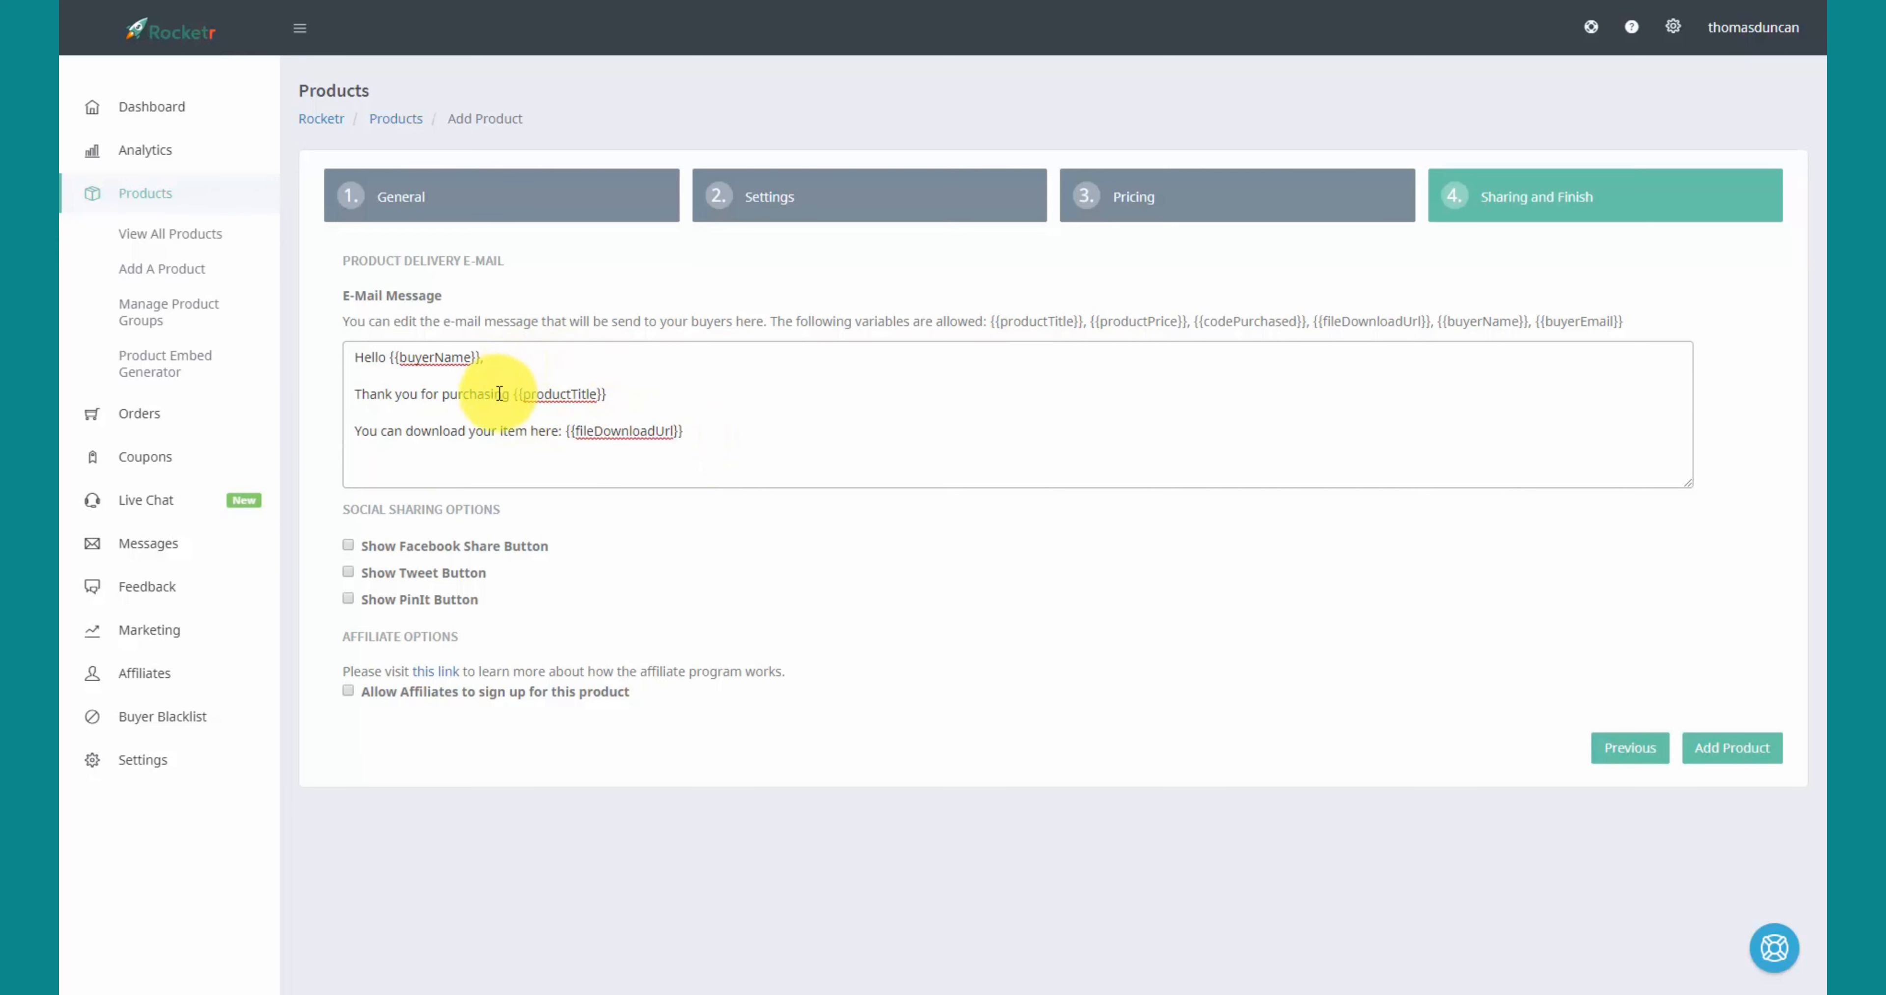
click(717, 430)
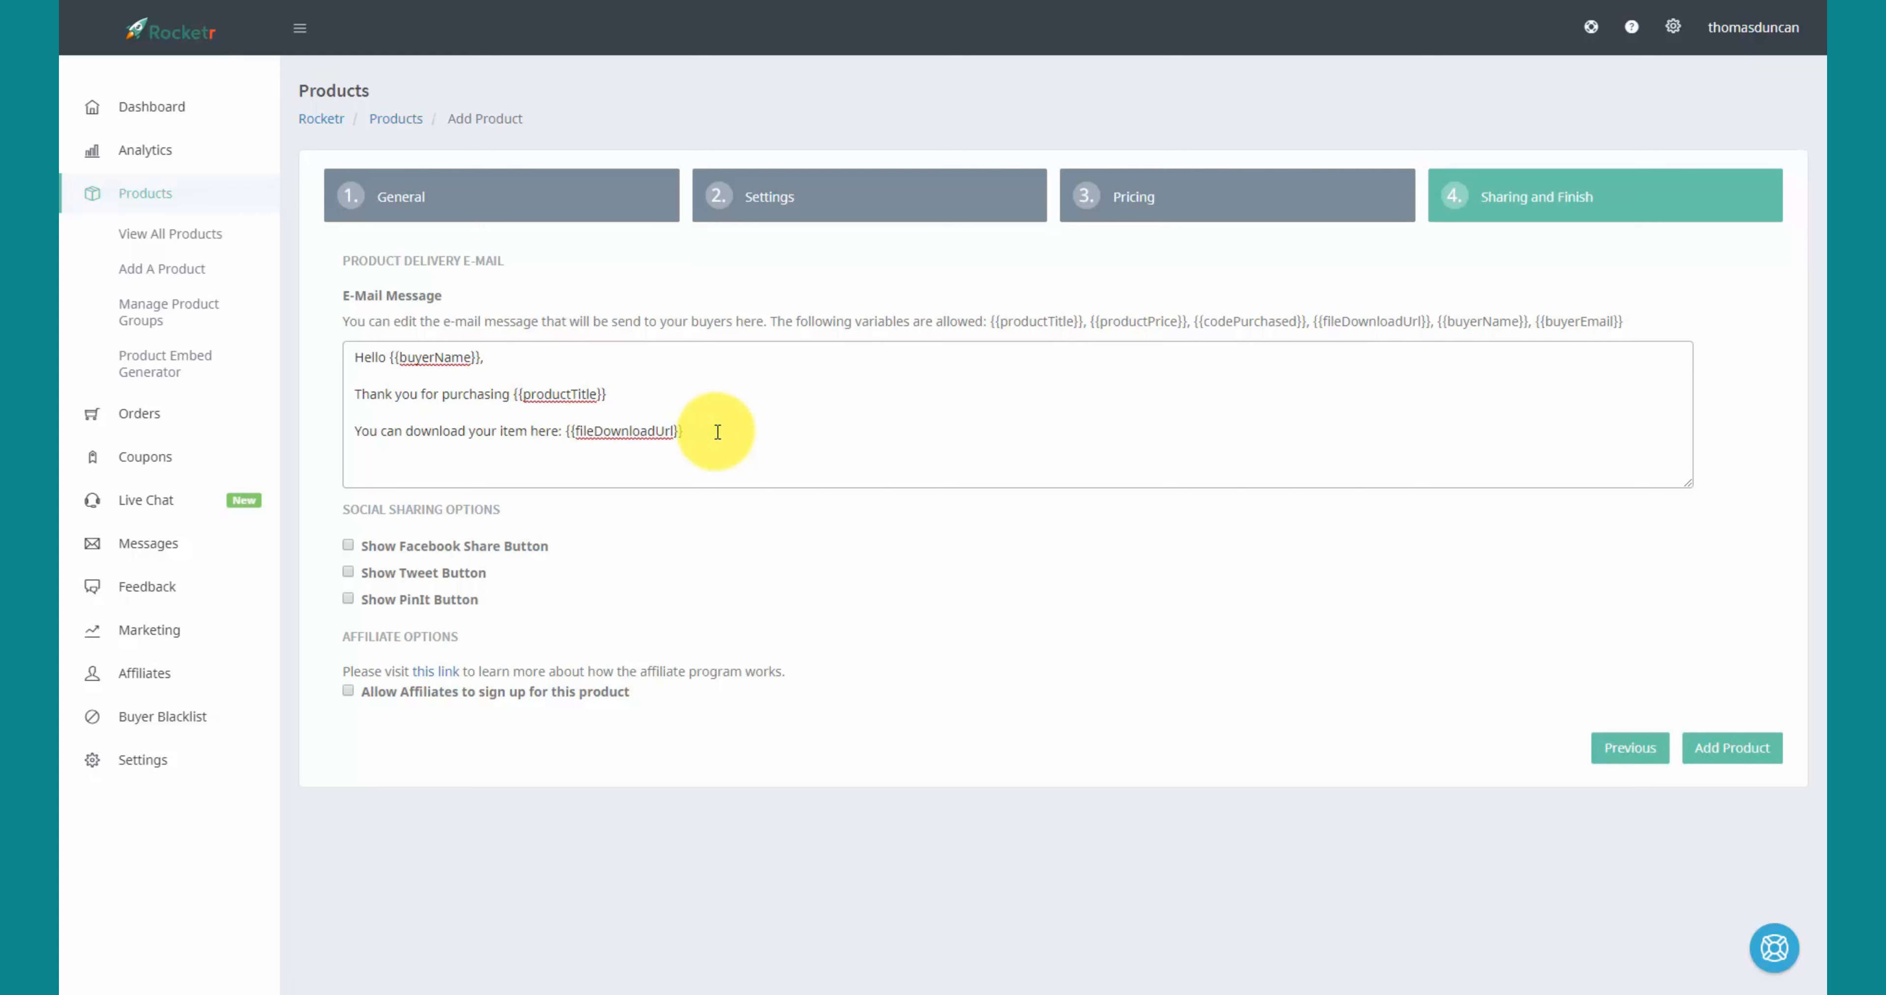
key(Return)
key(Return)
text(http://google.com/deliver-my-product)
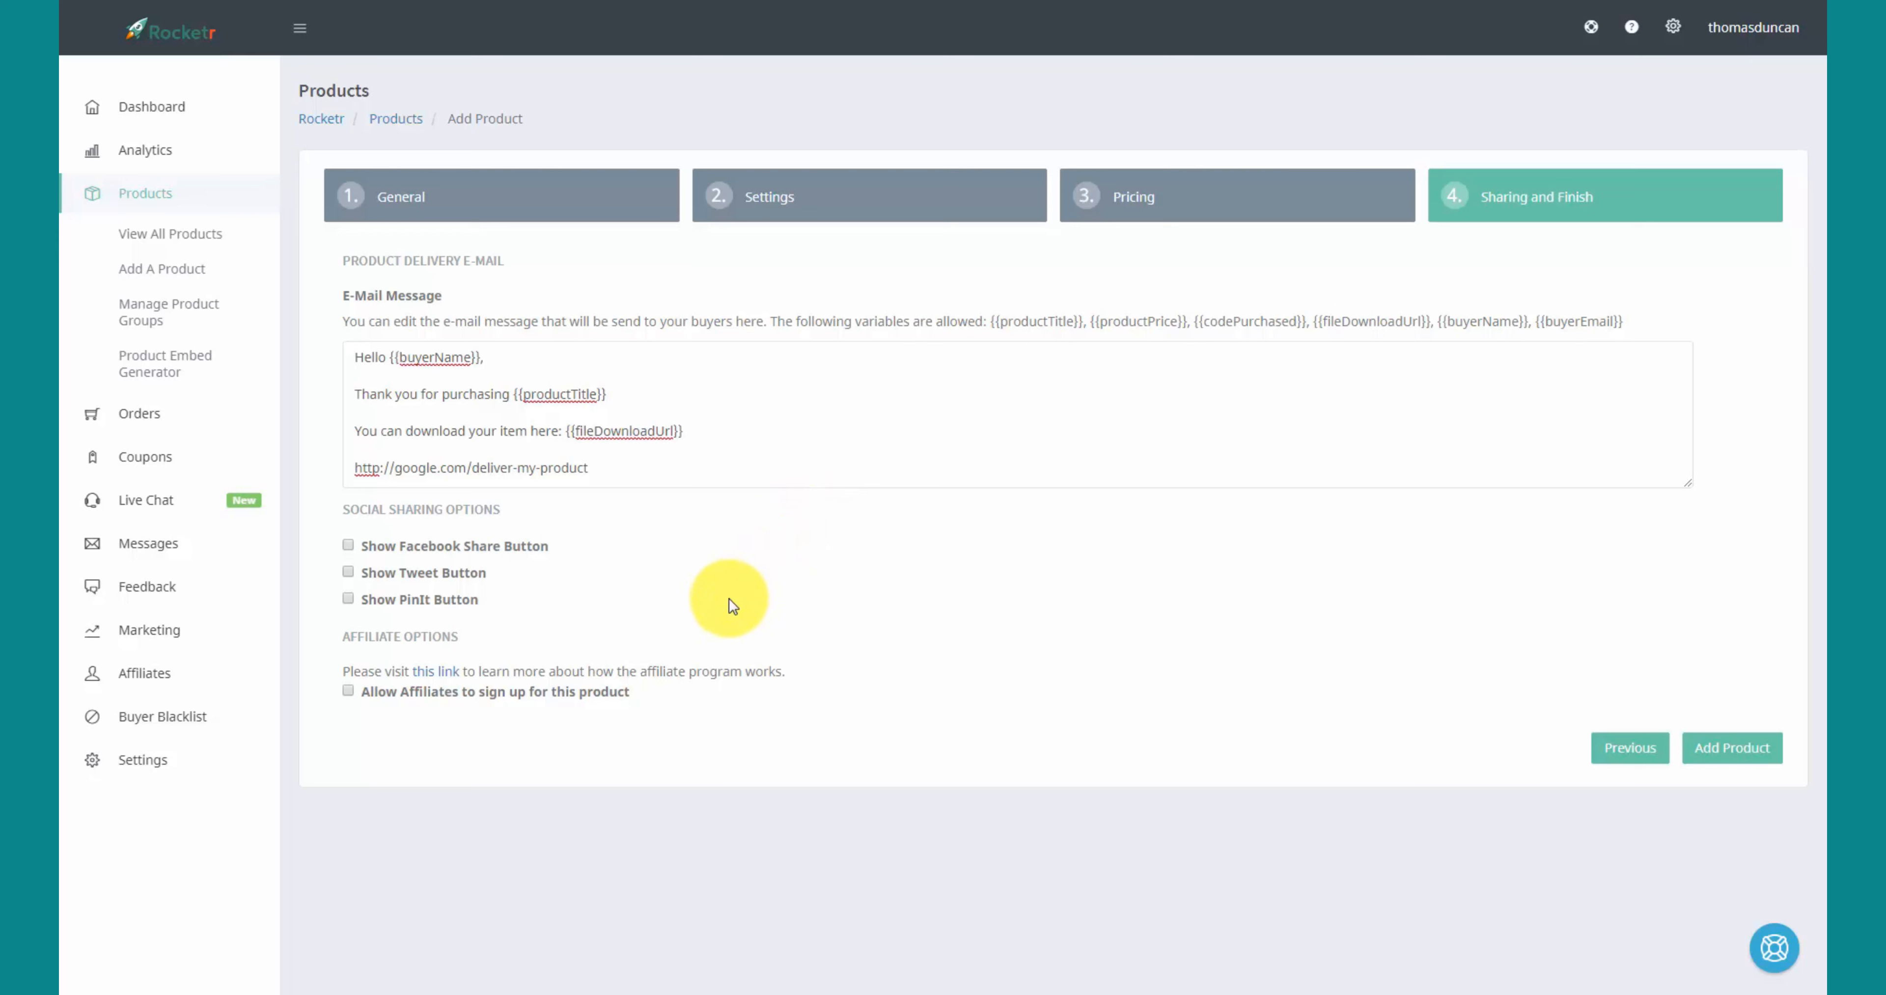
- Allow affiliate sign-ups at 50% commission and add the product
click(349, 691)
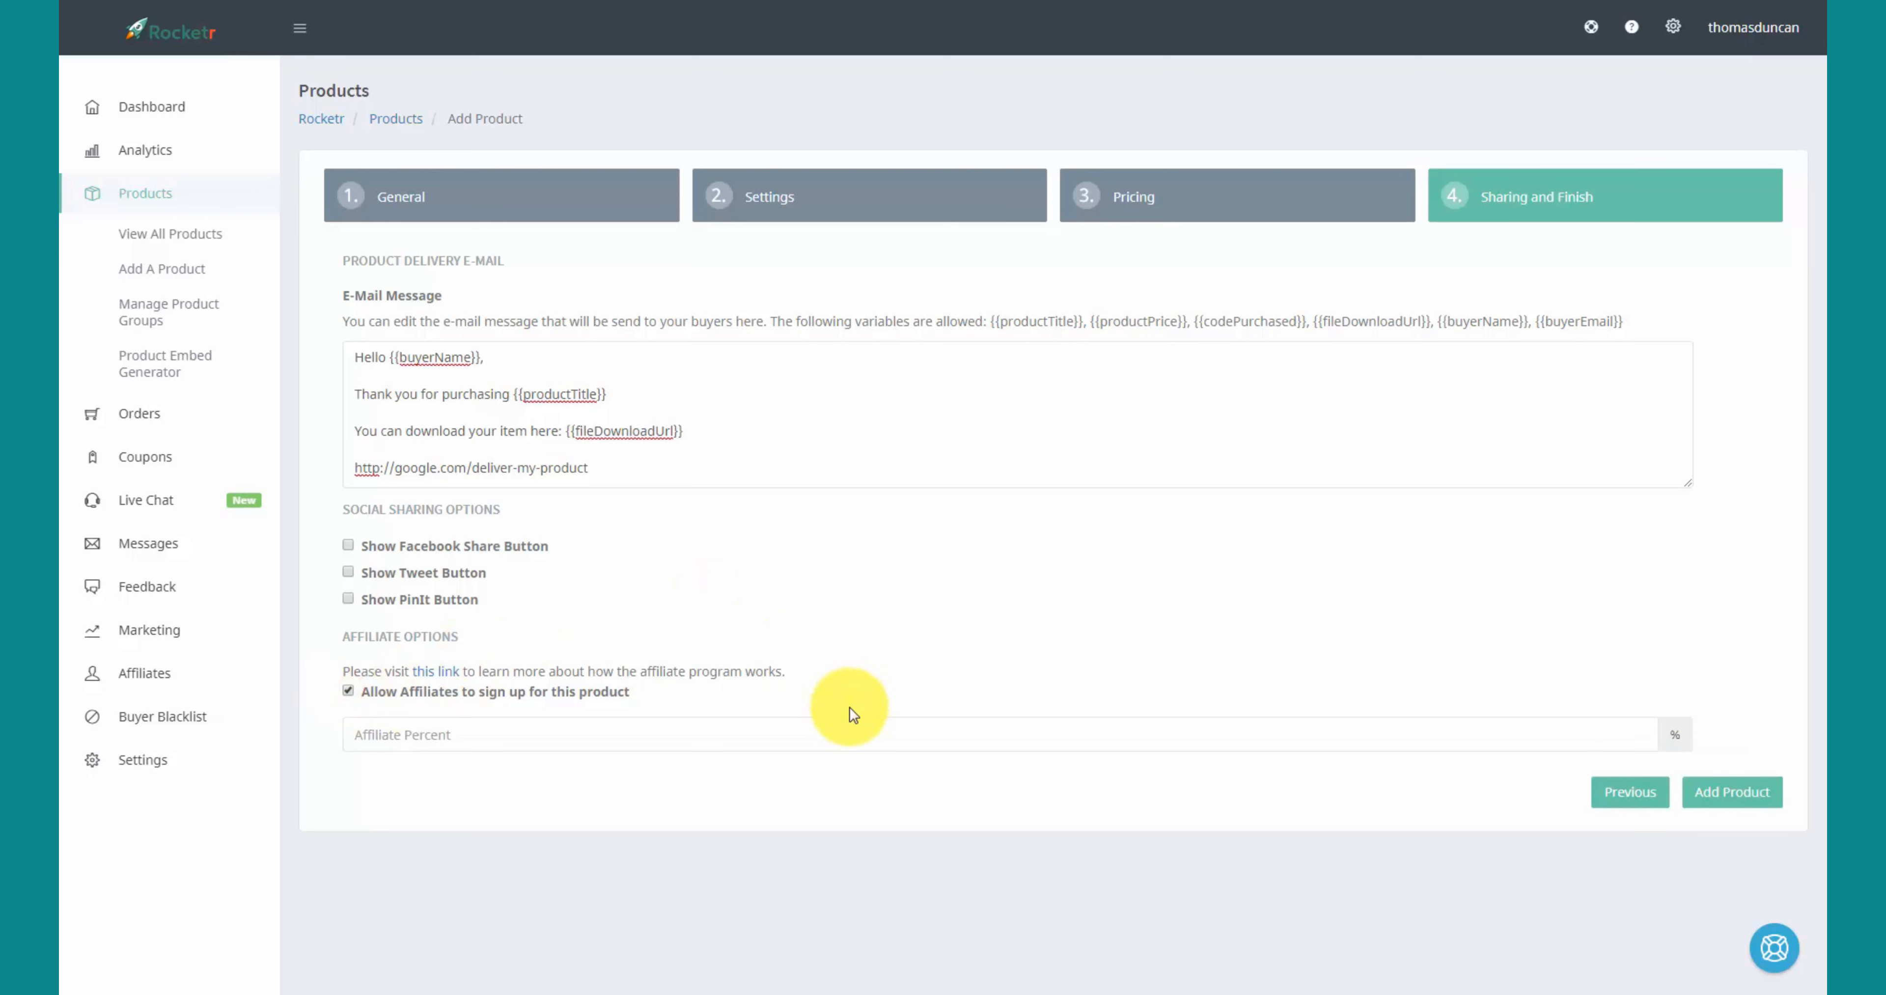
click(418, 725)
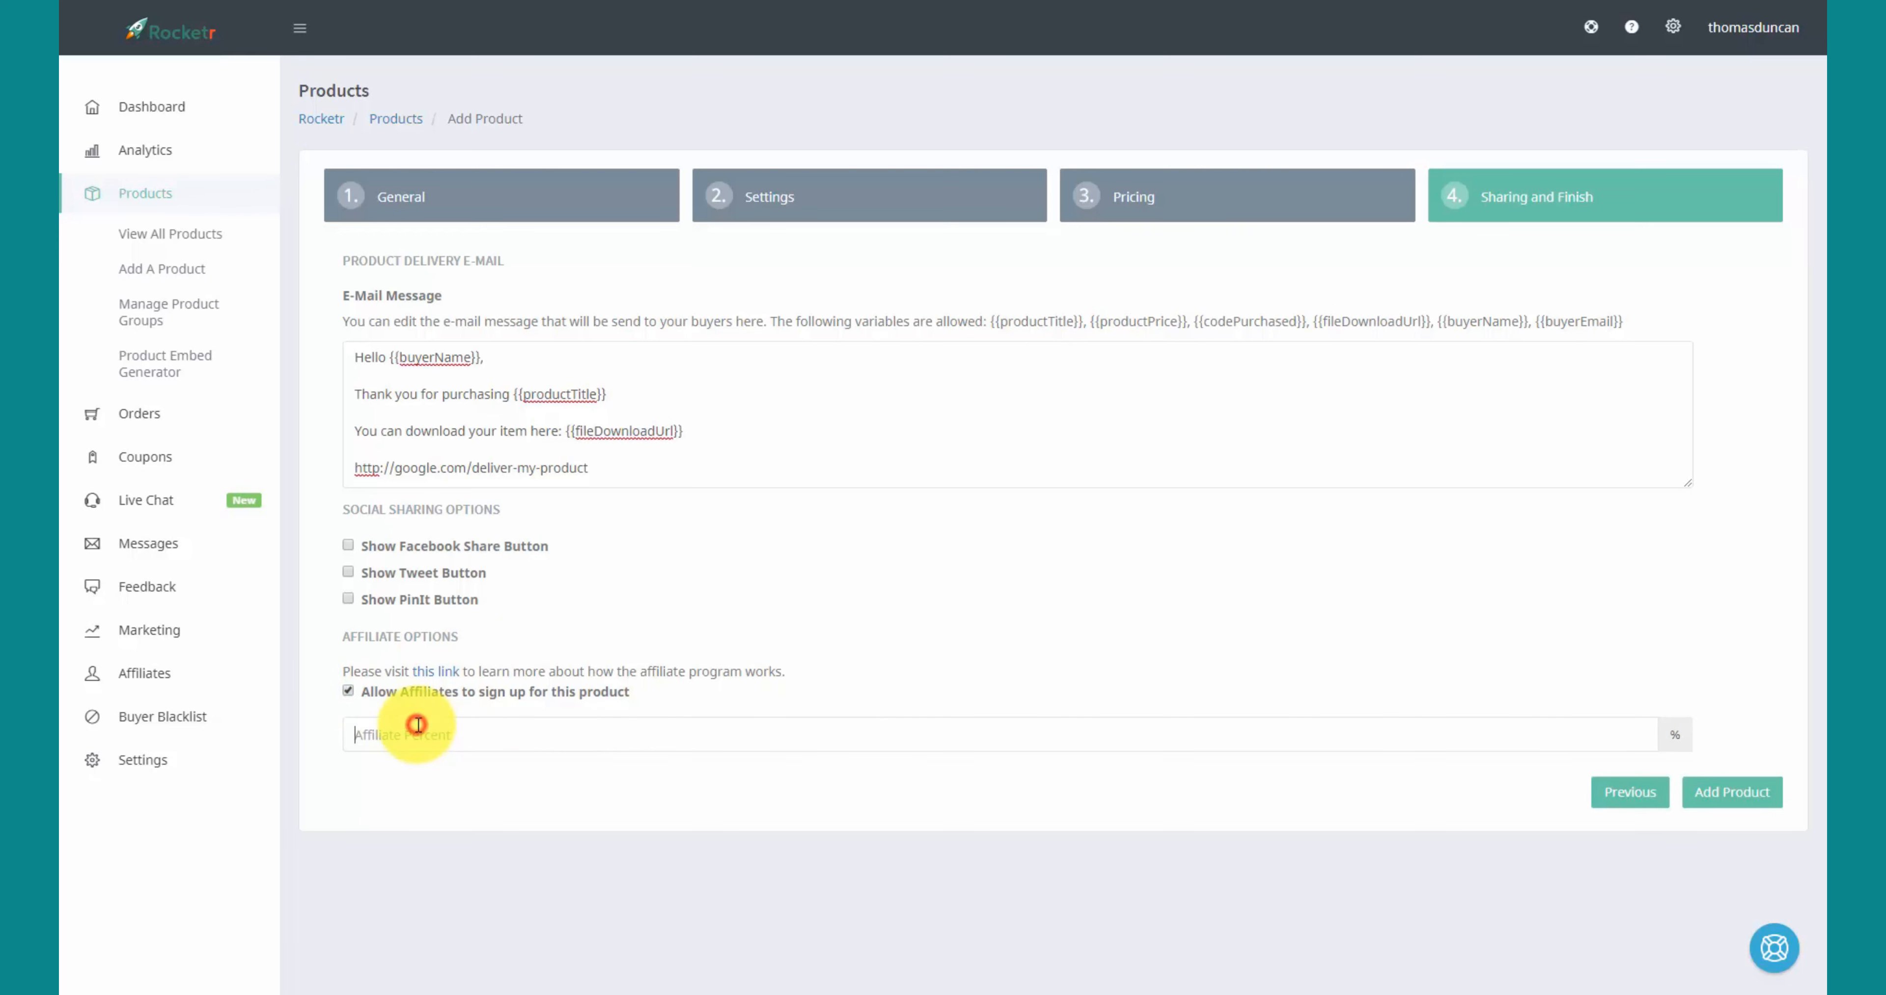
text(50)
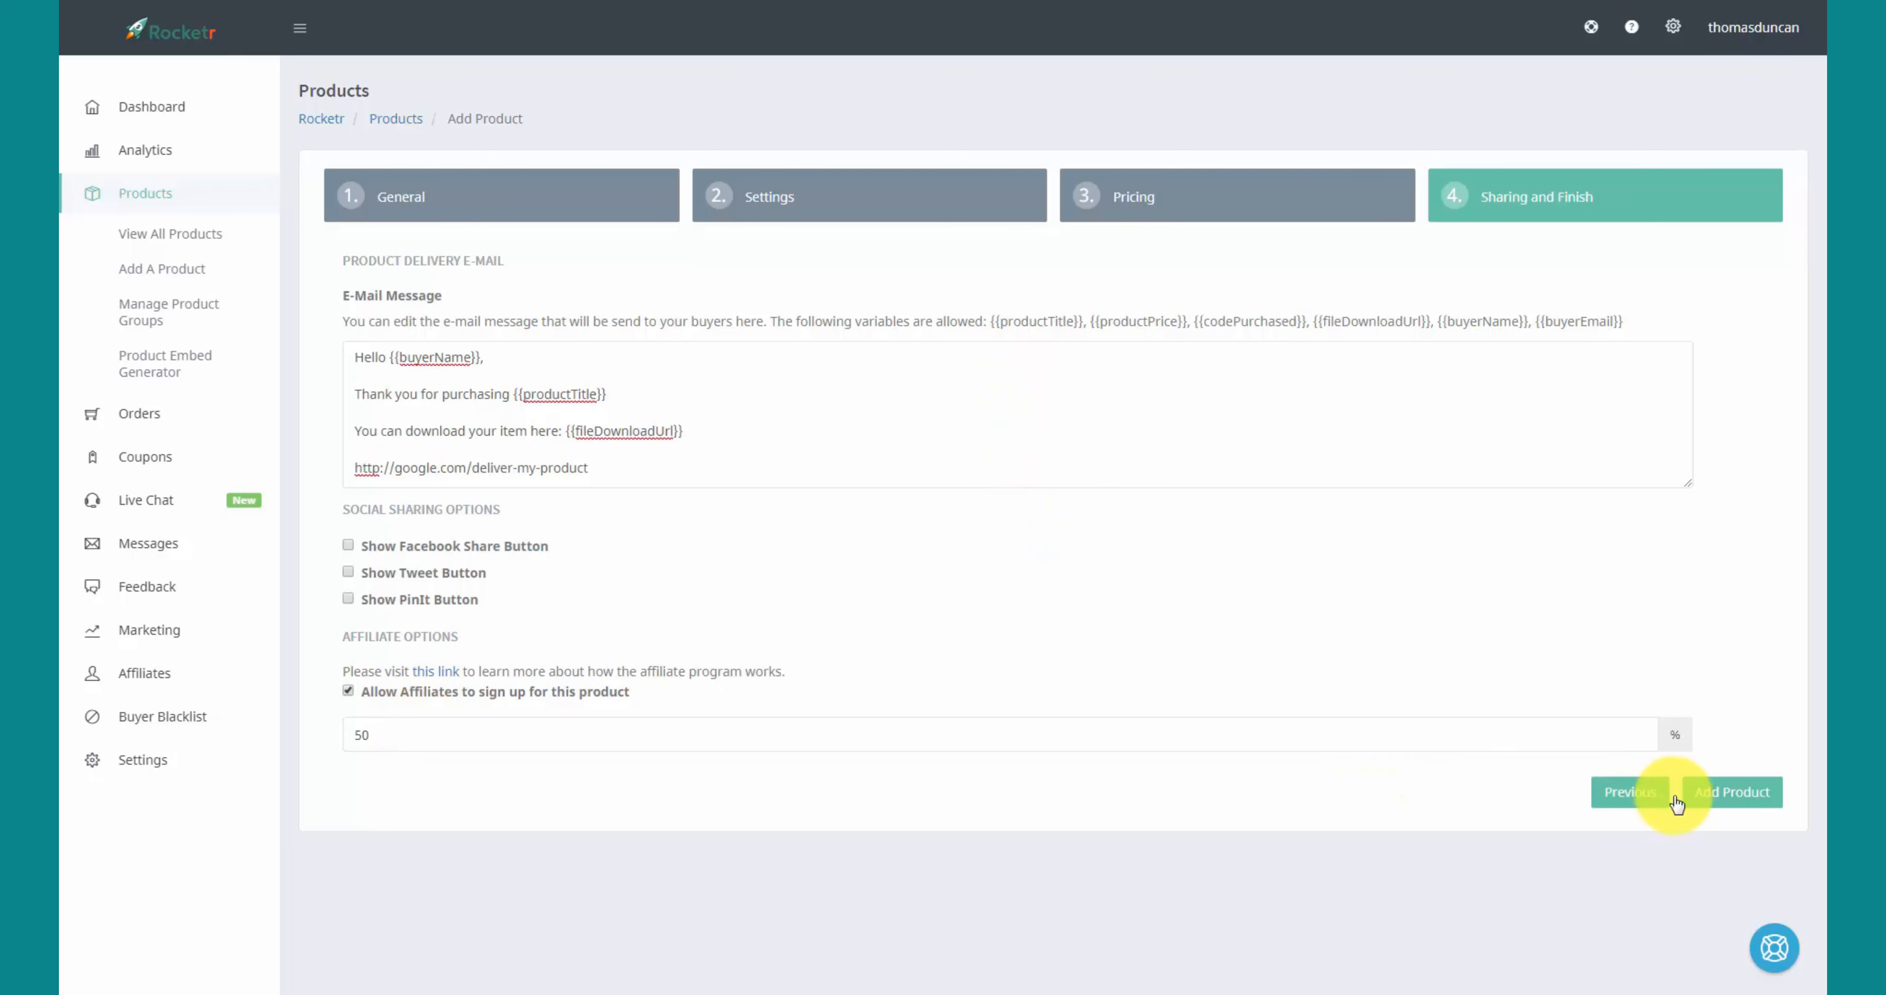
click(1704, 804)
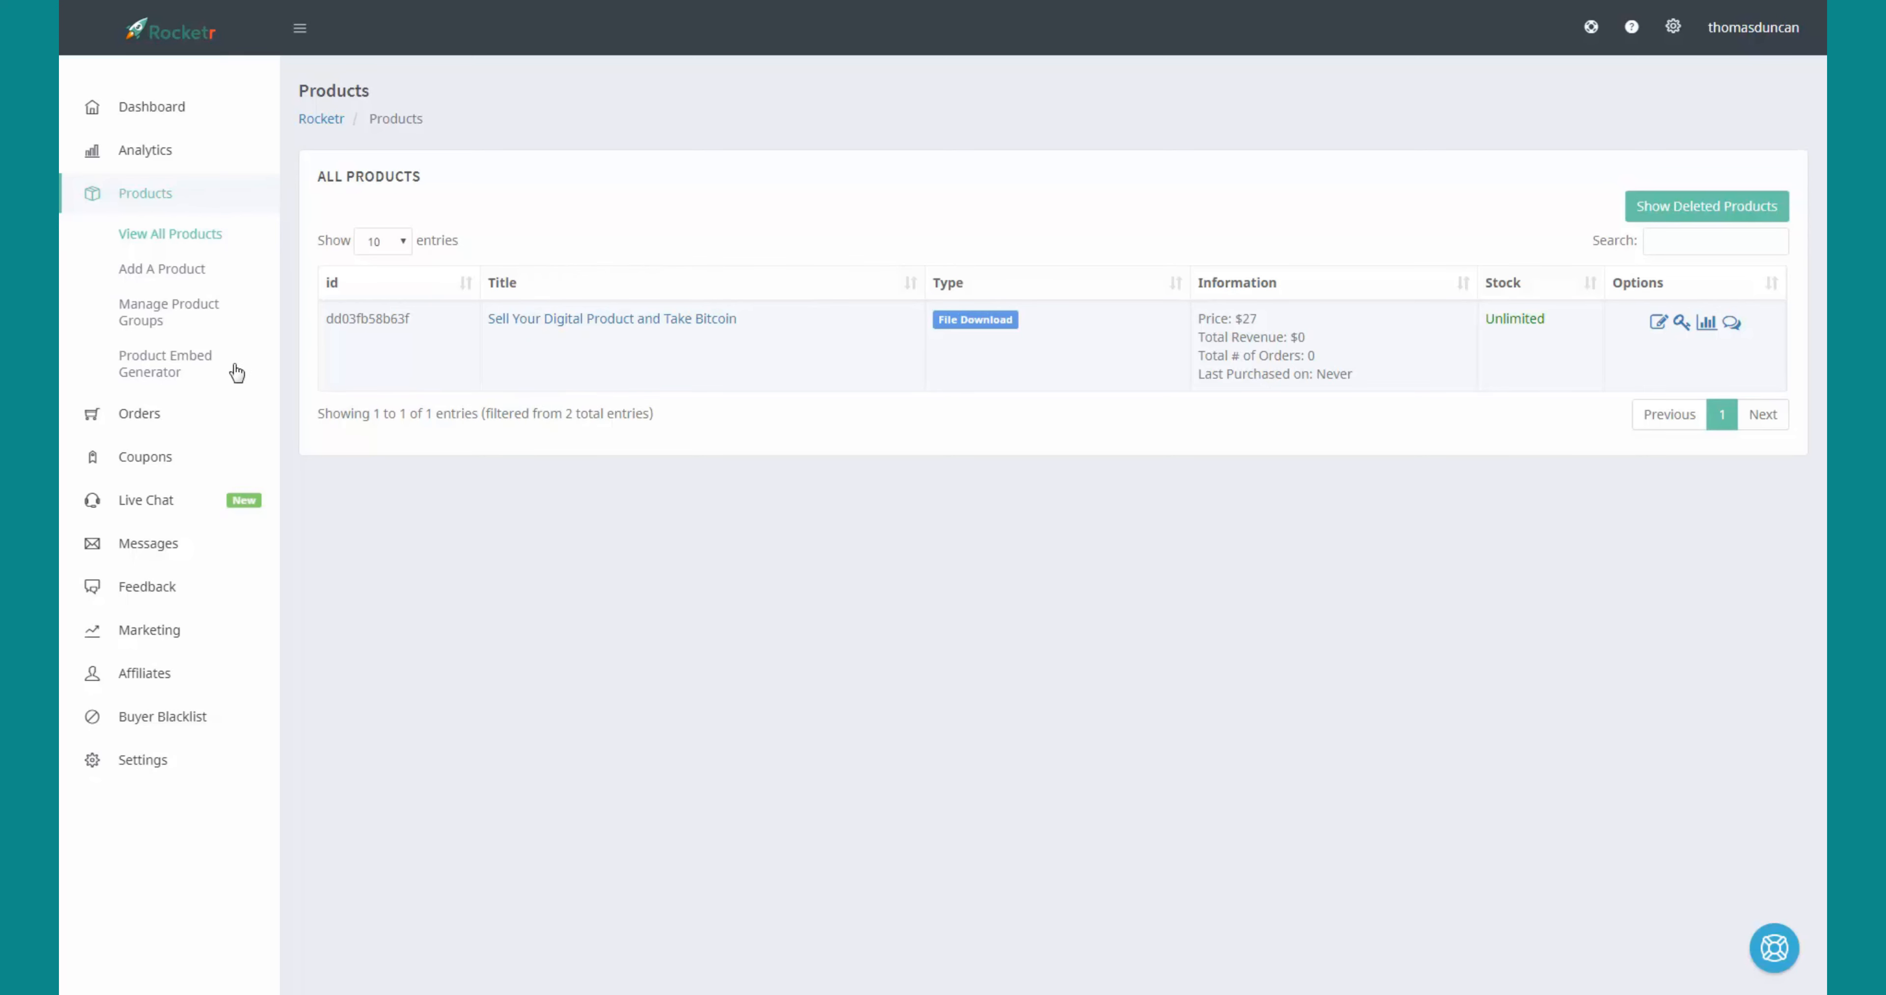
- Pick 'Sell Your Digital Product and Take Bitcoin' in the Embed Generator and set the button colour to #a7b03f
click(176, 362)
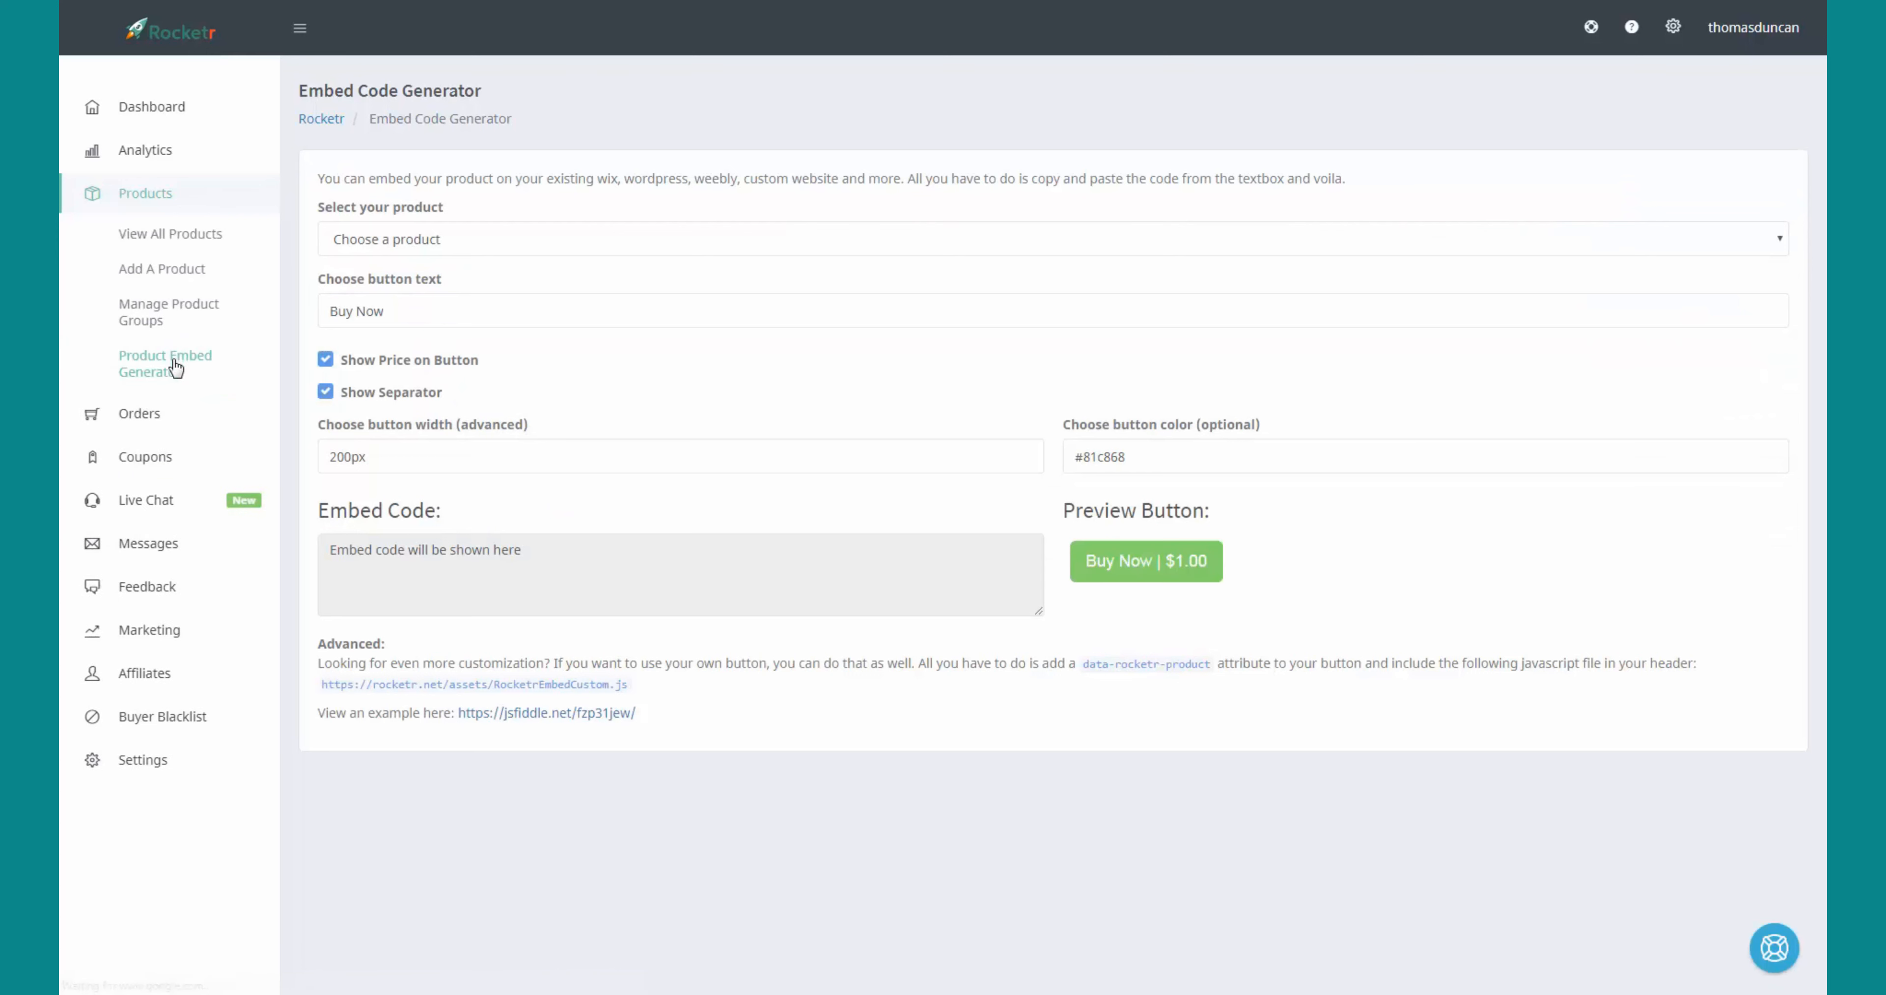
click(1227, 245)
click(726, 287)
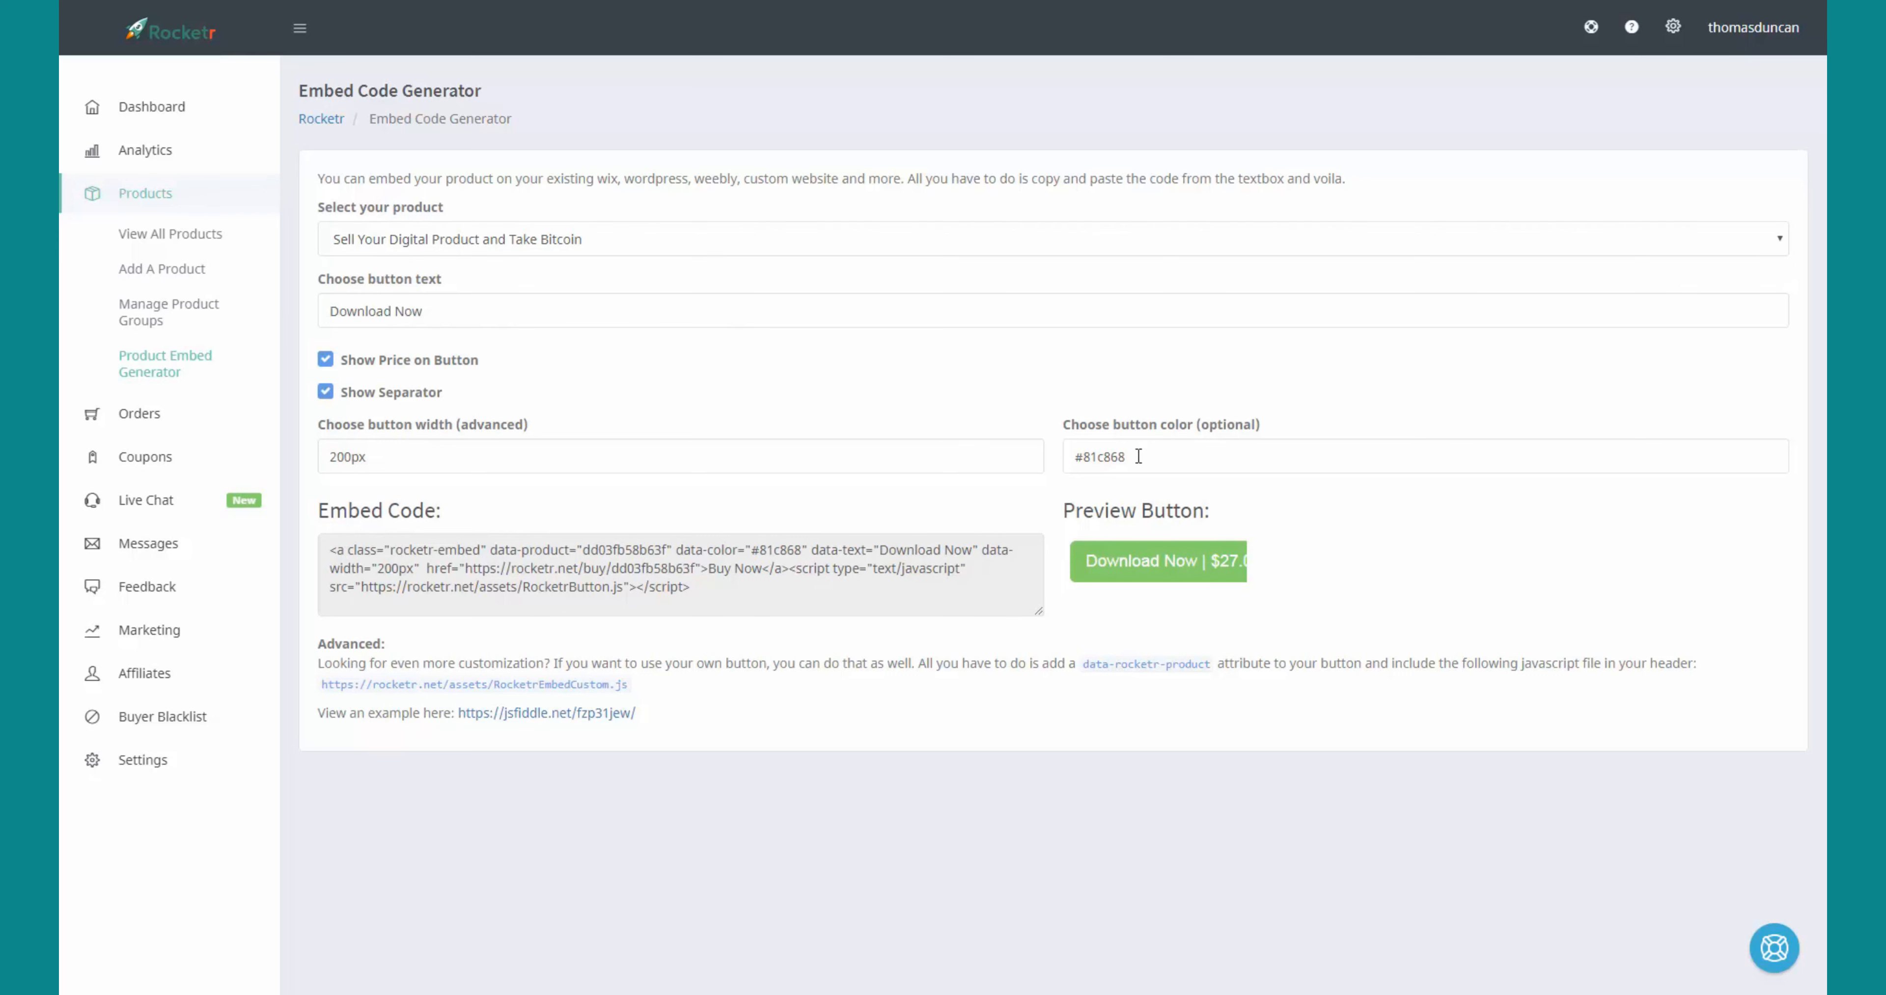
click(1137, 456)
- Change the button width to 600px and select the generated embed code
click(334, 457)
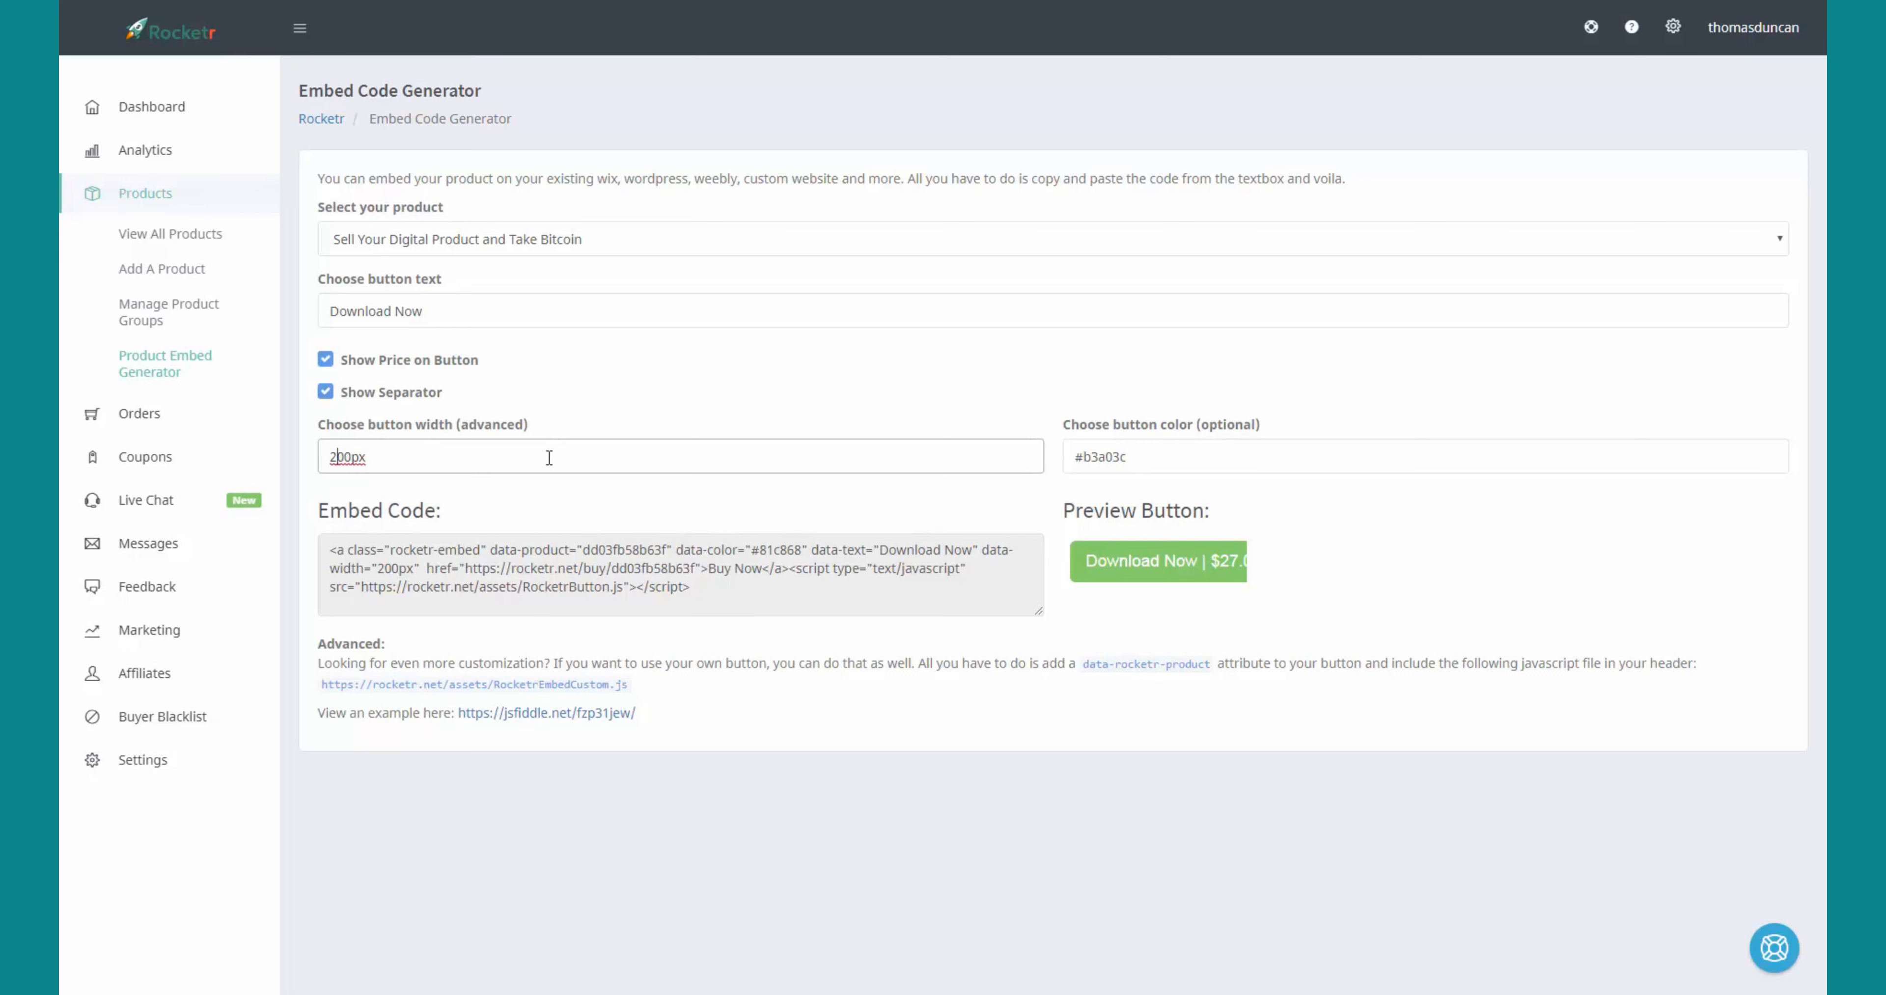
key(BackSpace)
text(5)
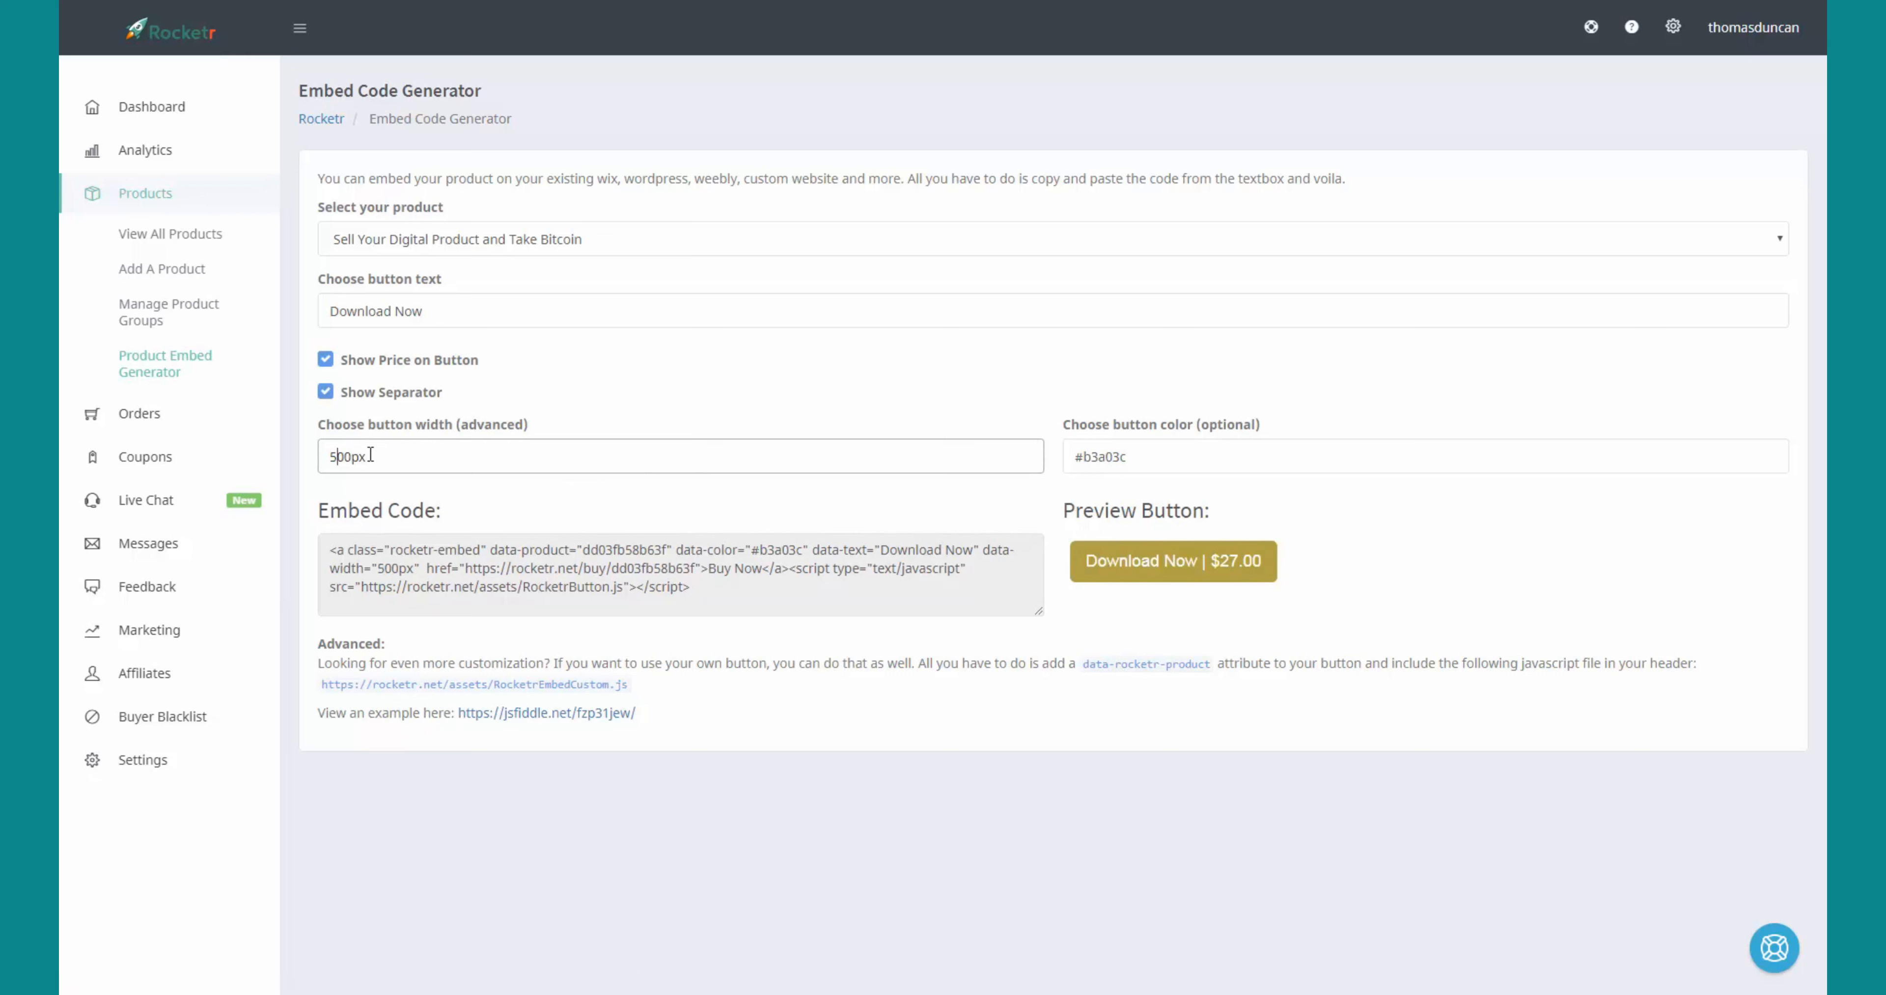
key(BackSpace)
text(6)
triple_click(1265, 489)
click(917, 569)
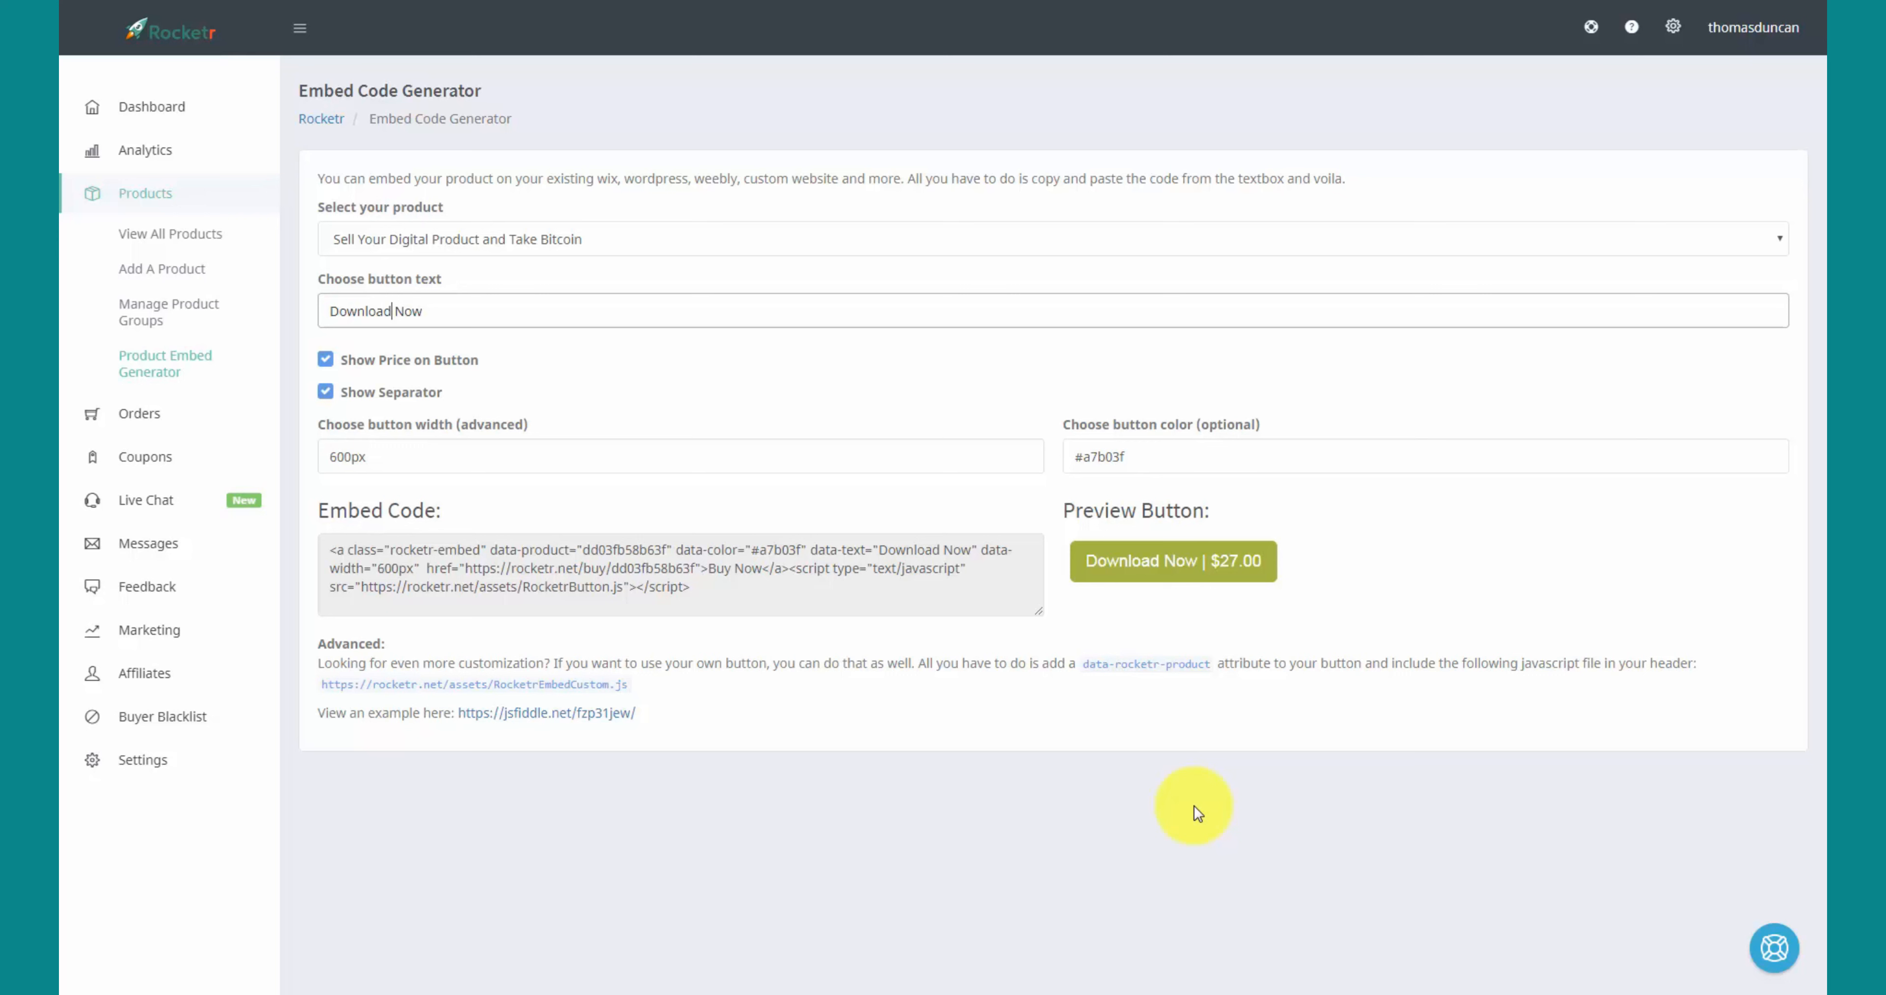
- Select the whole Download Now embed code in the Embed Code box and copy it
click(325, 548)
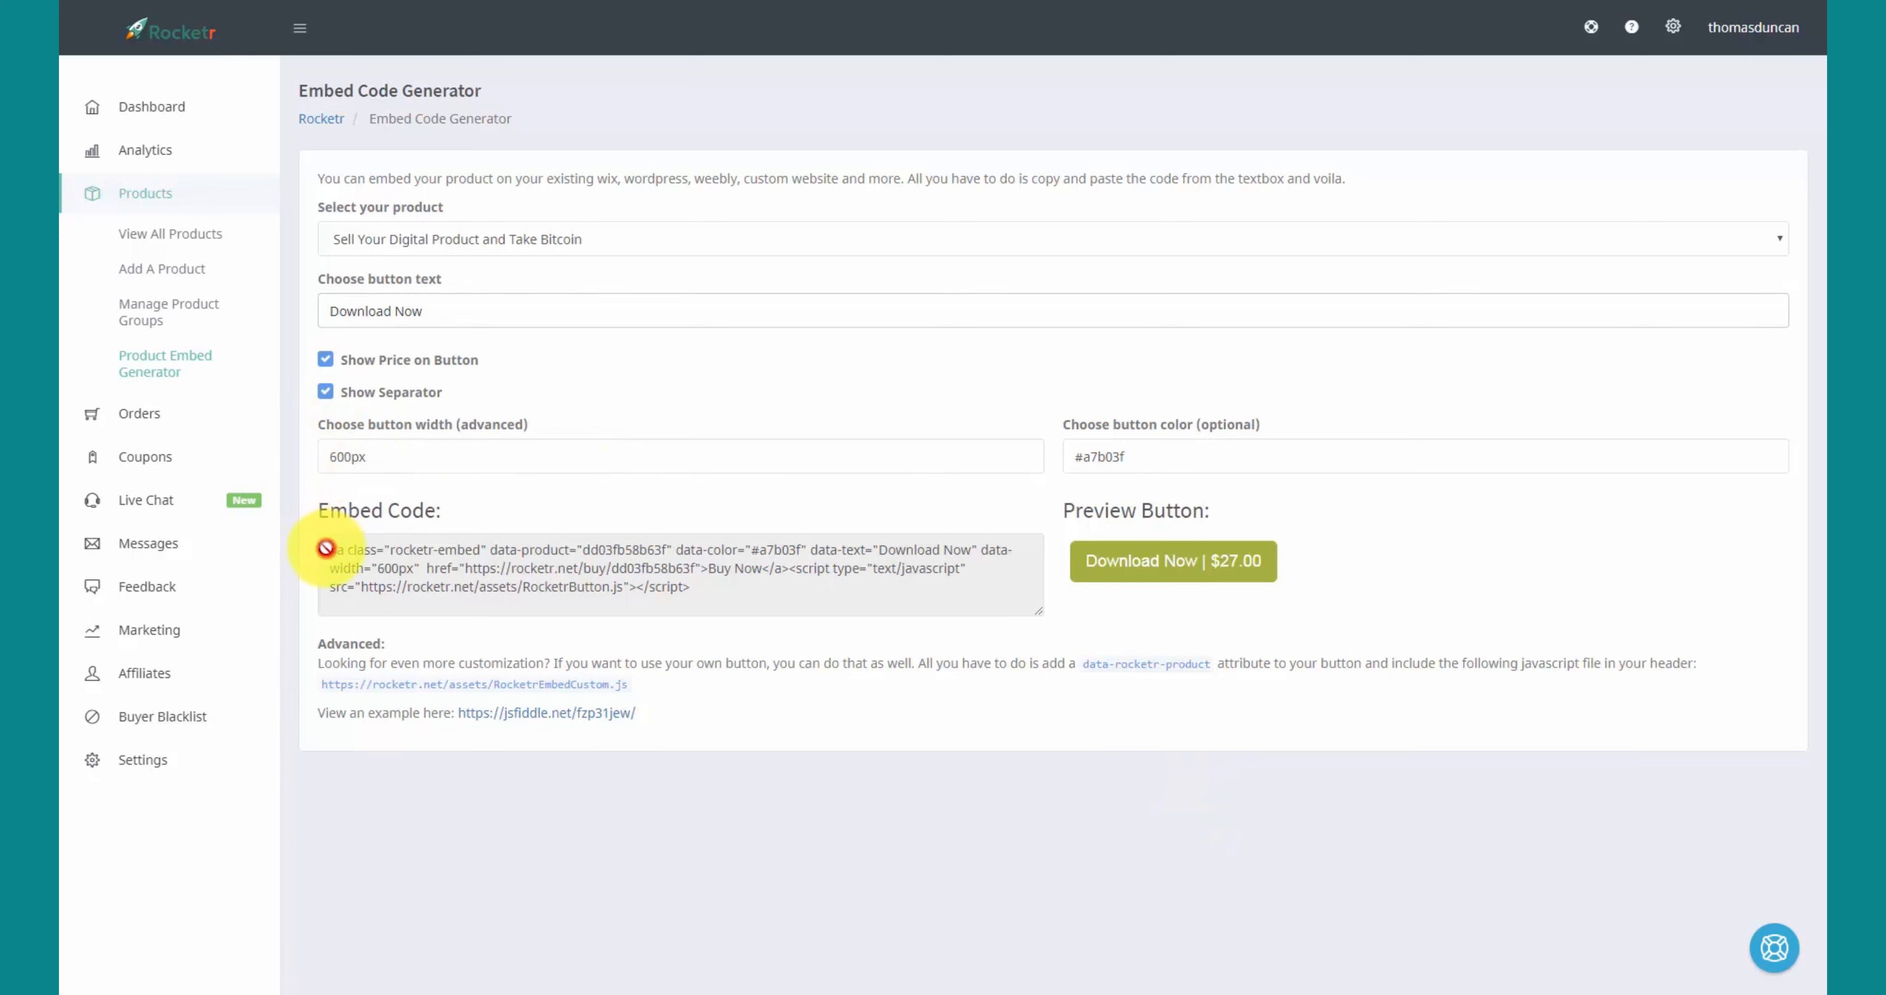
drag(326, 548, 698, 583)
key(ctrl+c)
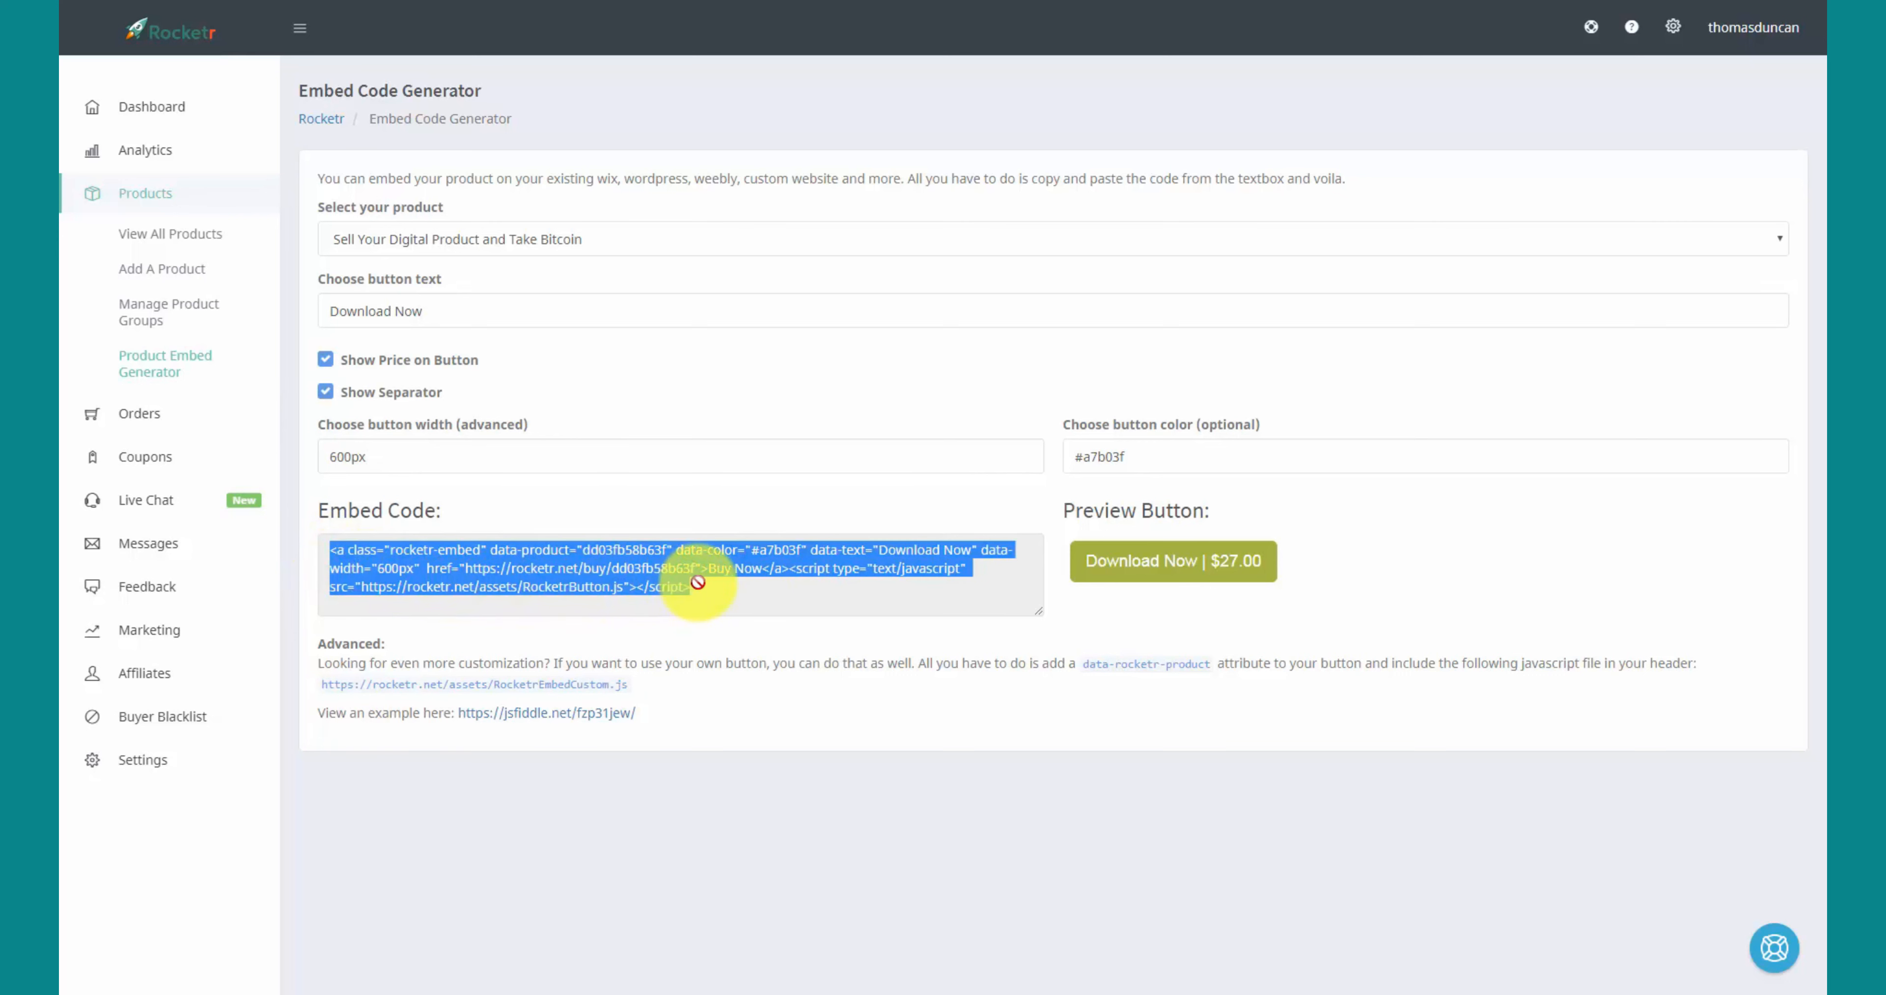
right_click(583, 565)
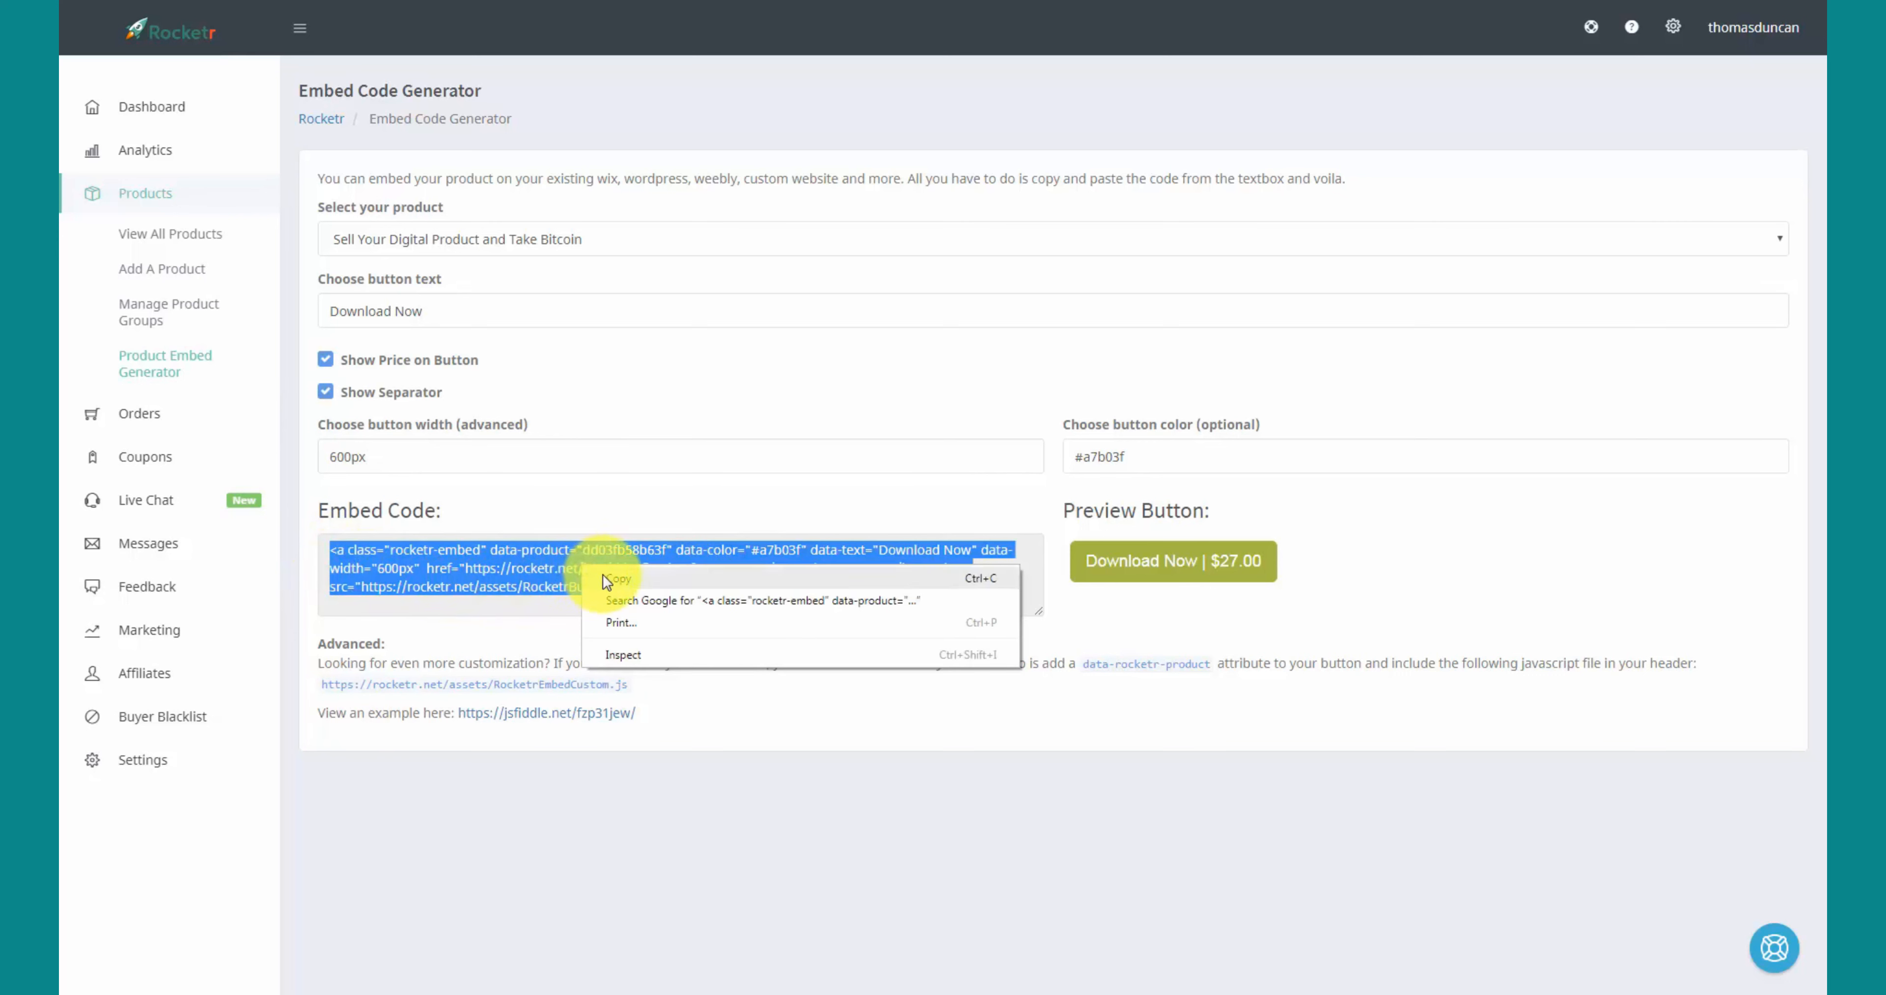
click(607, 579)
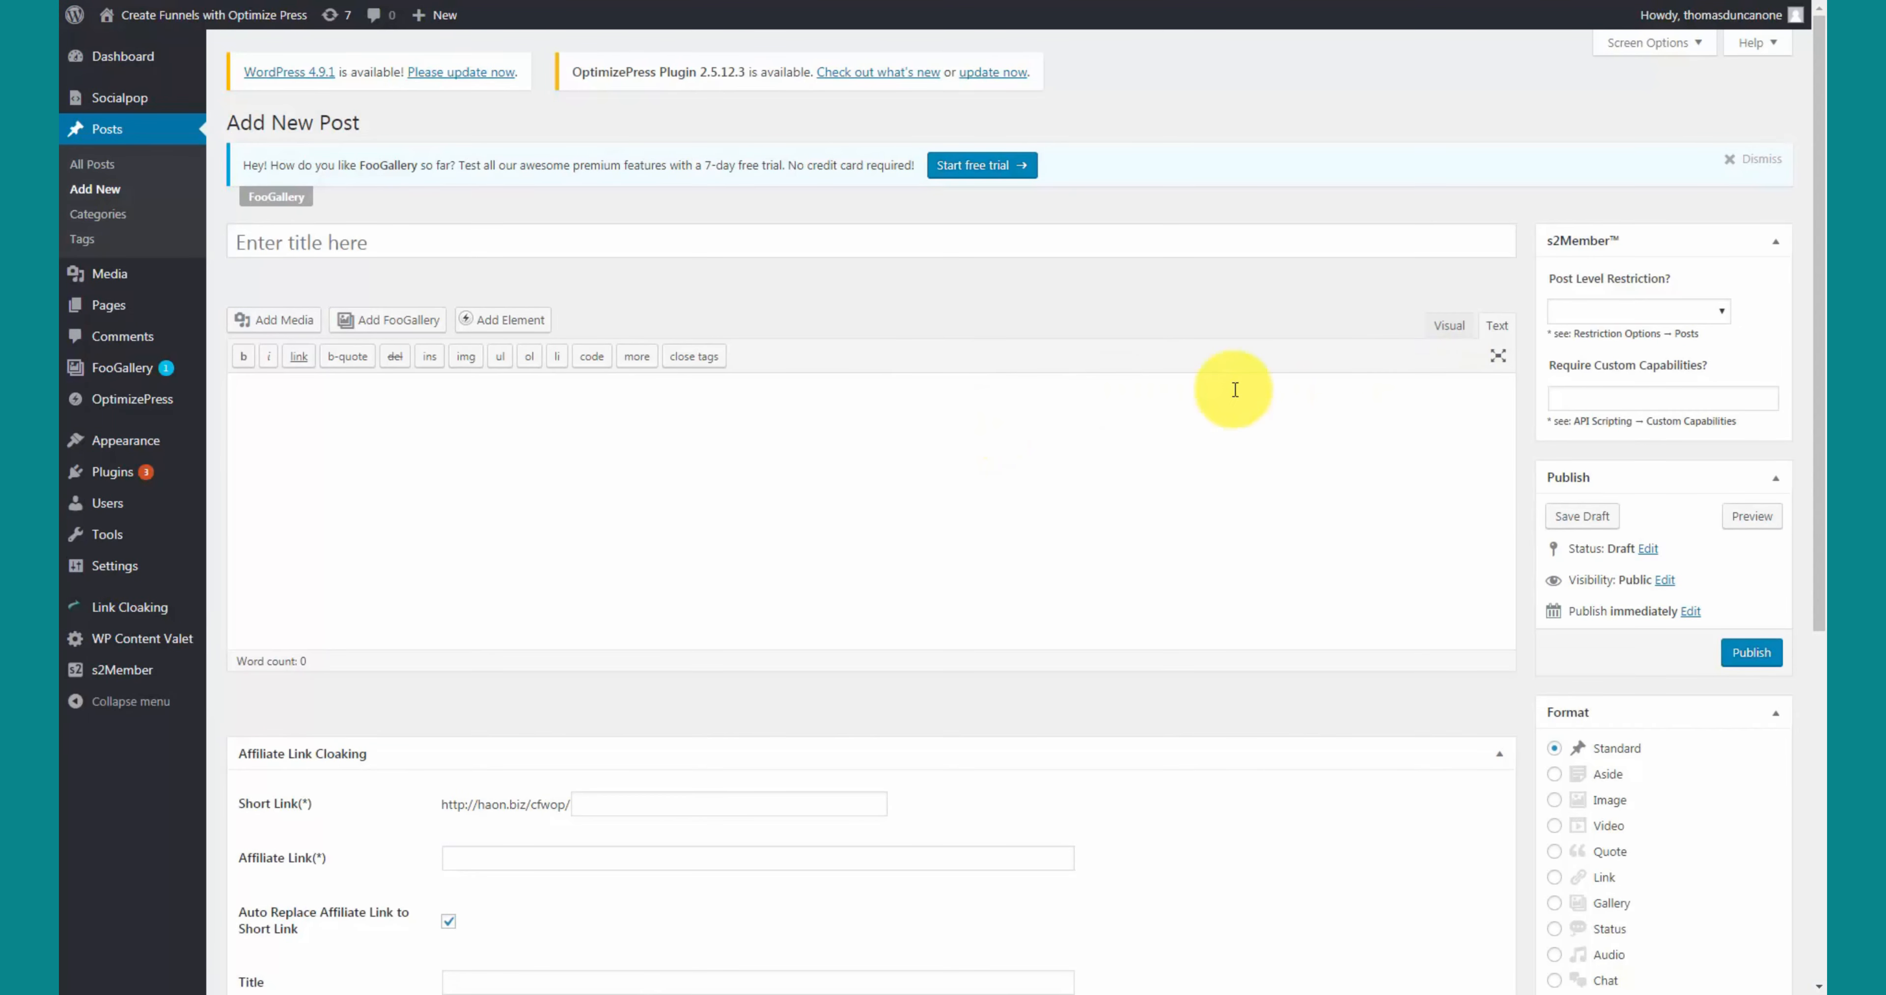
- In the Text editor, paste the embed code between <center> and </center> tags and publish the post
click(1445, 324)
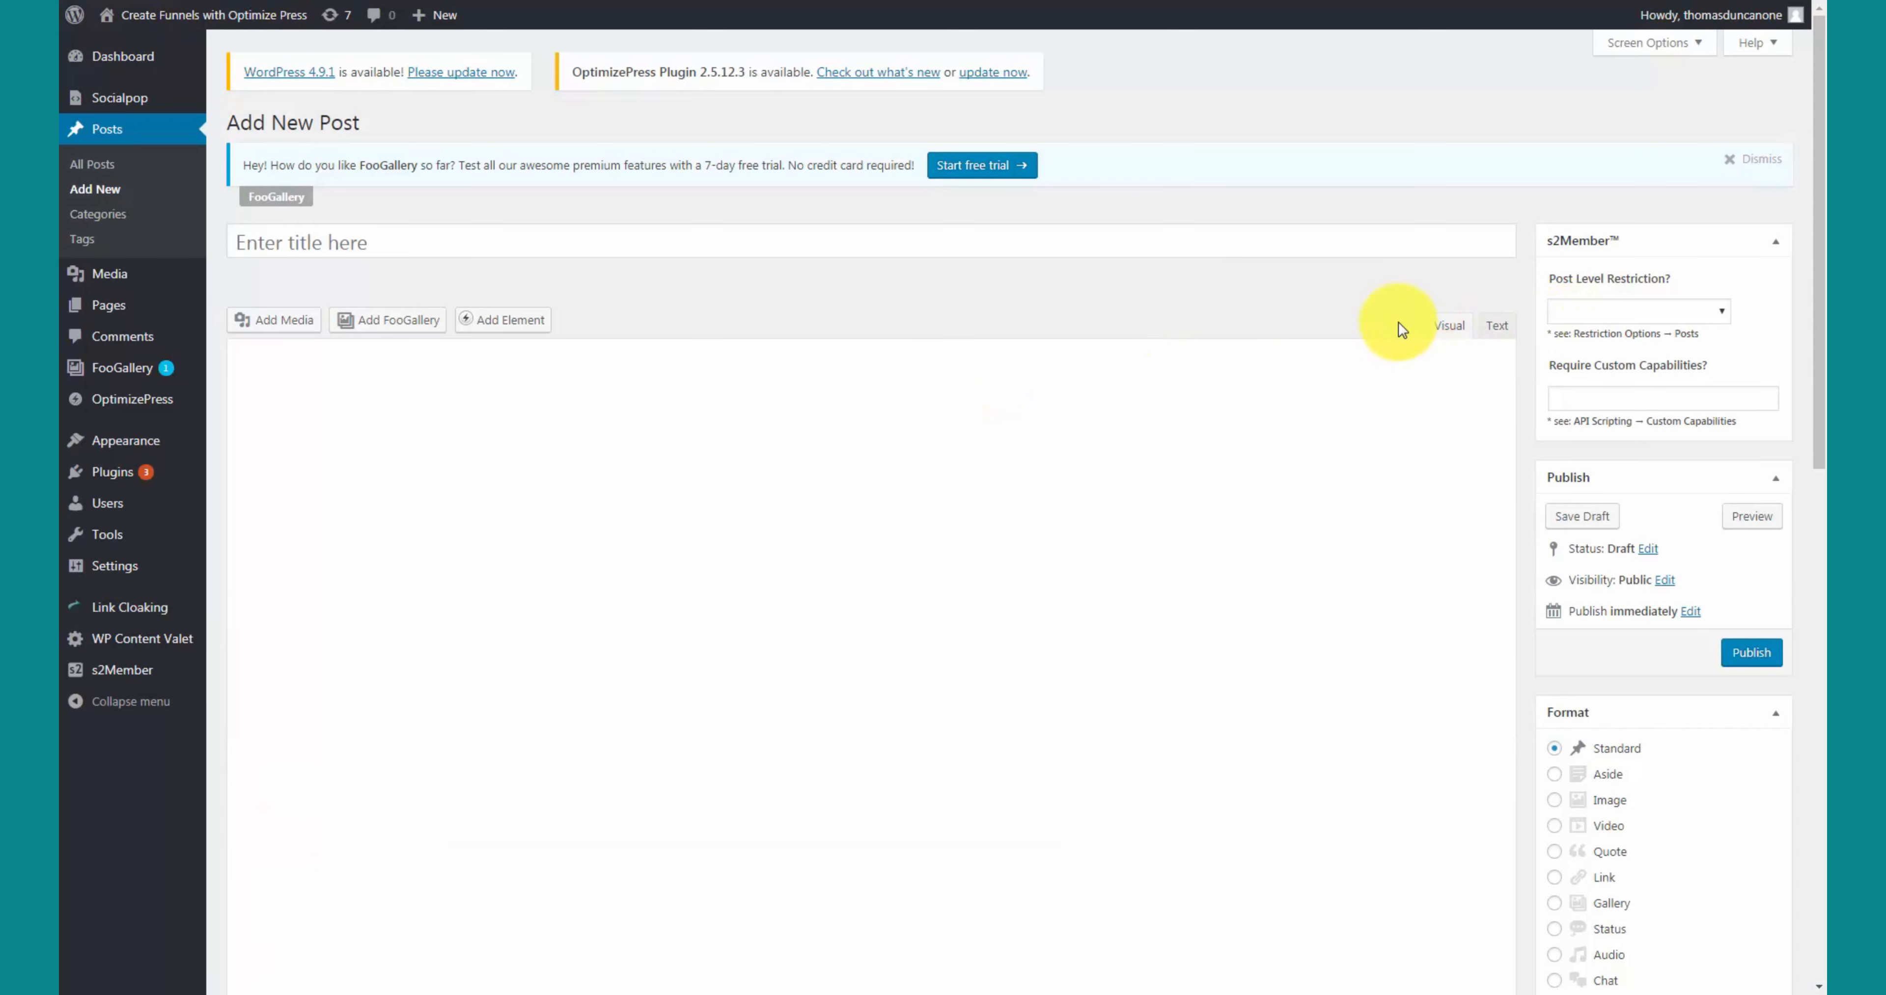
click(1495, 325)
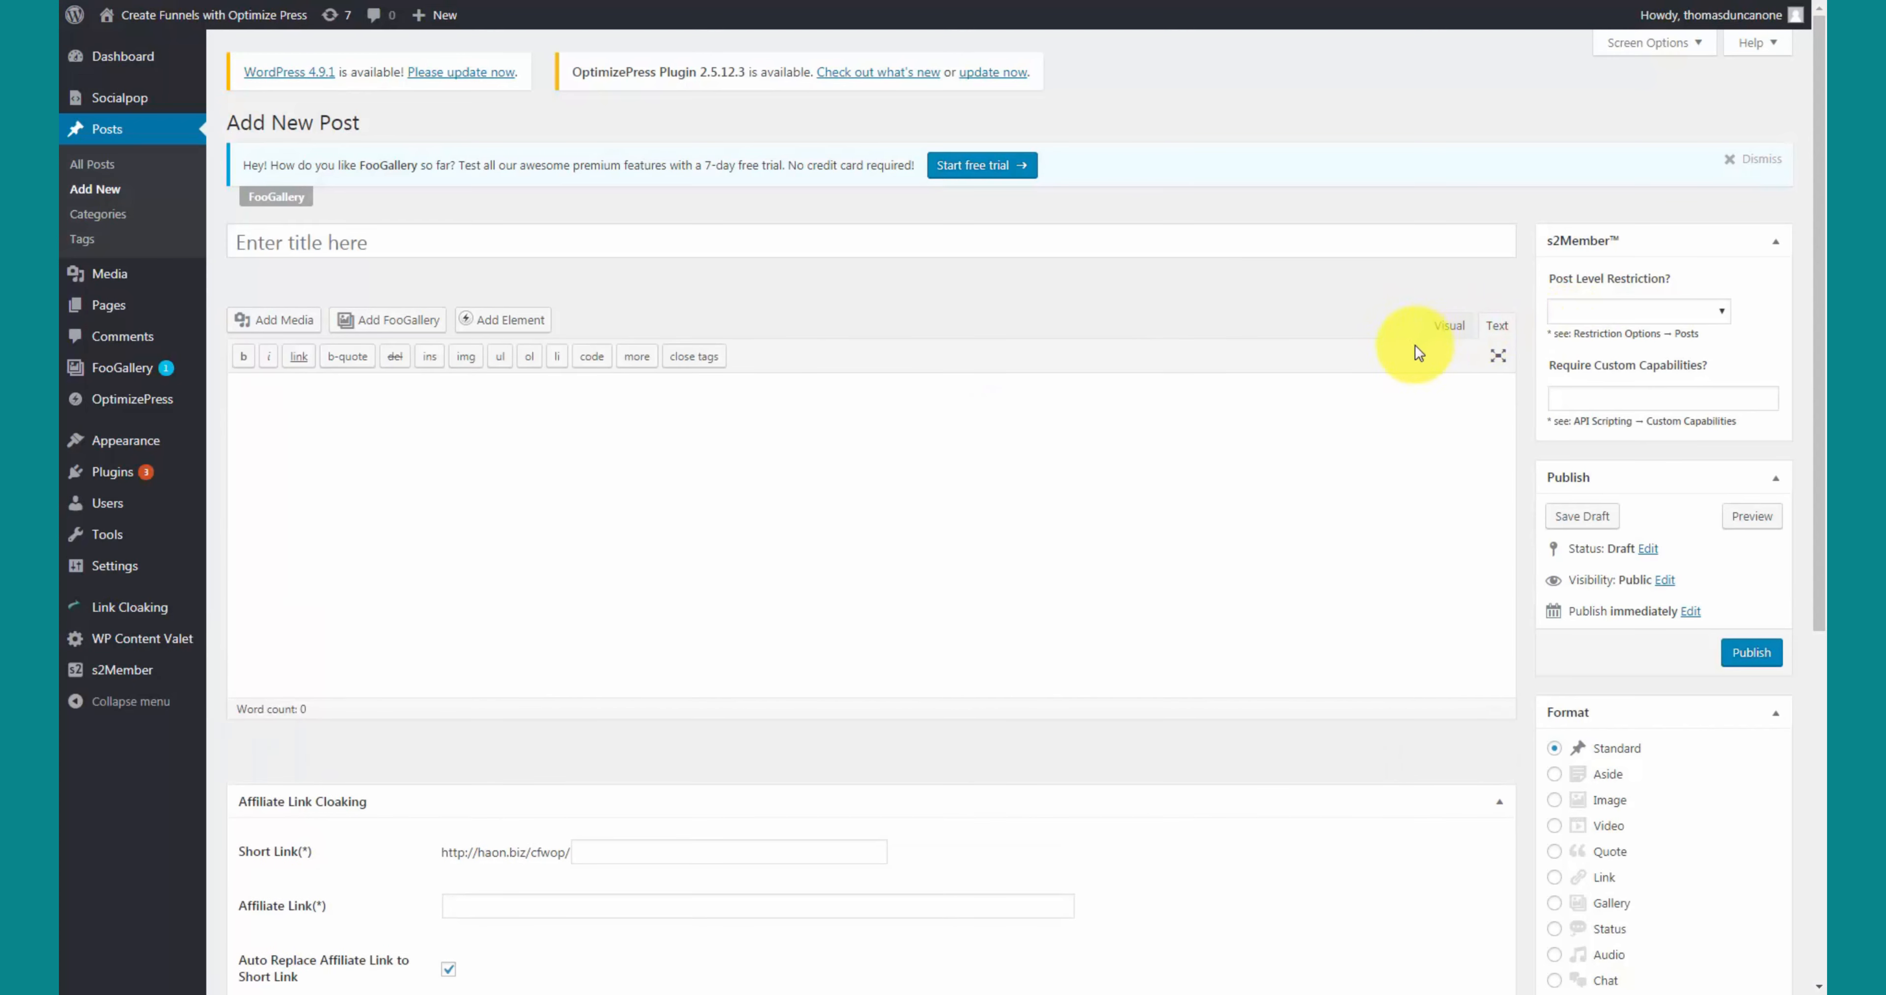
click(598, 400)
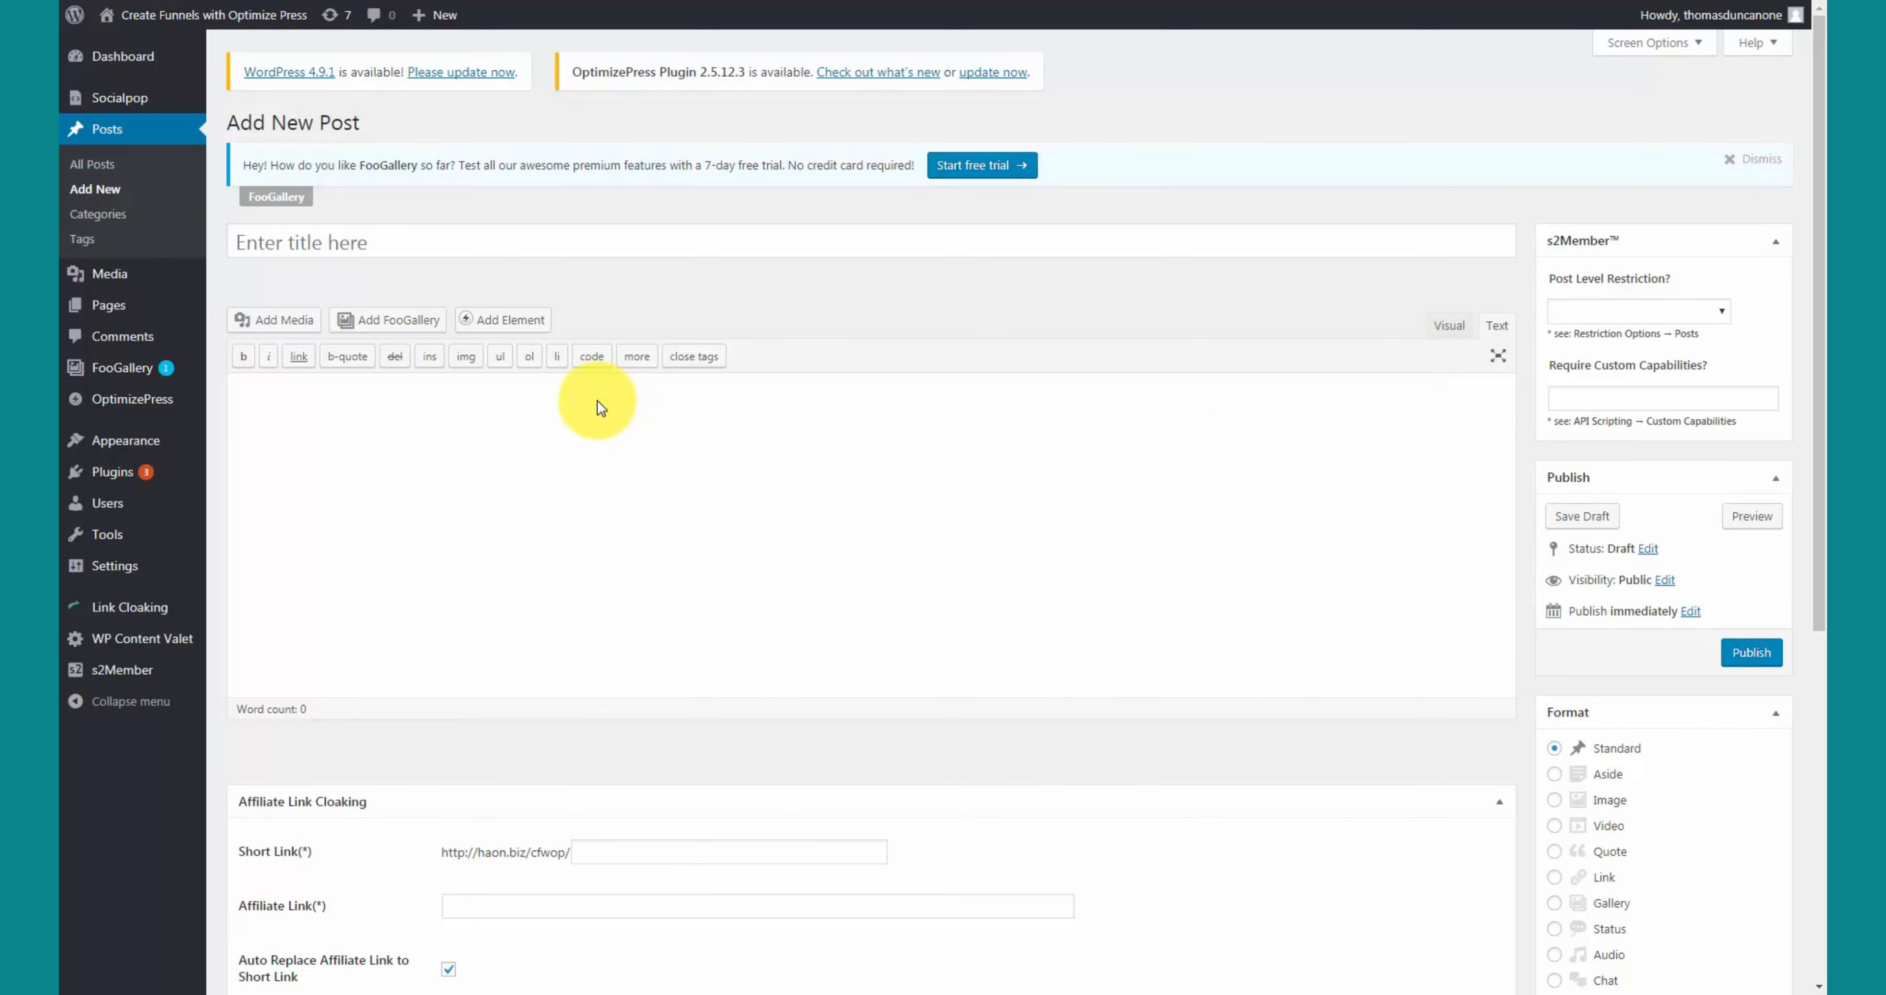
text(<center>)
key(ctrl+v)
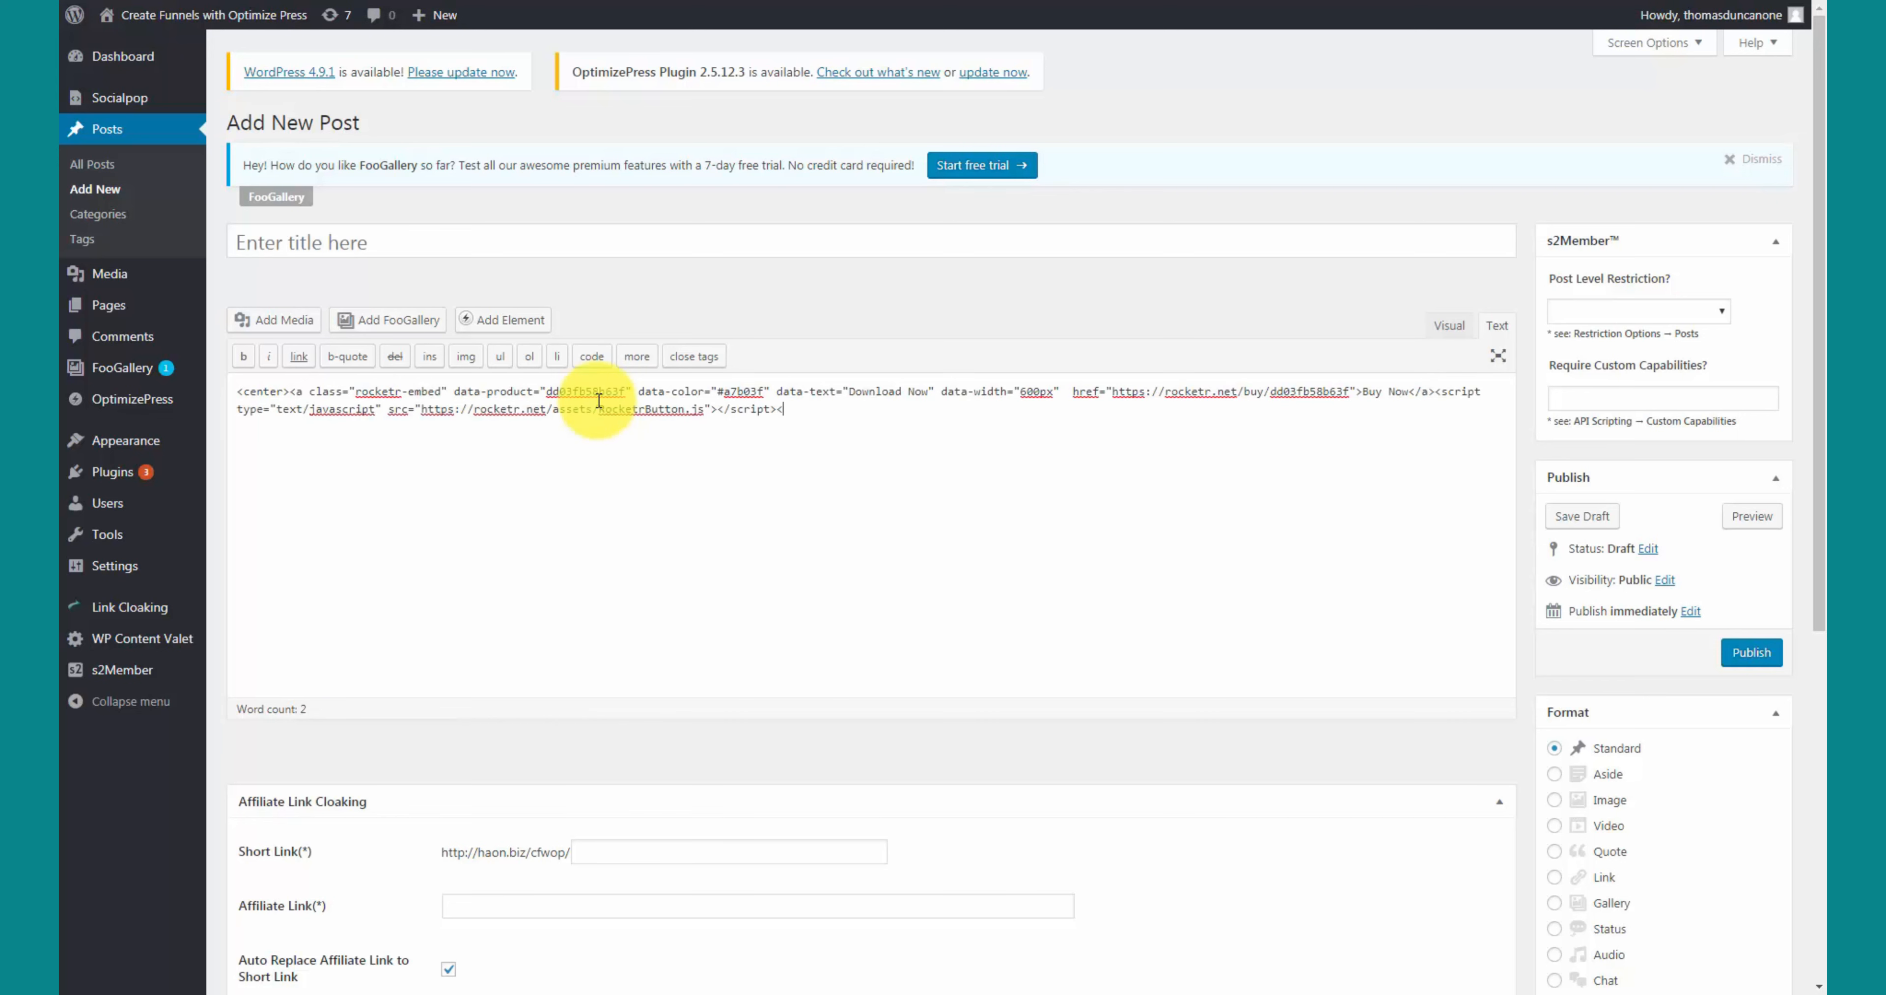
text(</center>)
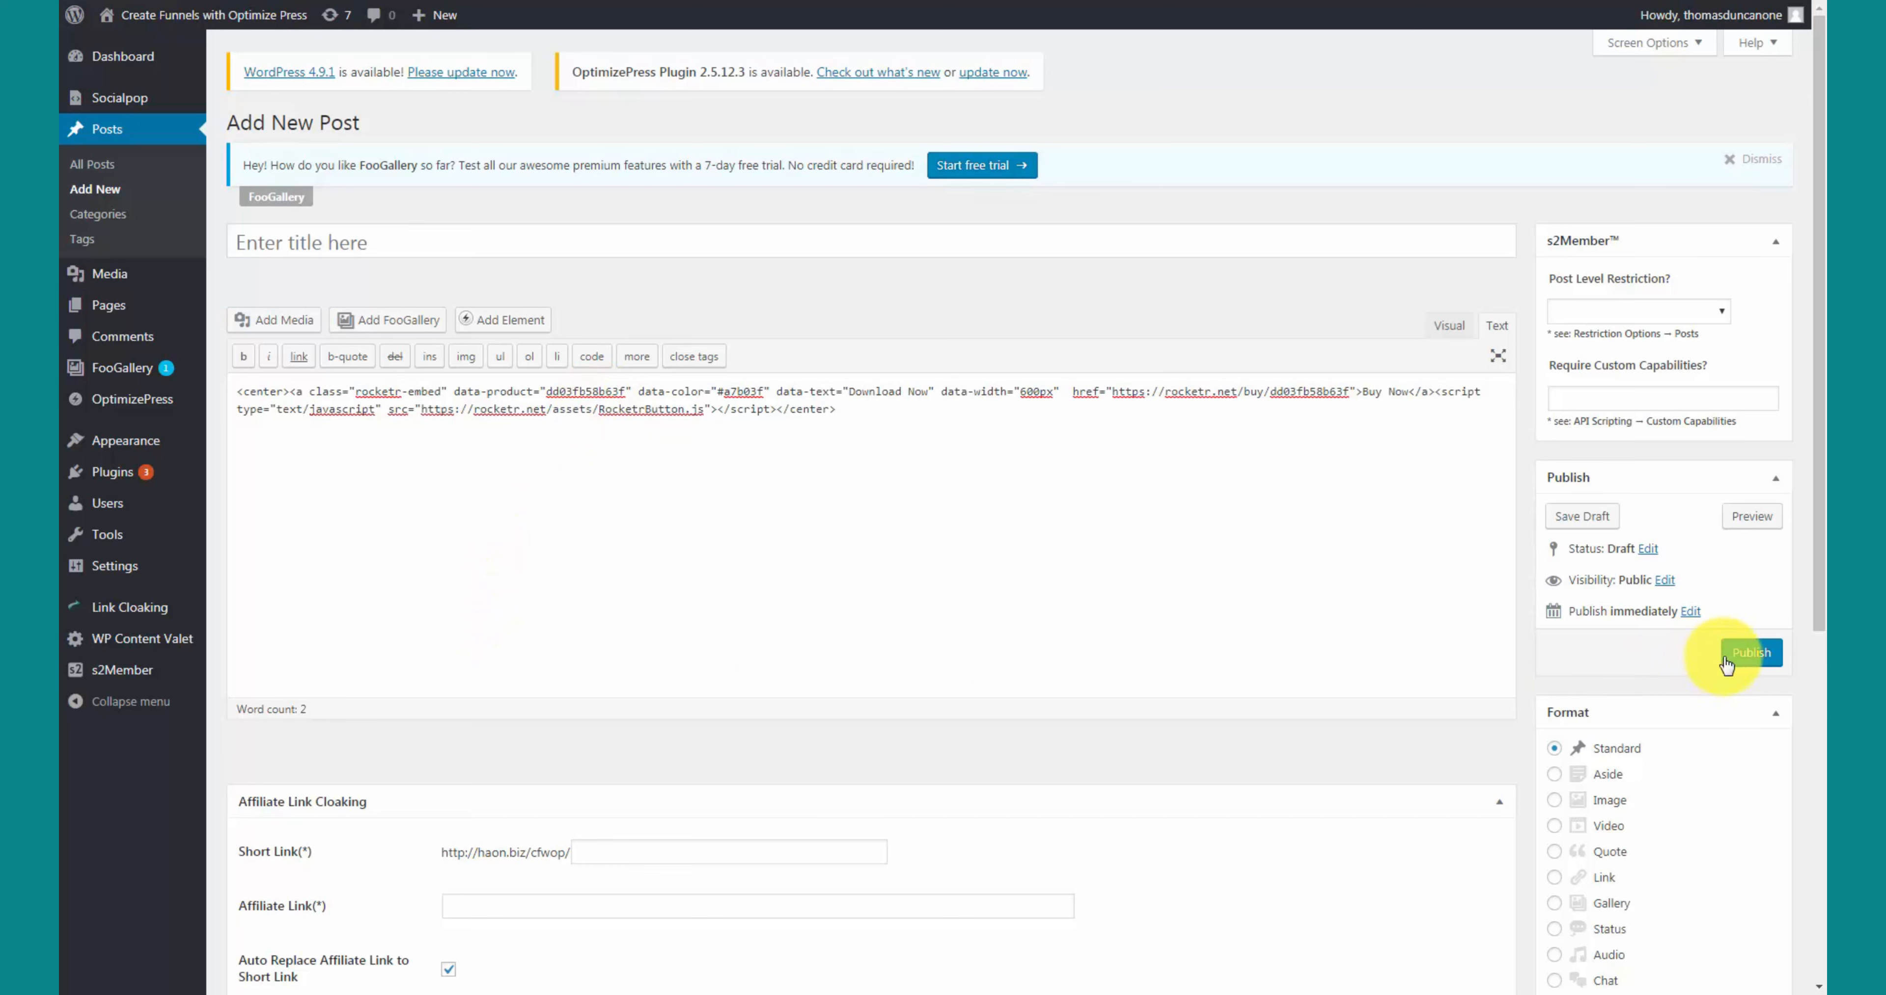
click(1743, 659)
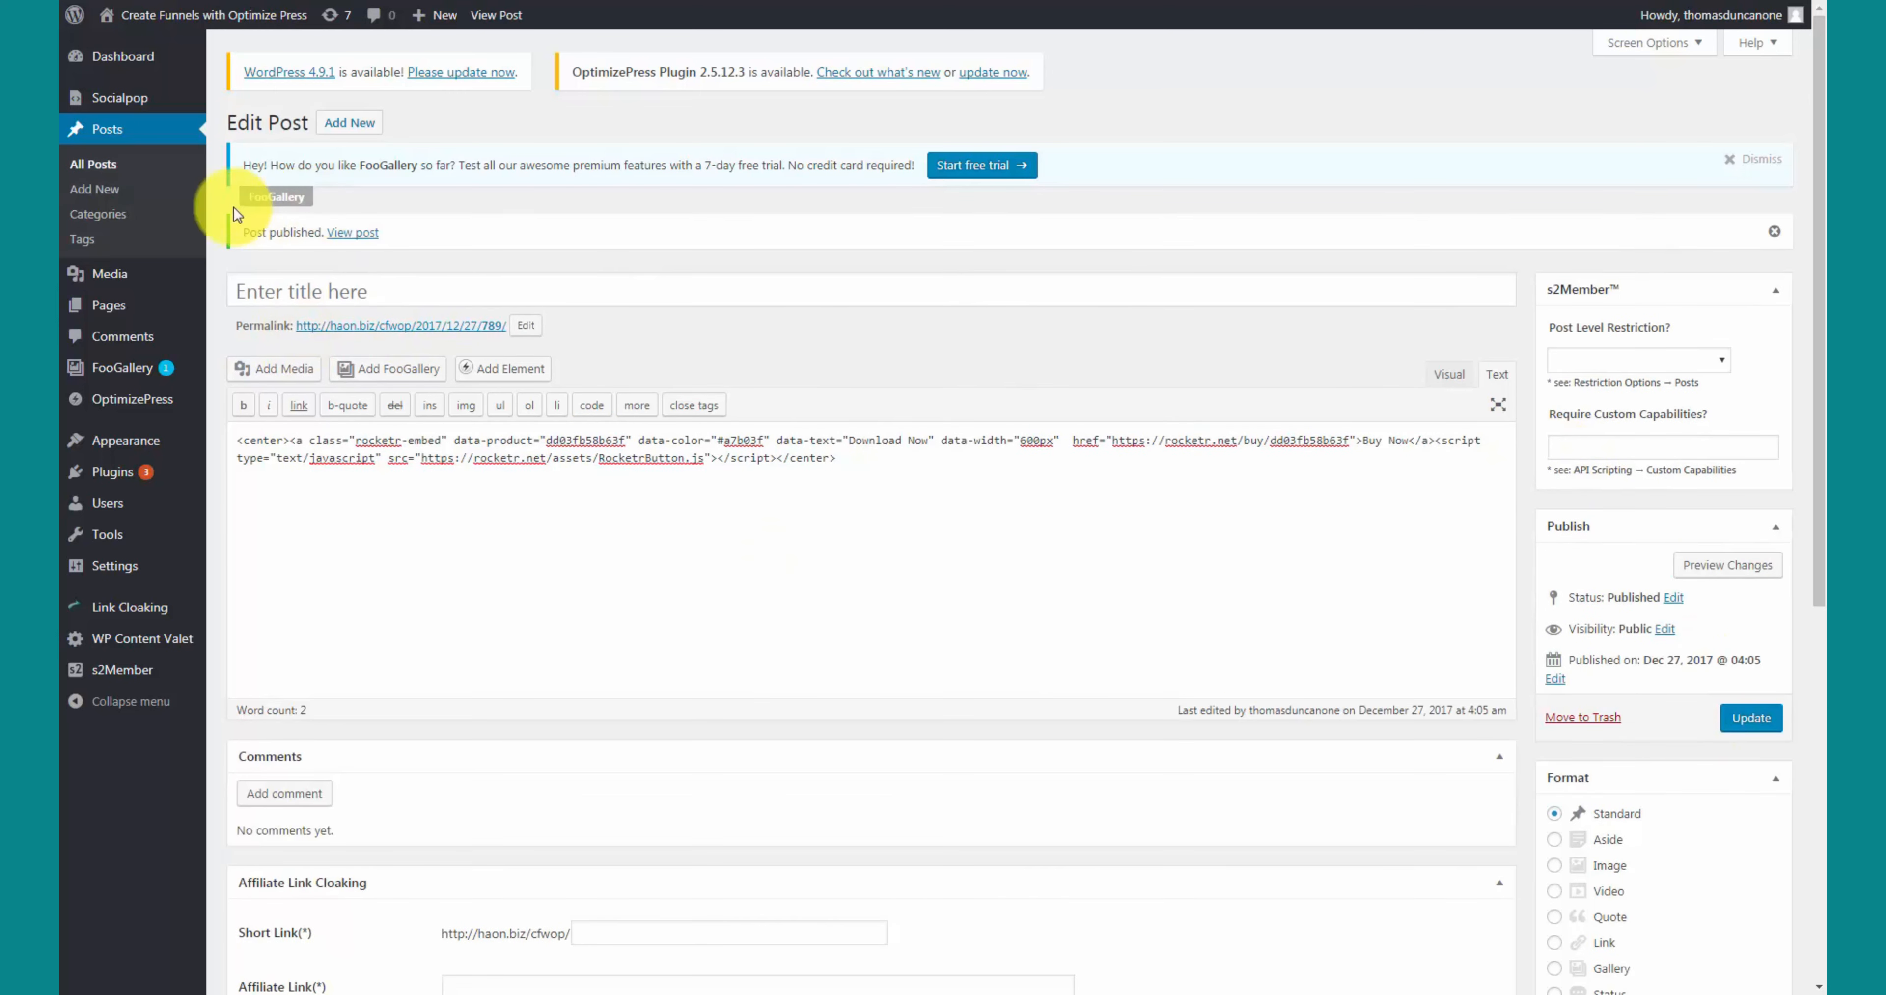
- View the published post and try its Download Now | $27.00 button
click(346, 236)
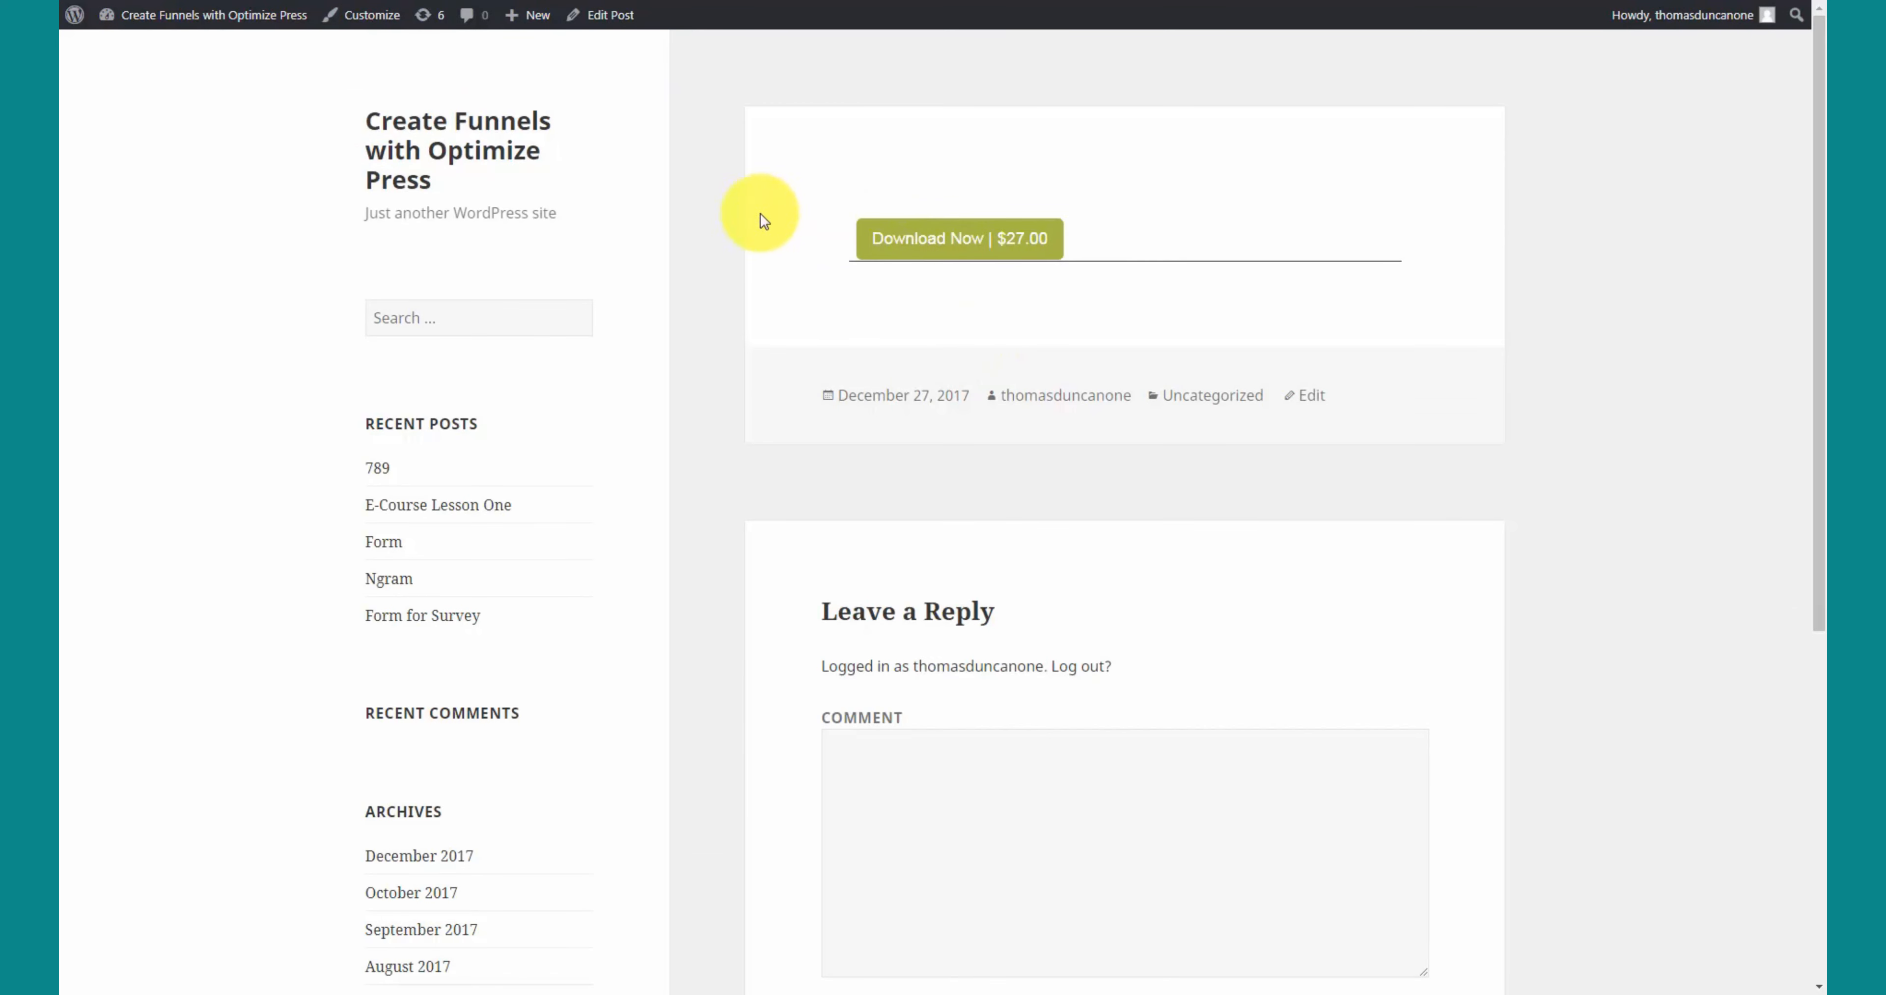
click(928, 242)
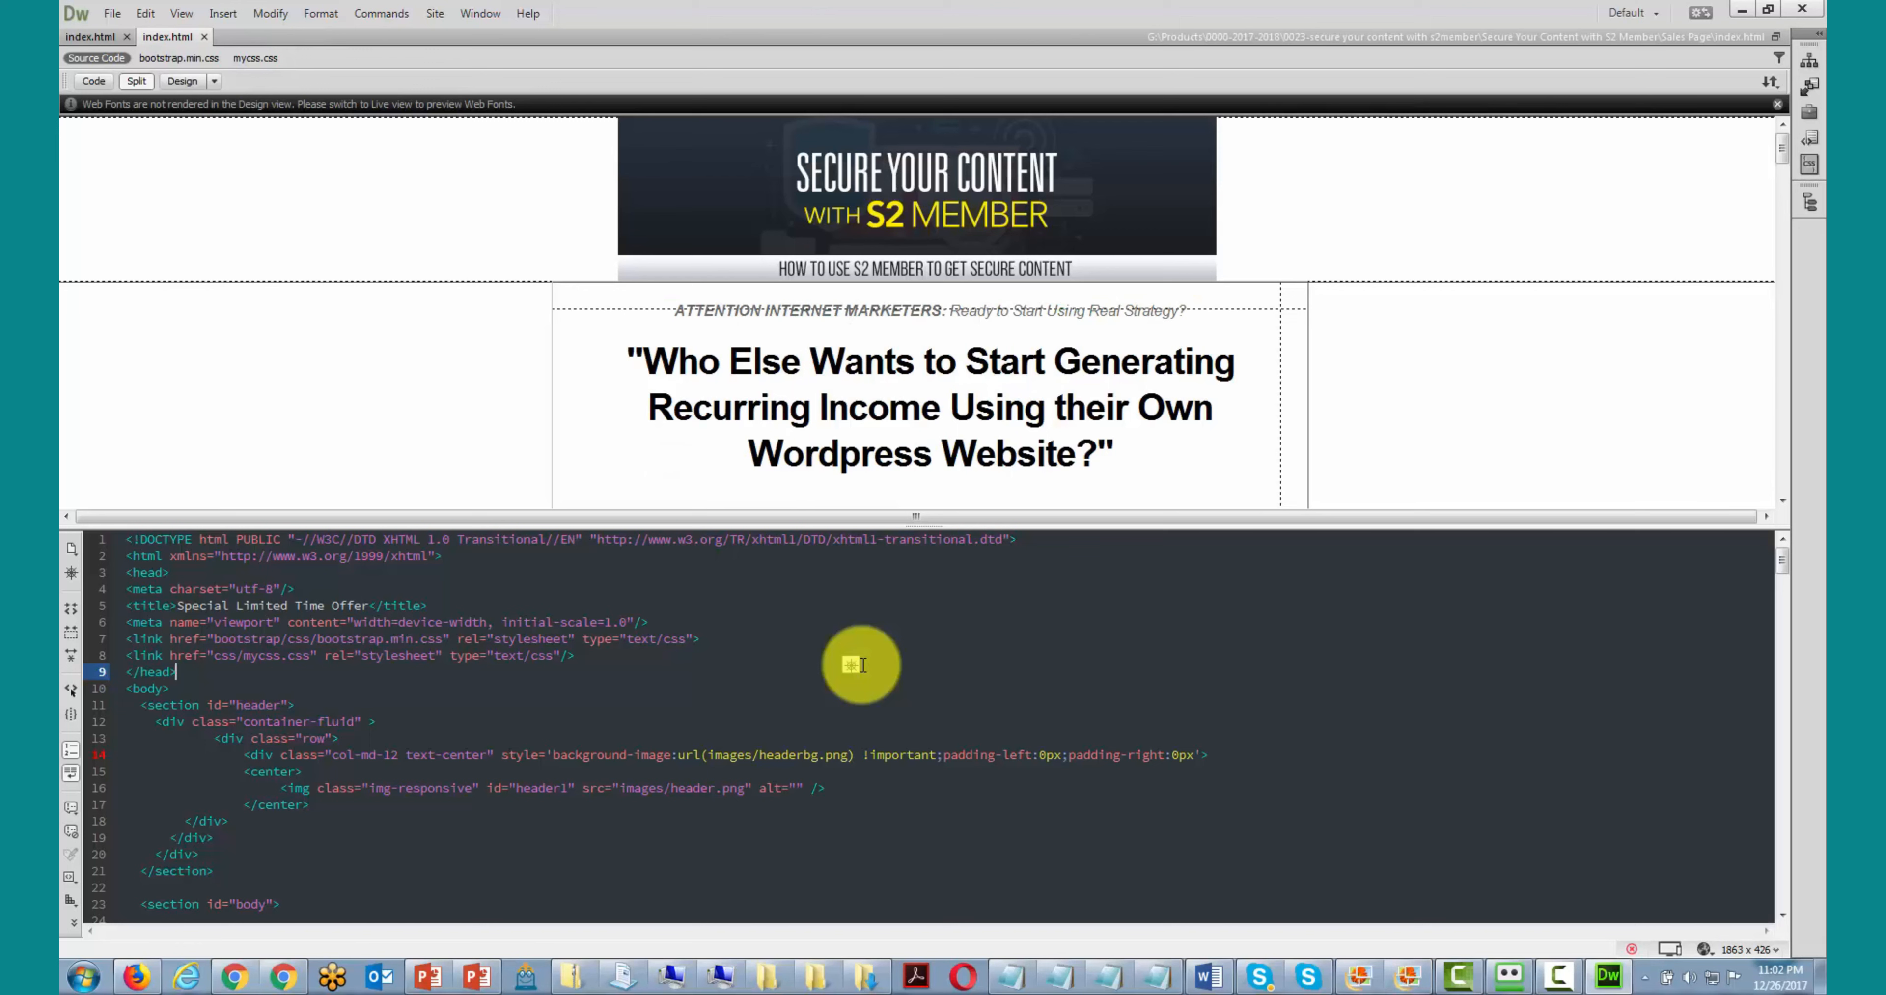
- Find the ADD TO CART image in the order box and its img tag in the code
click(883, 362)
scroll(883, 362, down, 10)
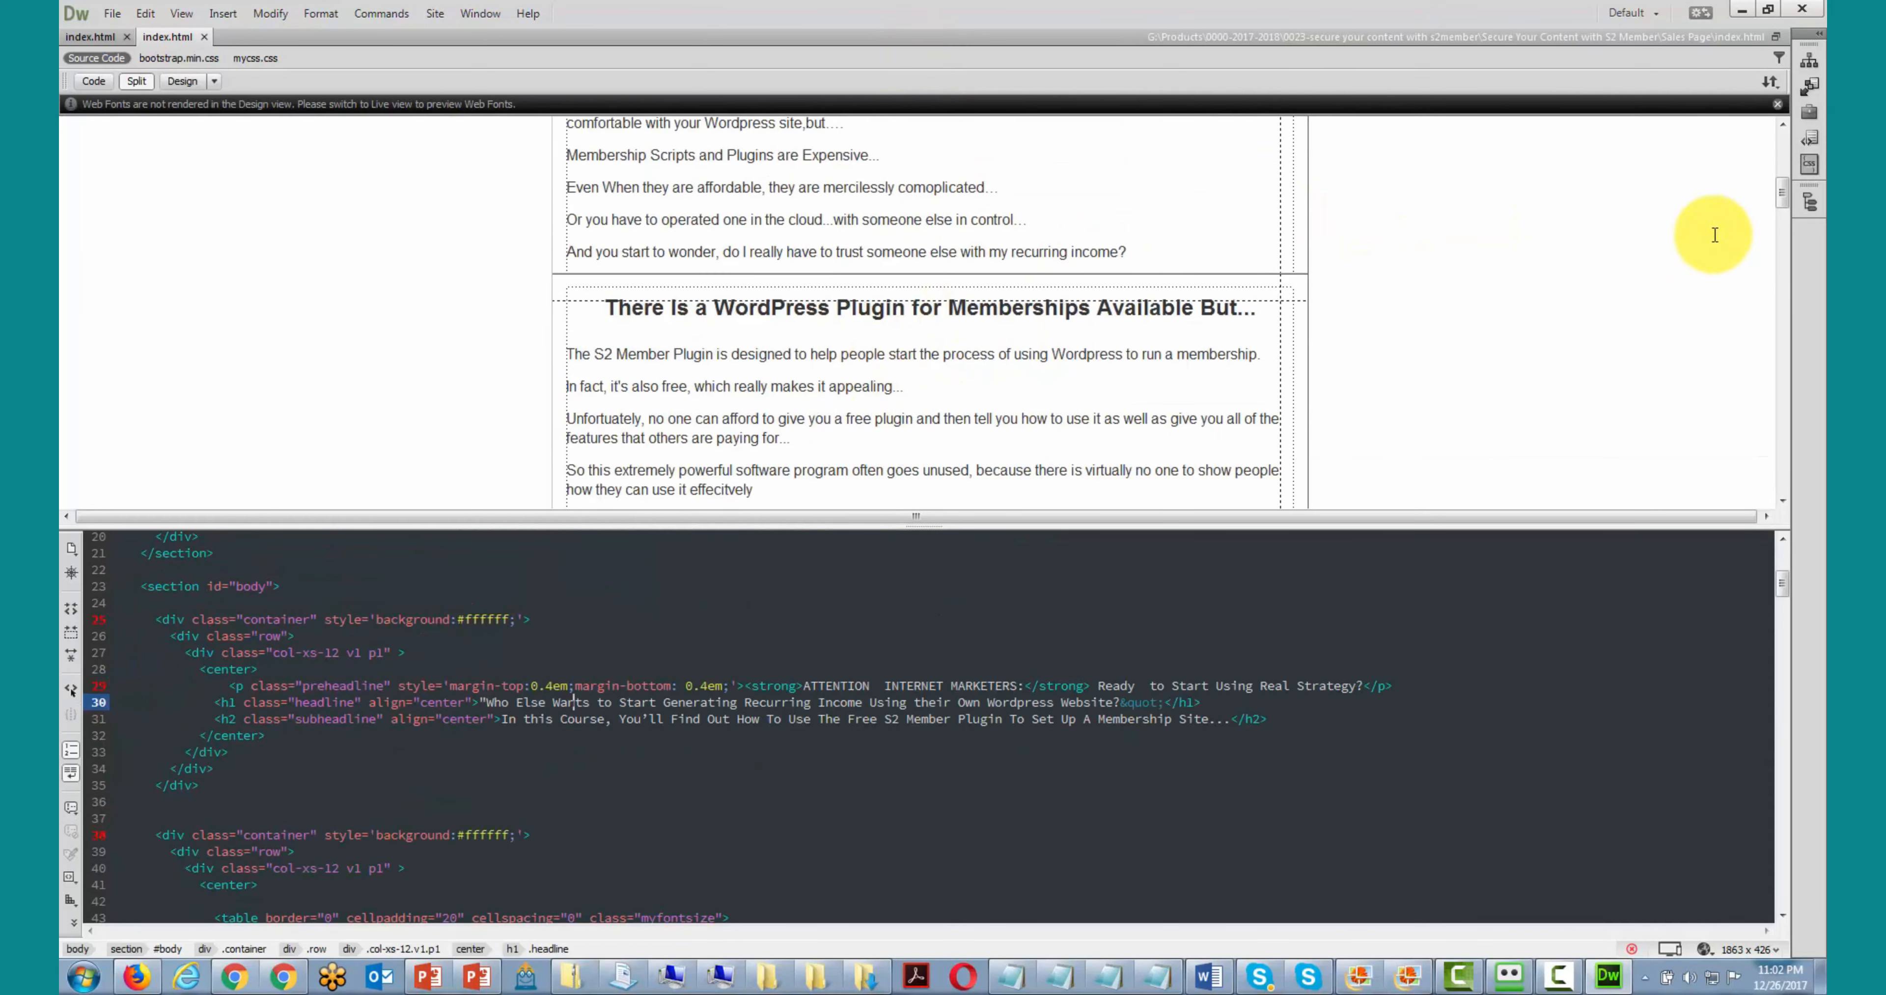
drag(1779, 194, 1680, 446)
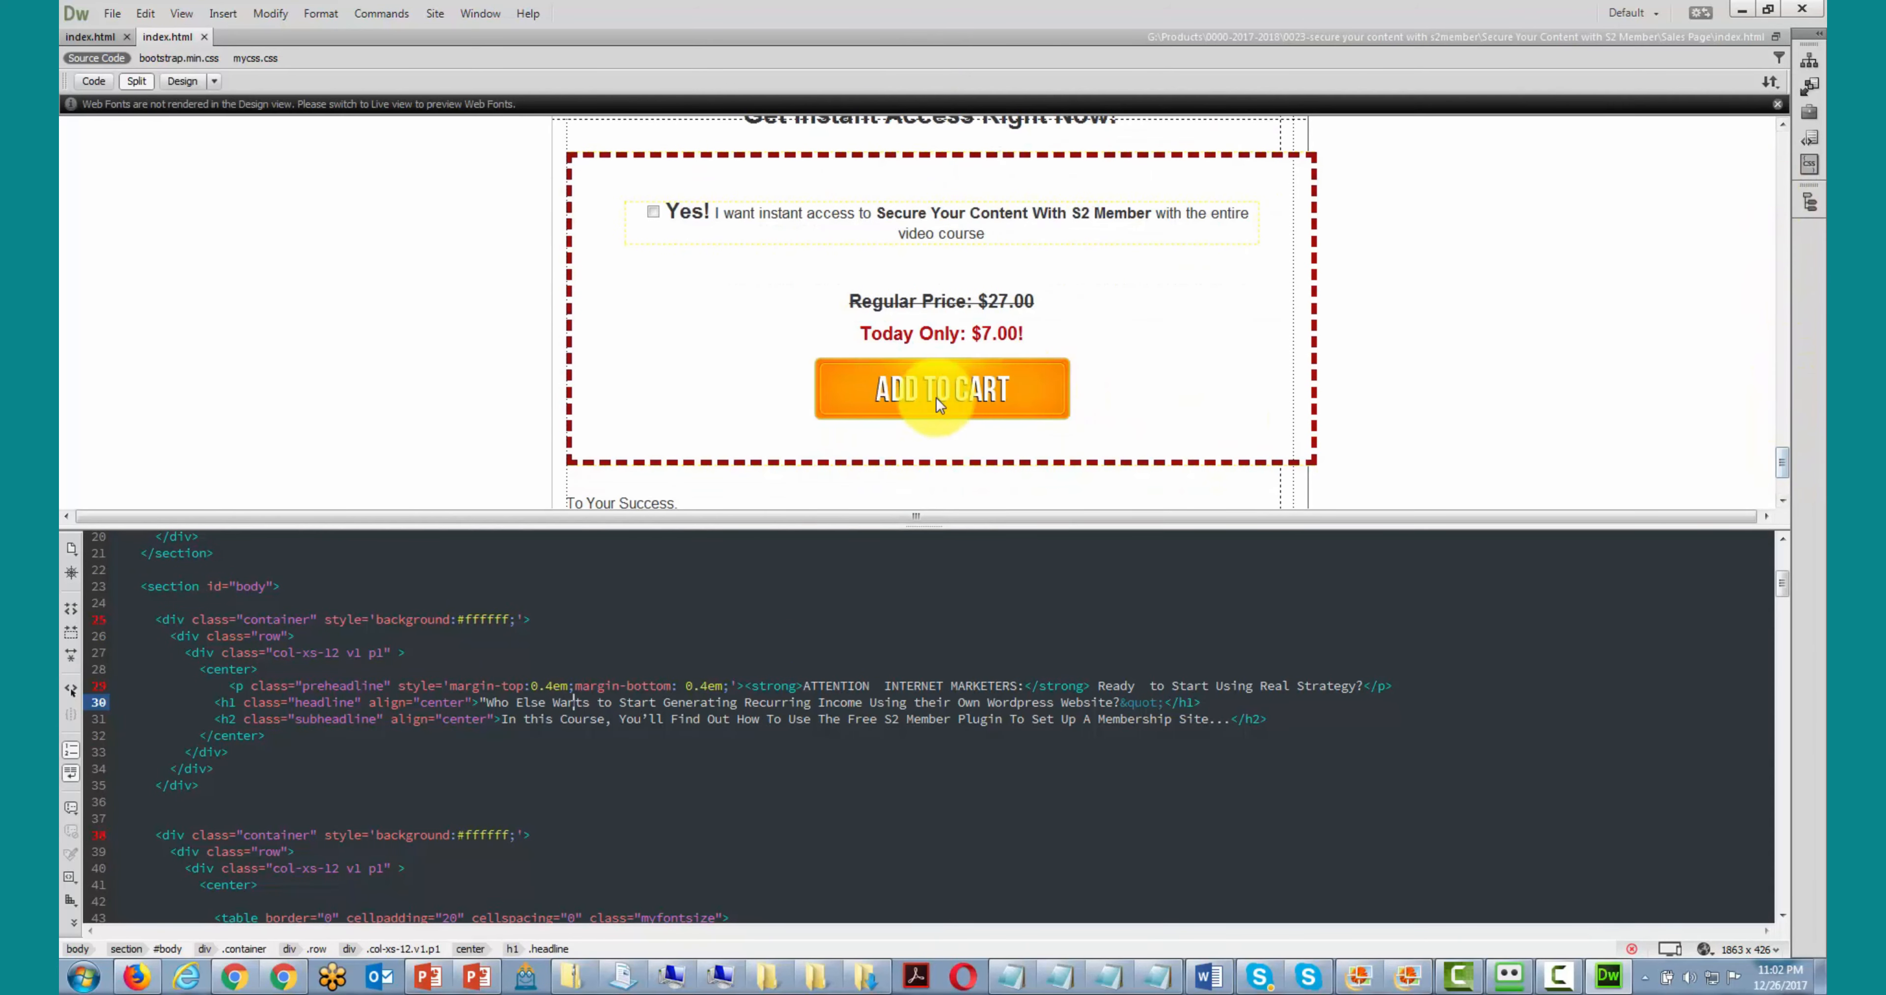
click(913, 388)
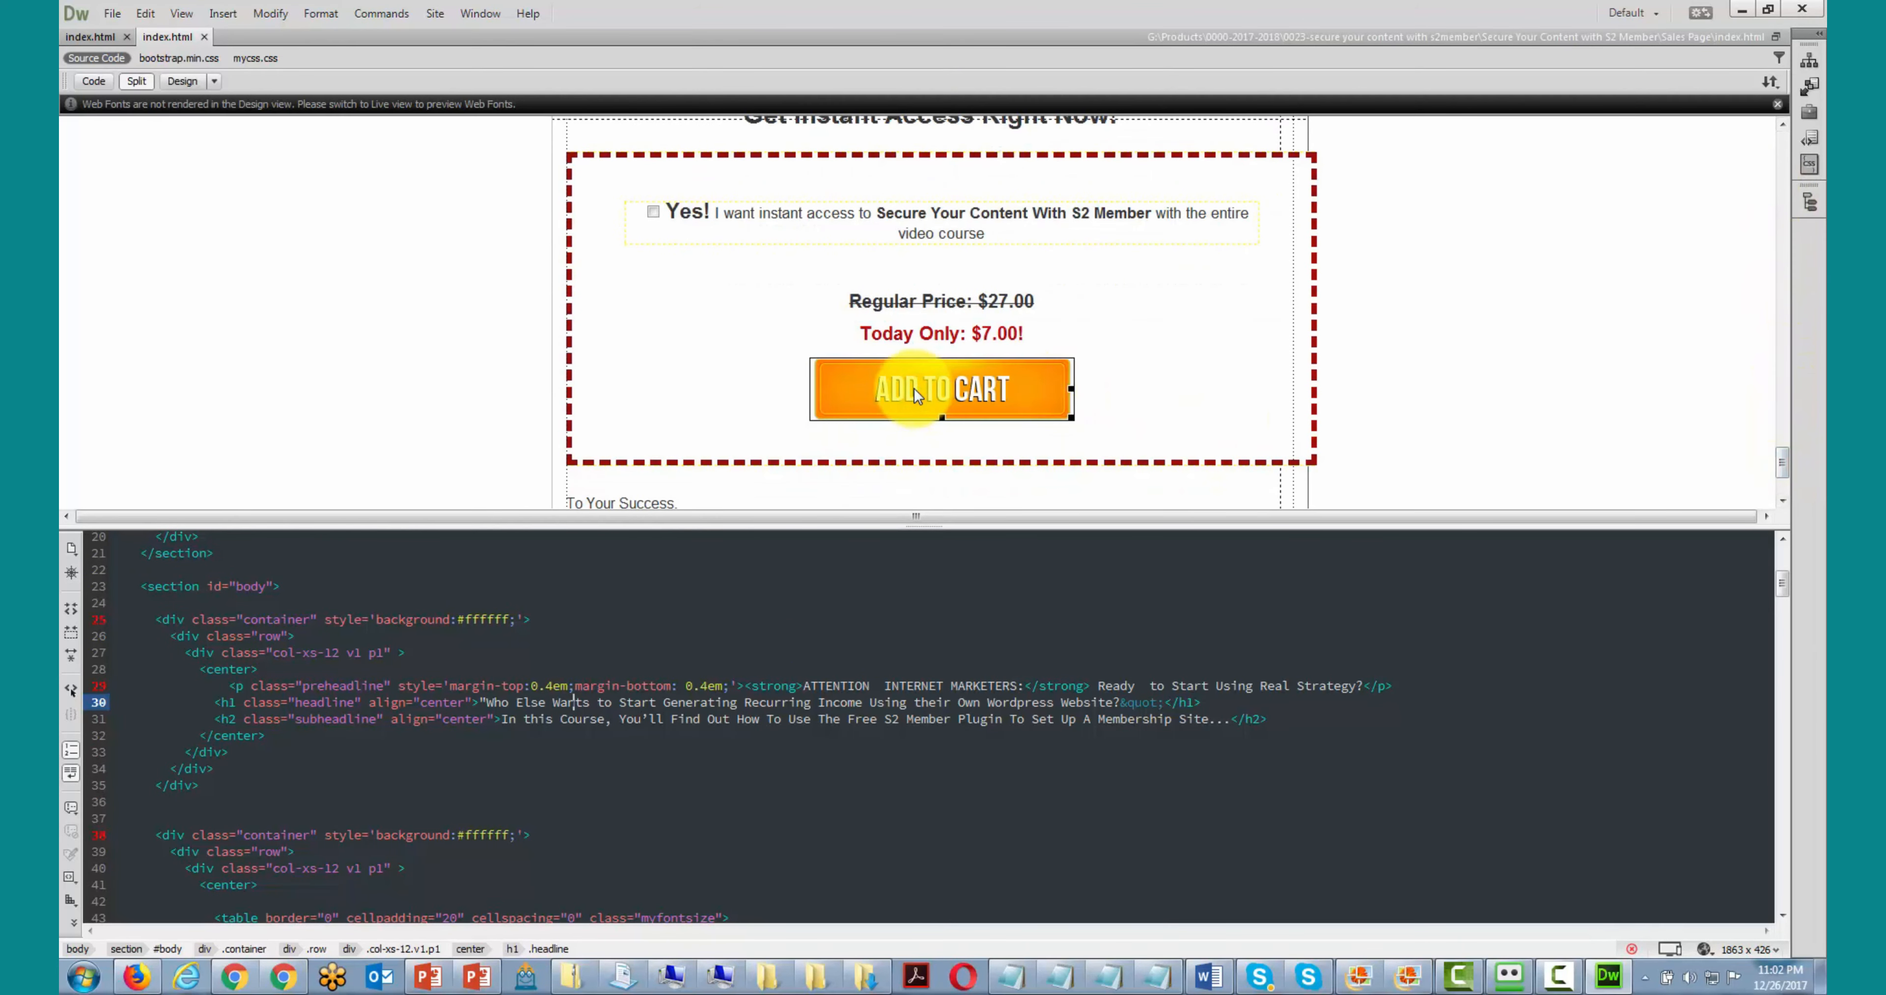
click(914, 389)
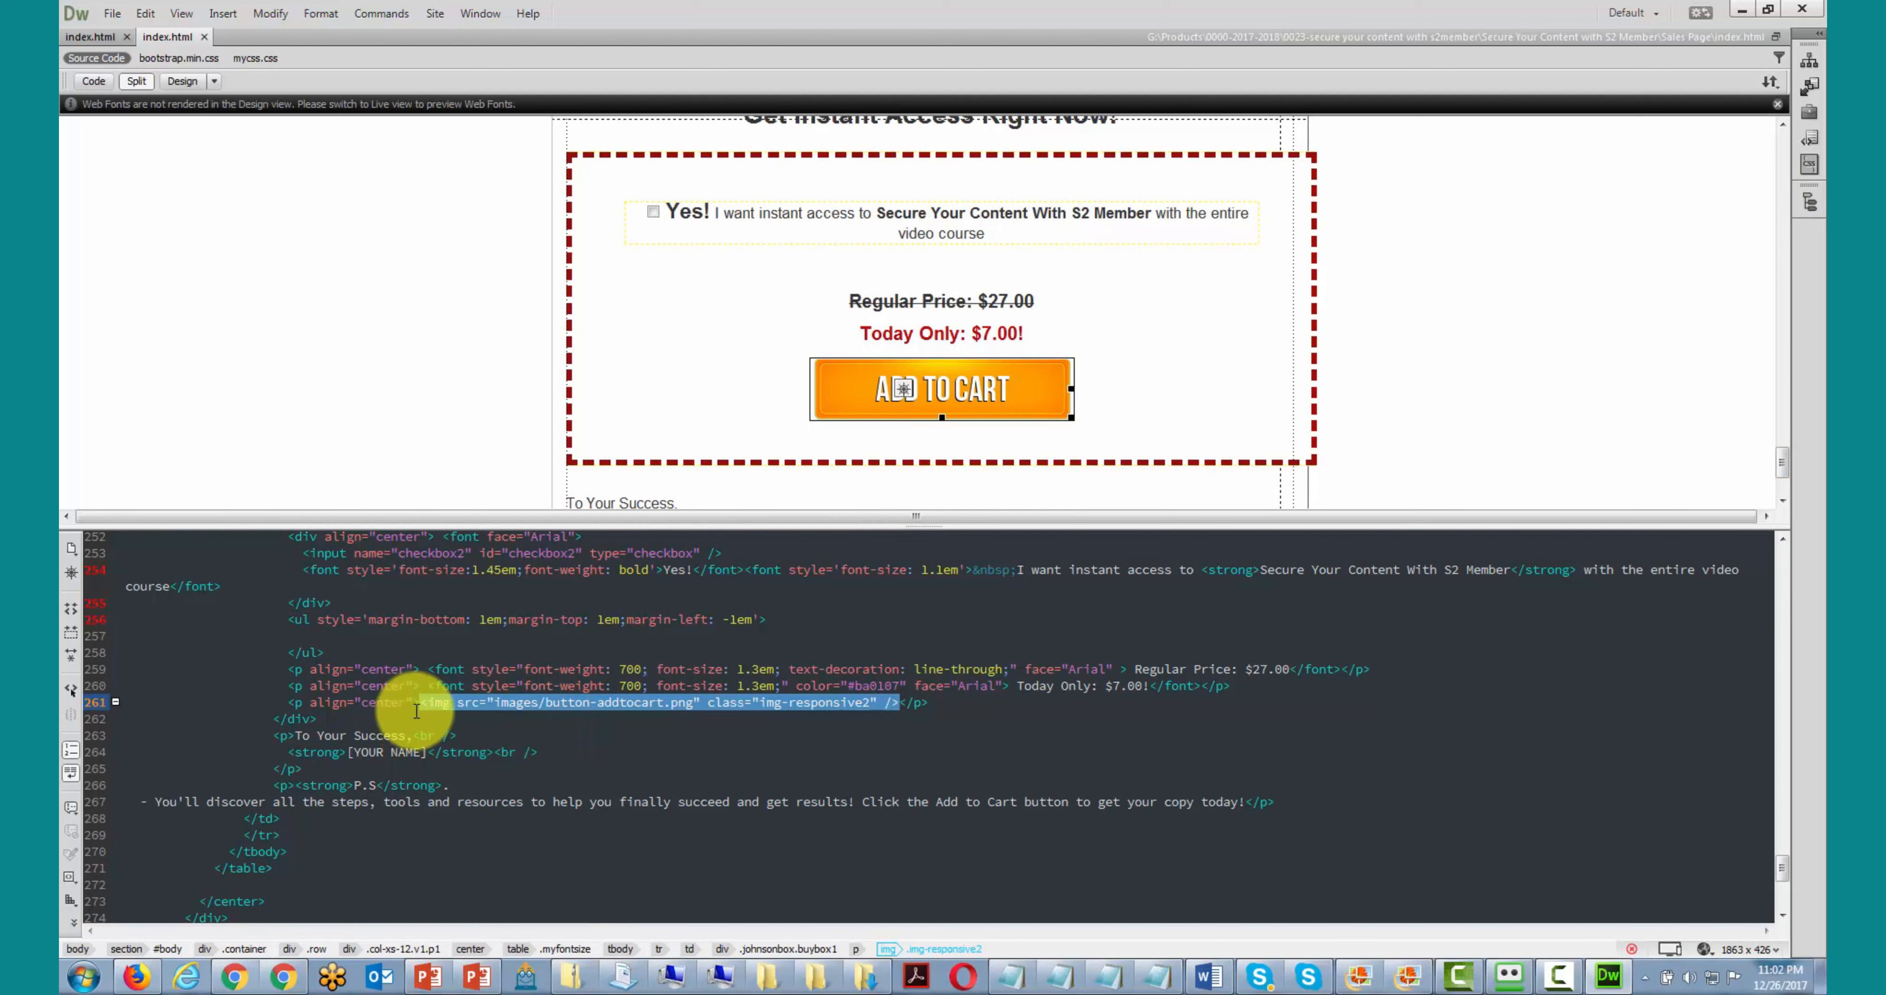
- Replace the img tag on line 261 with the pasted Rocketr embed code and refresh the preview
click(448, 714)
click(425, 703)
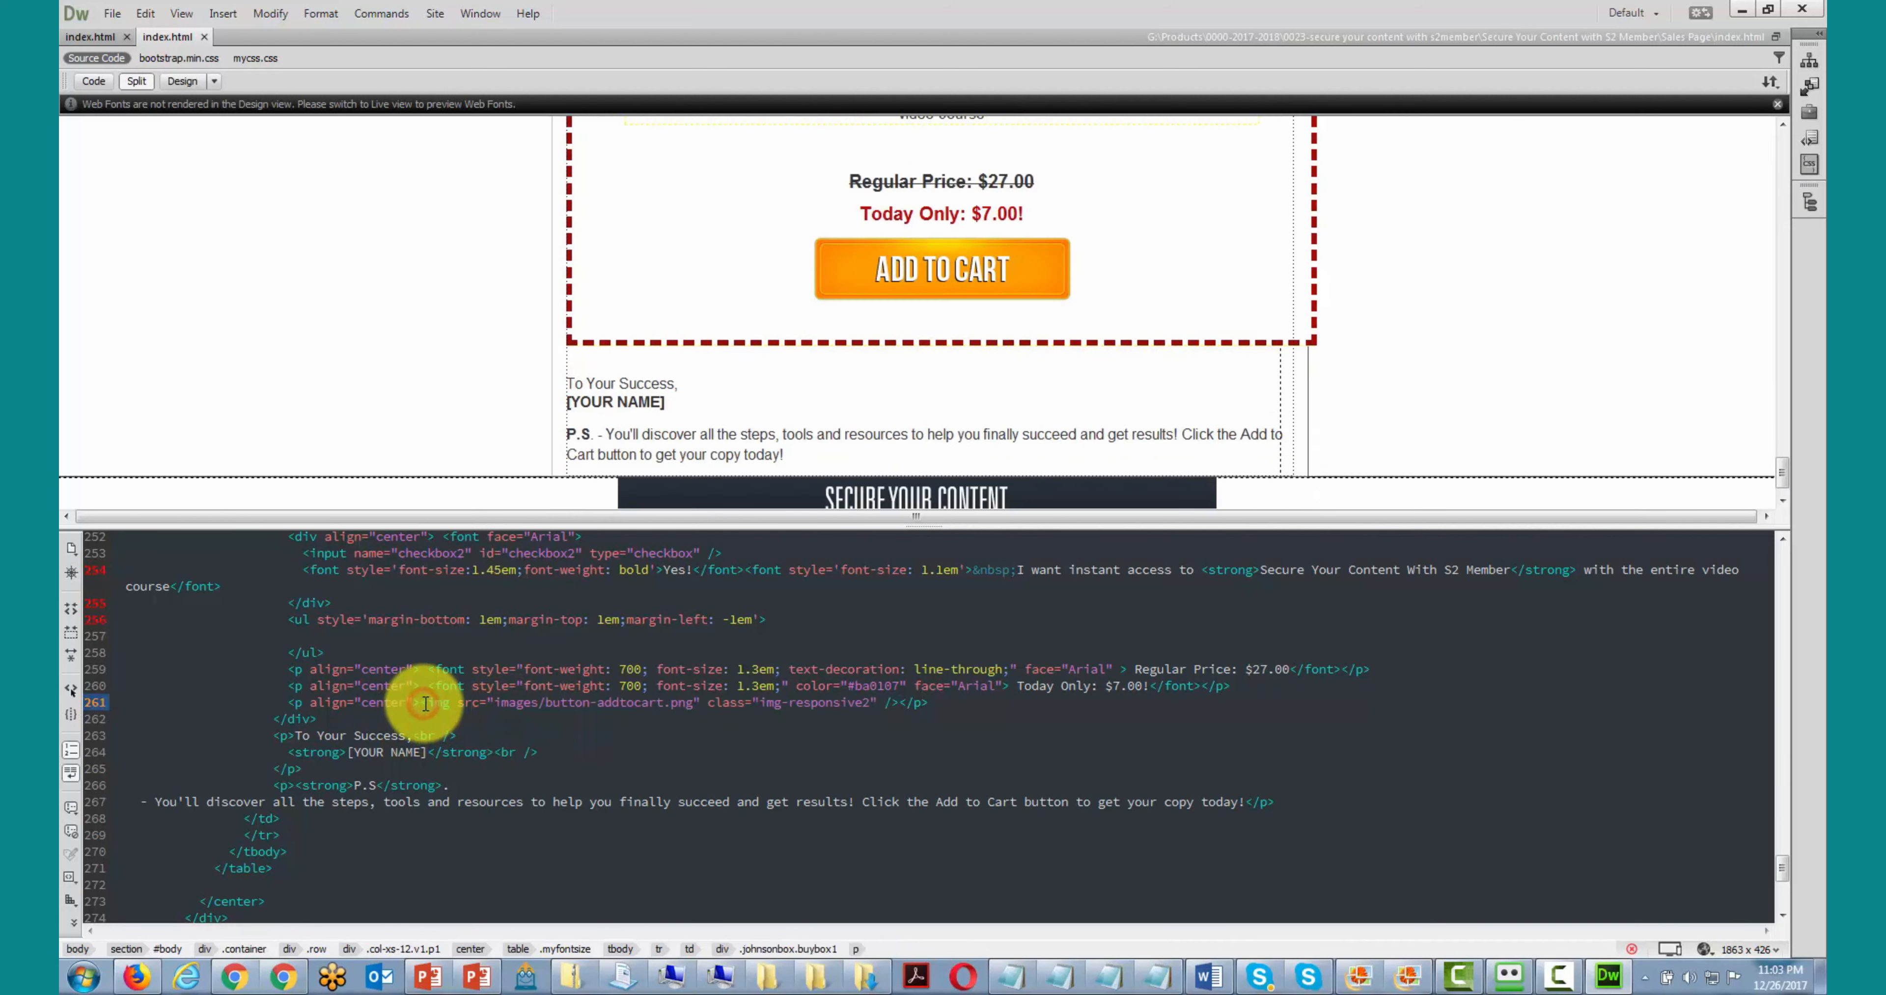
drag(425, 703, 899, 704)
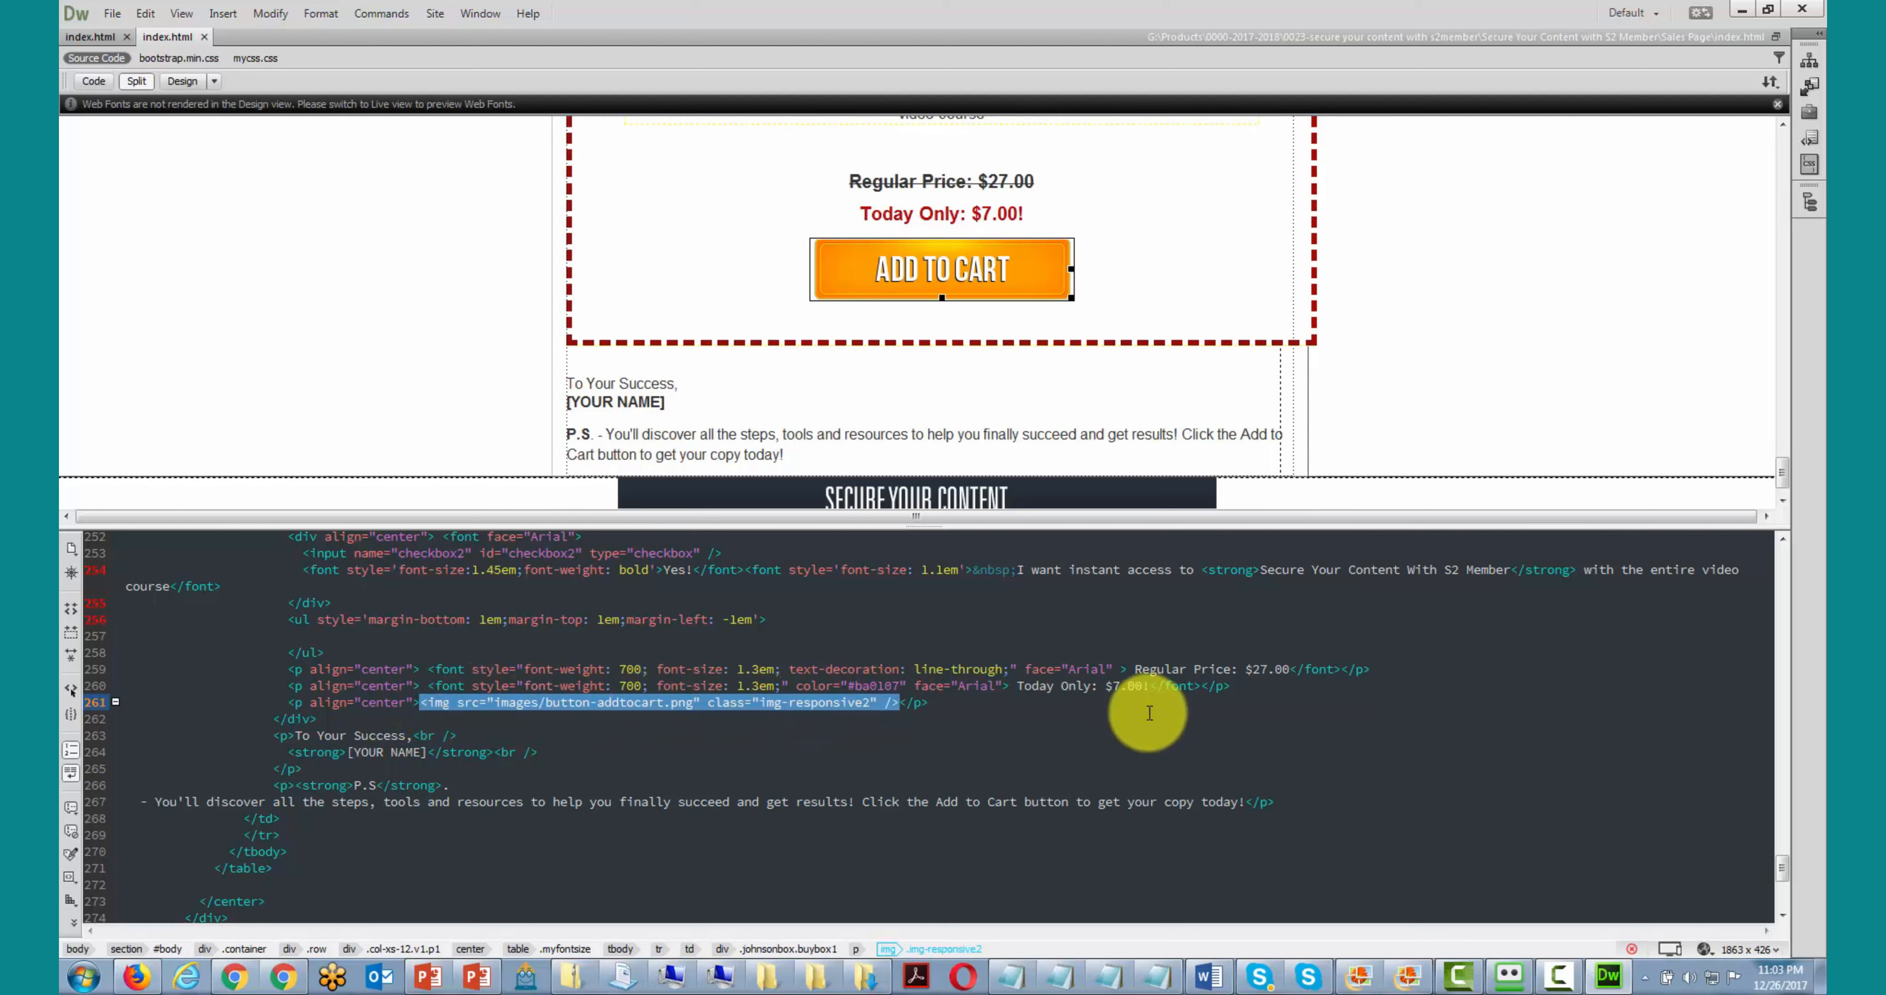
key(ctrl+v)
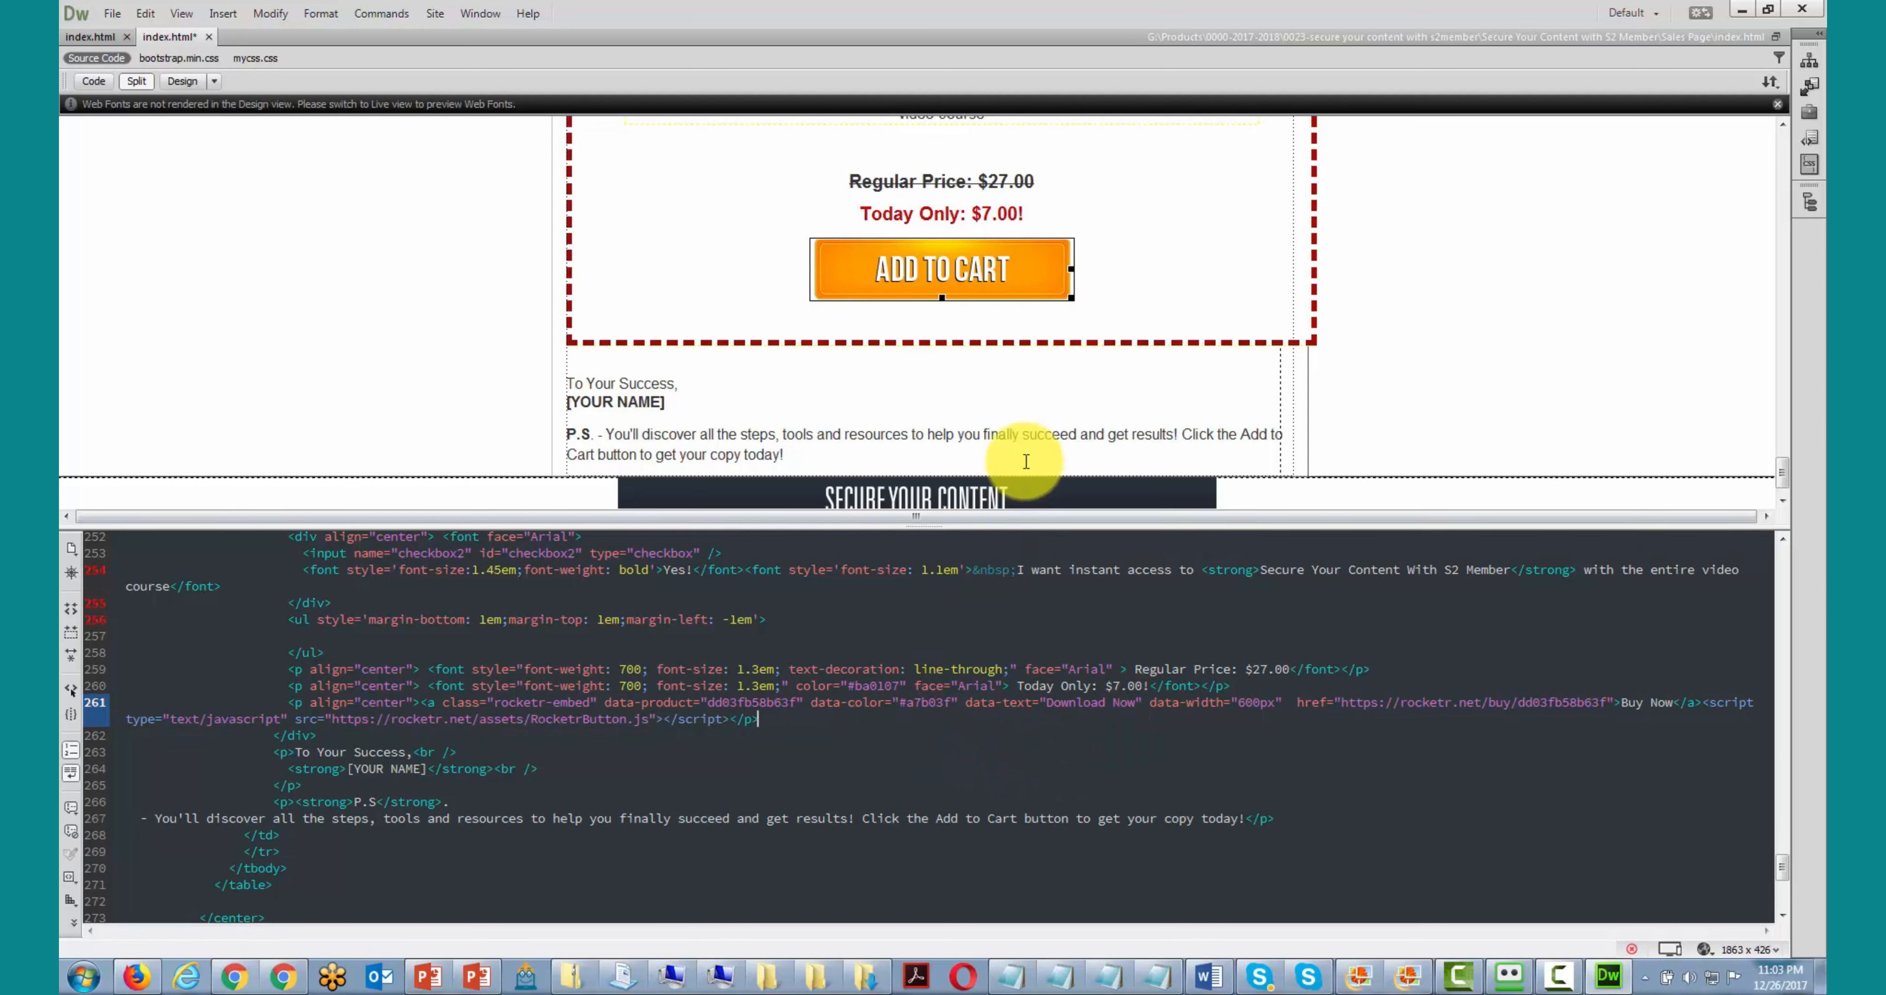
click(1103, 259)
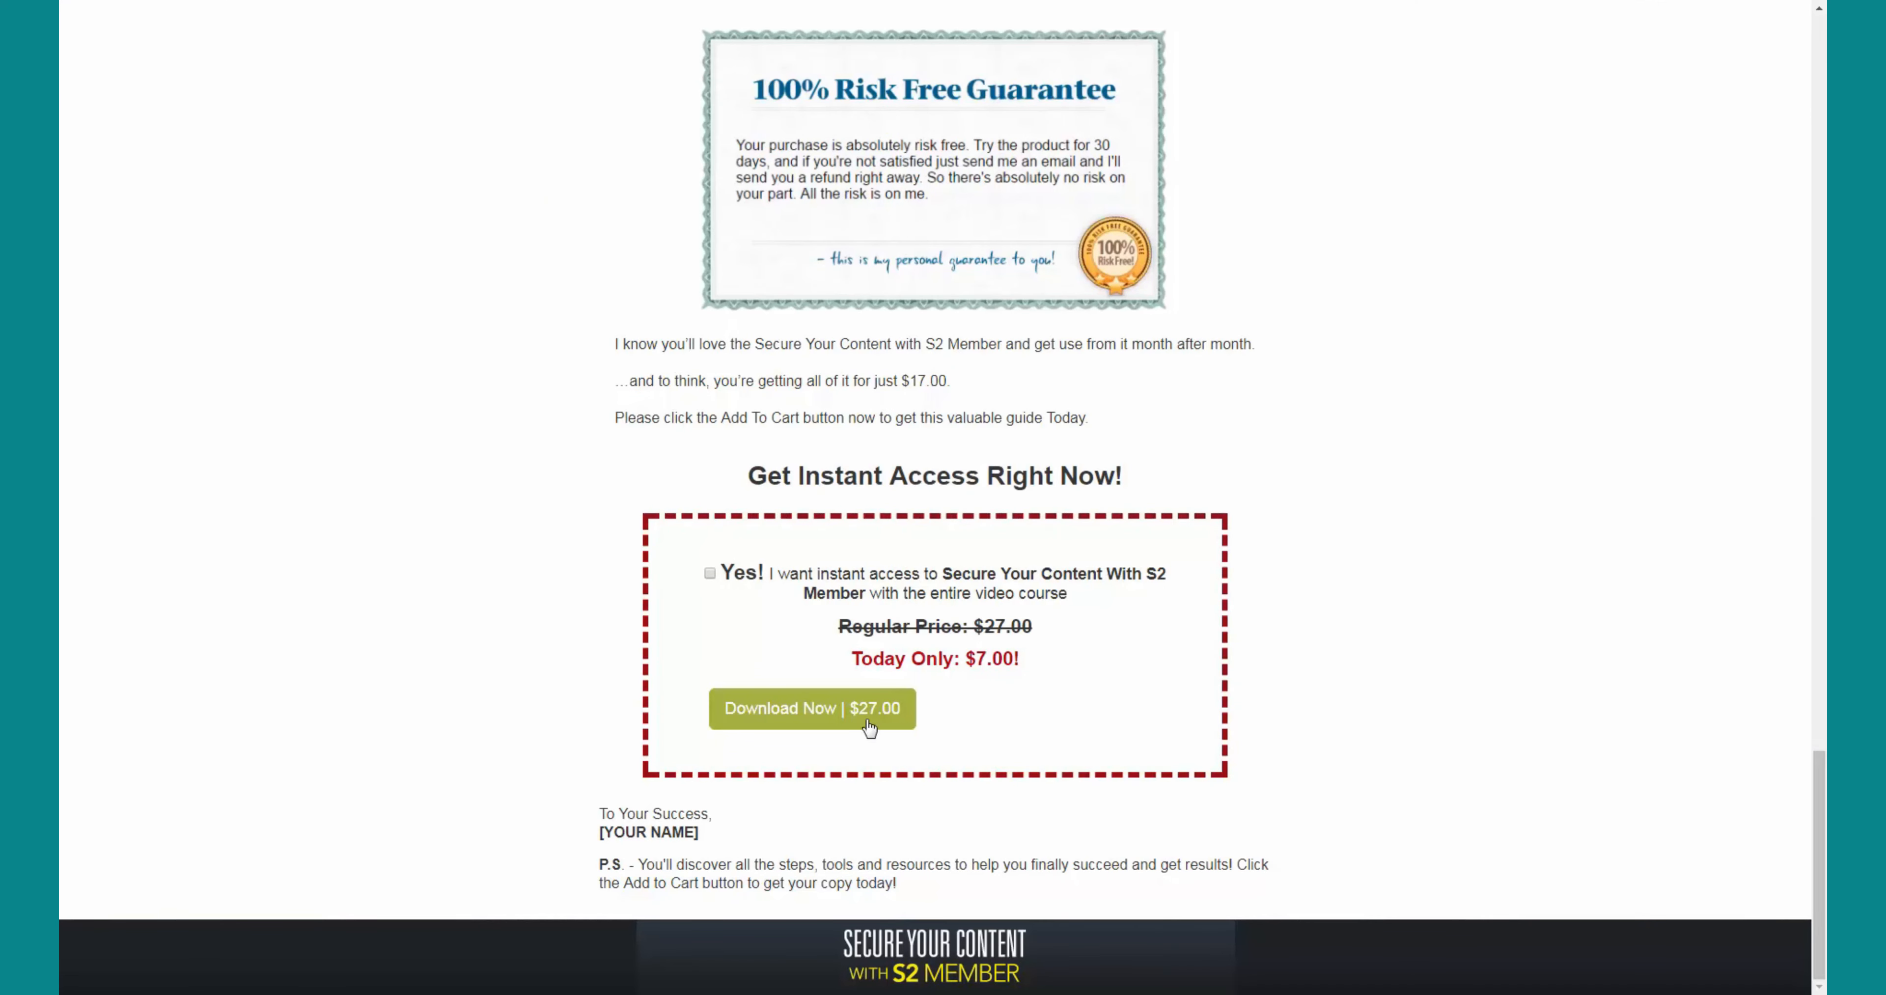
- Open the Rocketr popup from Download Now | $27.00 and continue with Buy Now to the payment options
click(803, 709)
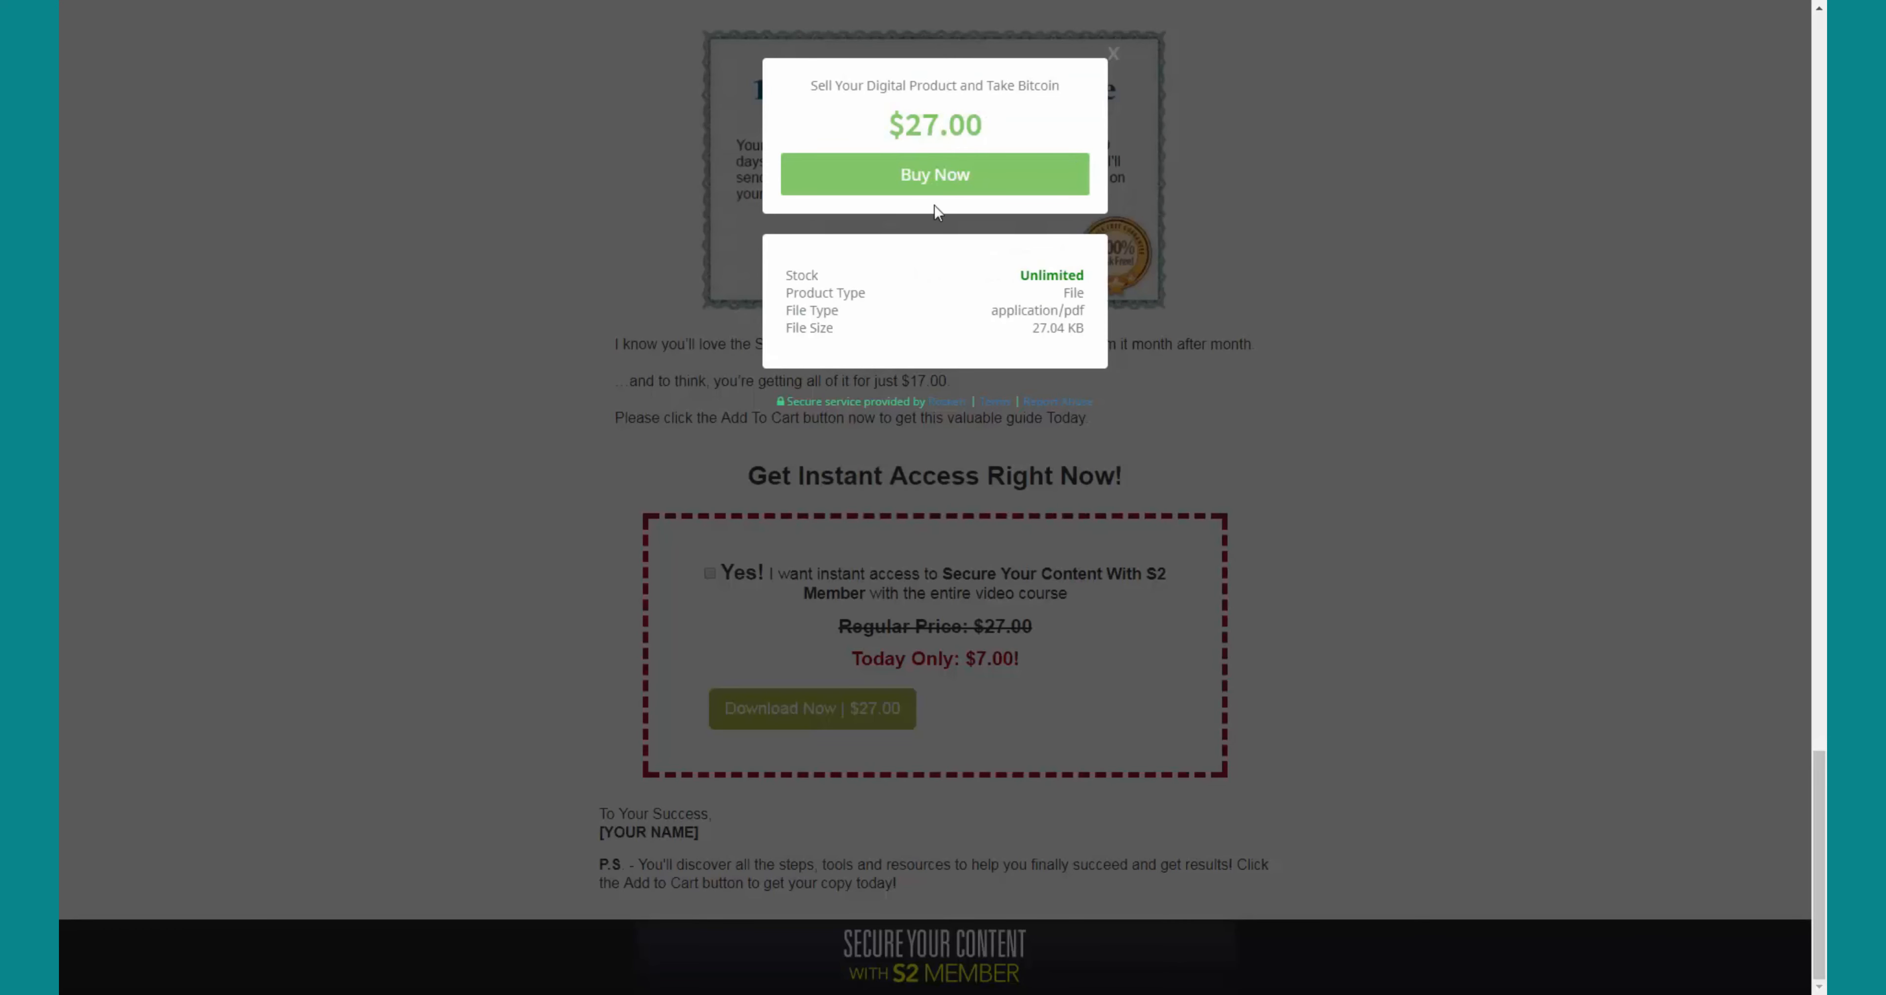
click(937, 185)
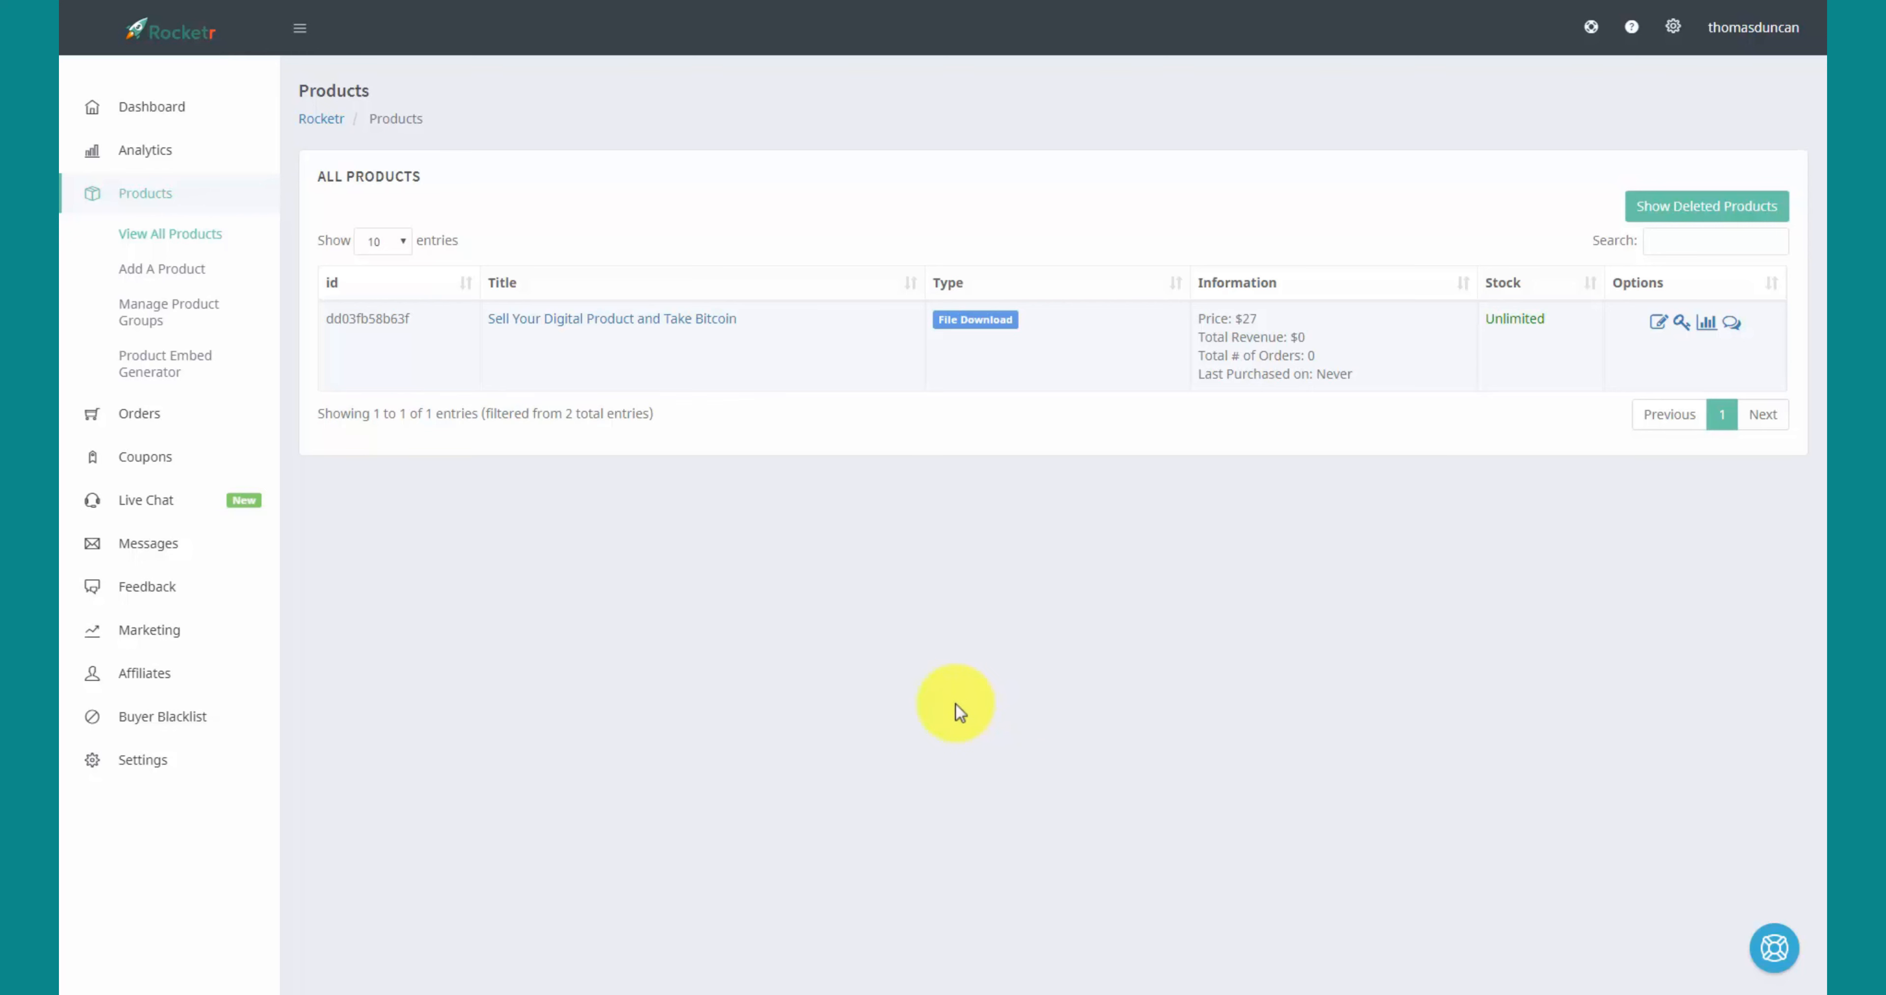
- From All Products, copy the link address of the Sell Your Digital Product and Take Bitcoin title
click(157, 227)
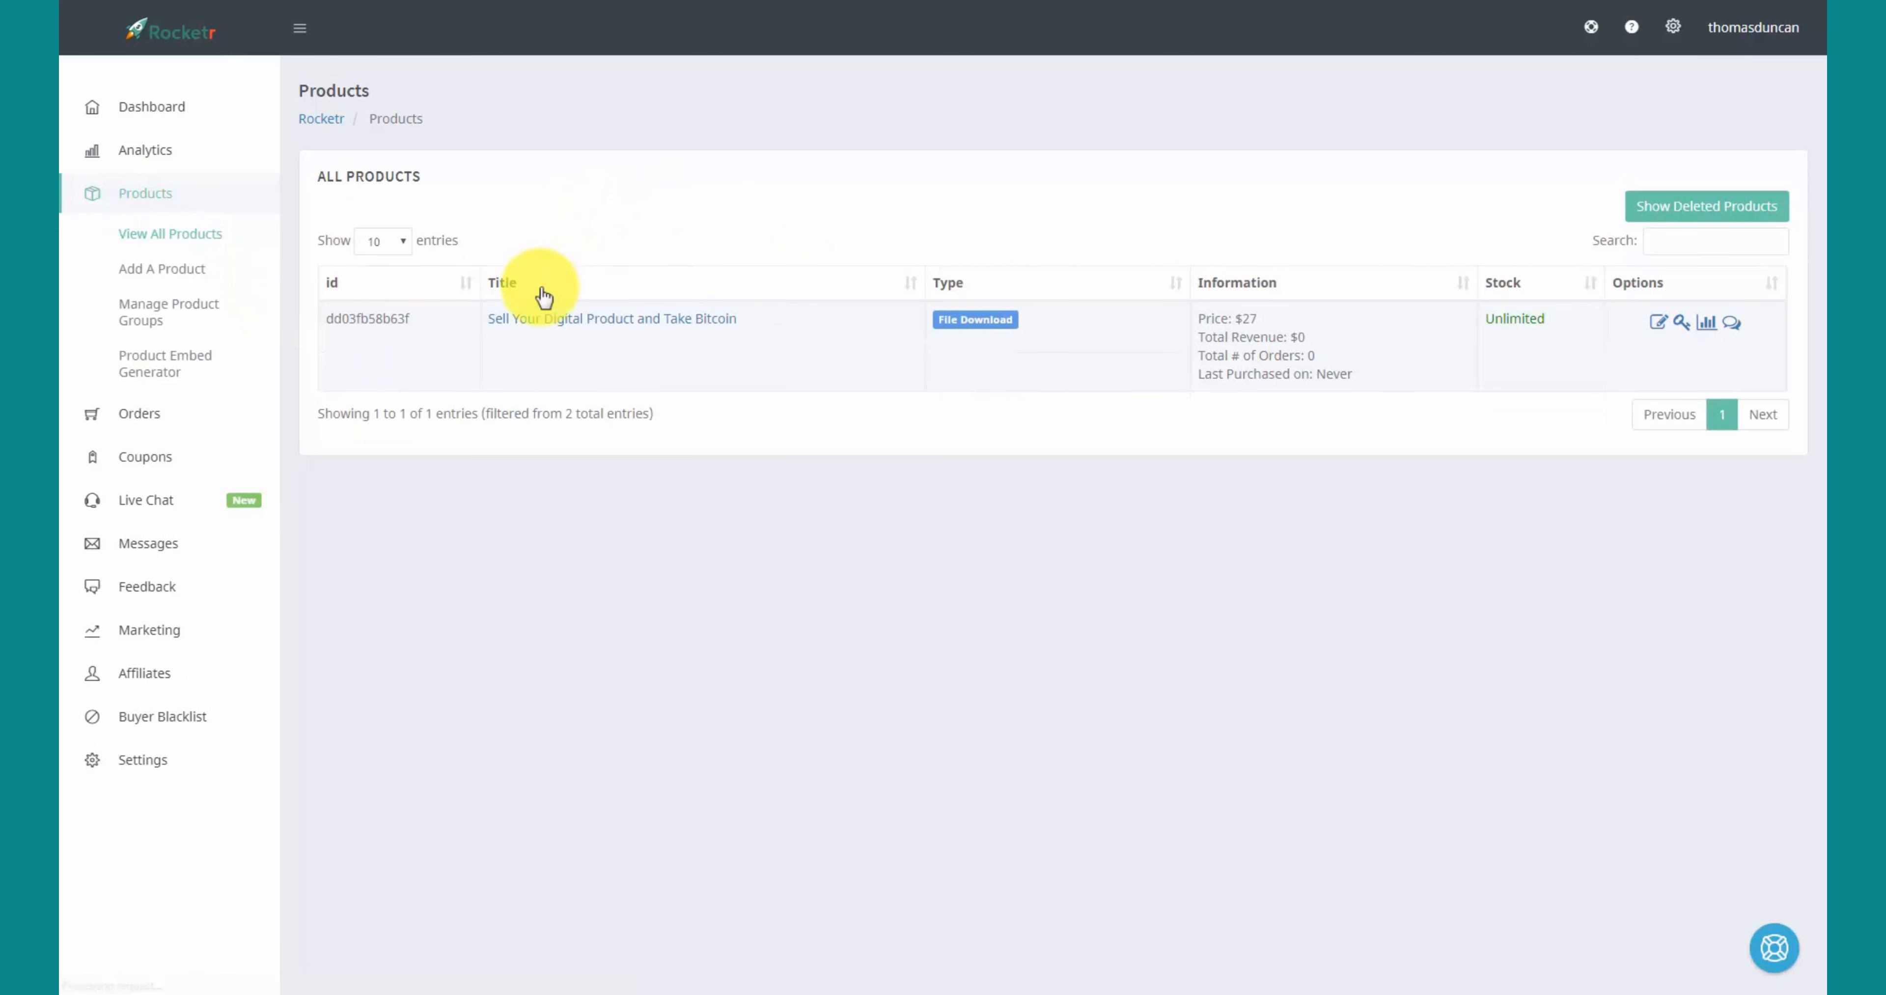
right_click(570, 325)
click(628, 331)
right_click(628, 331)
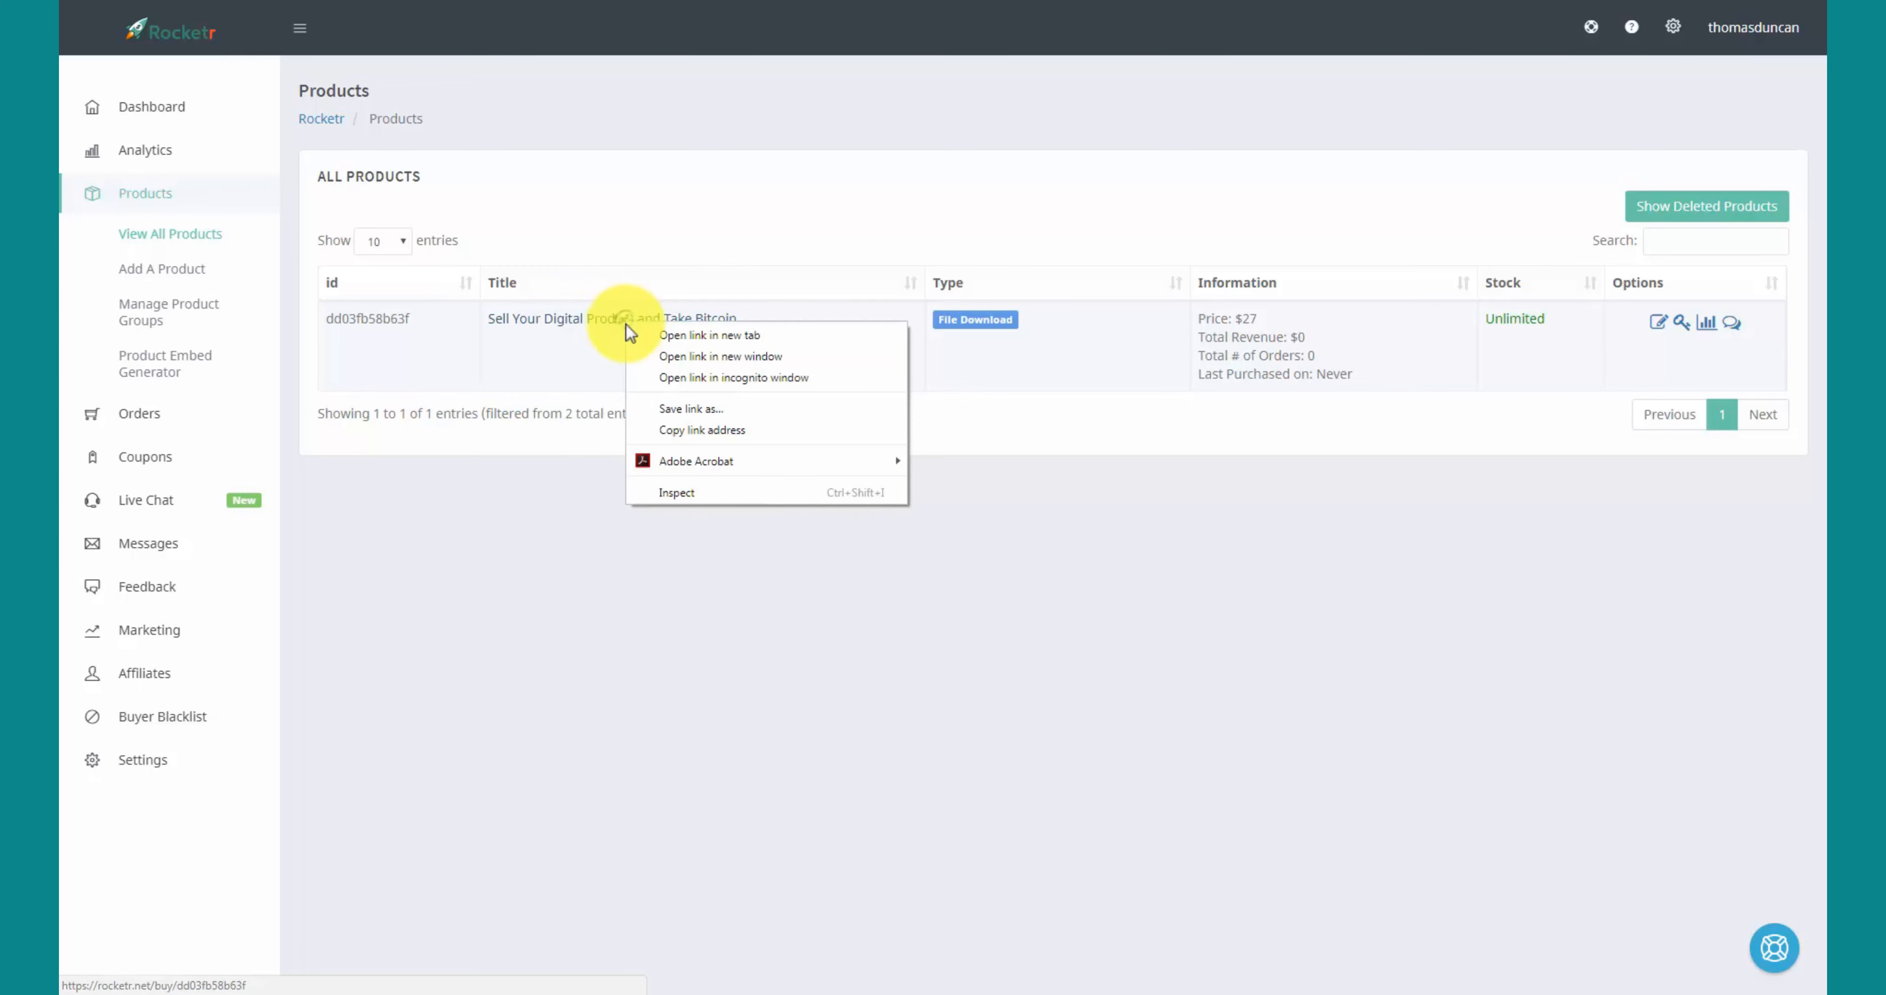
click(678, 426)
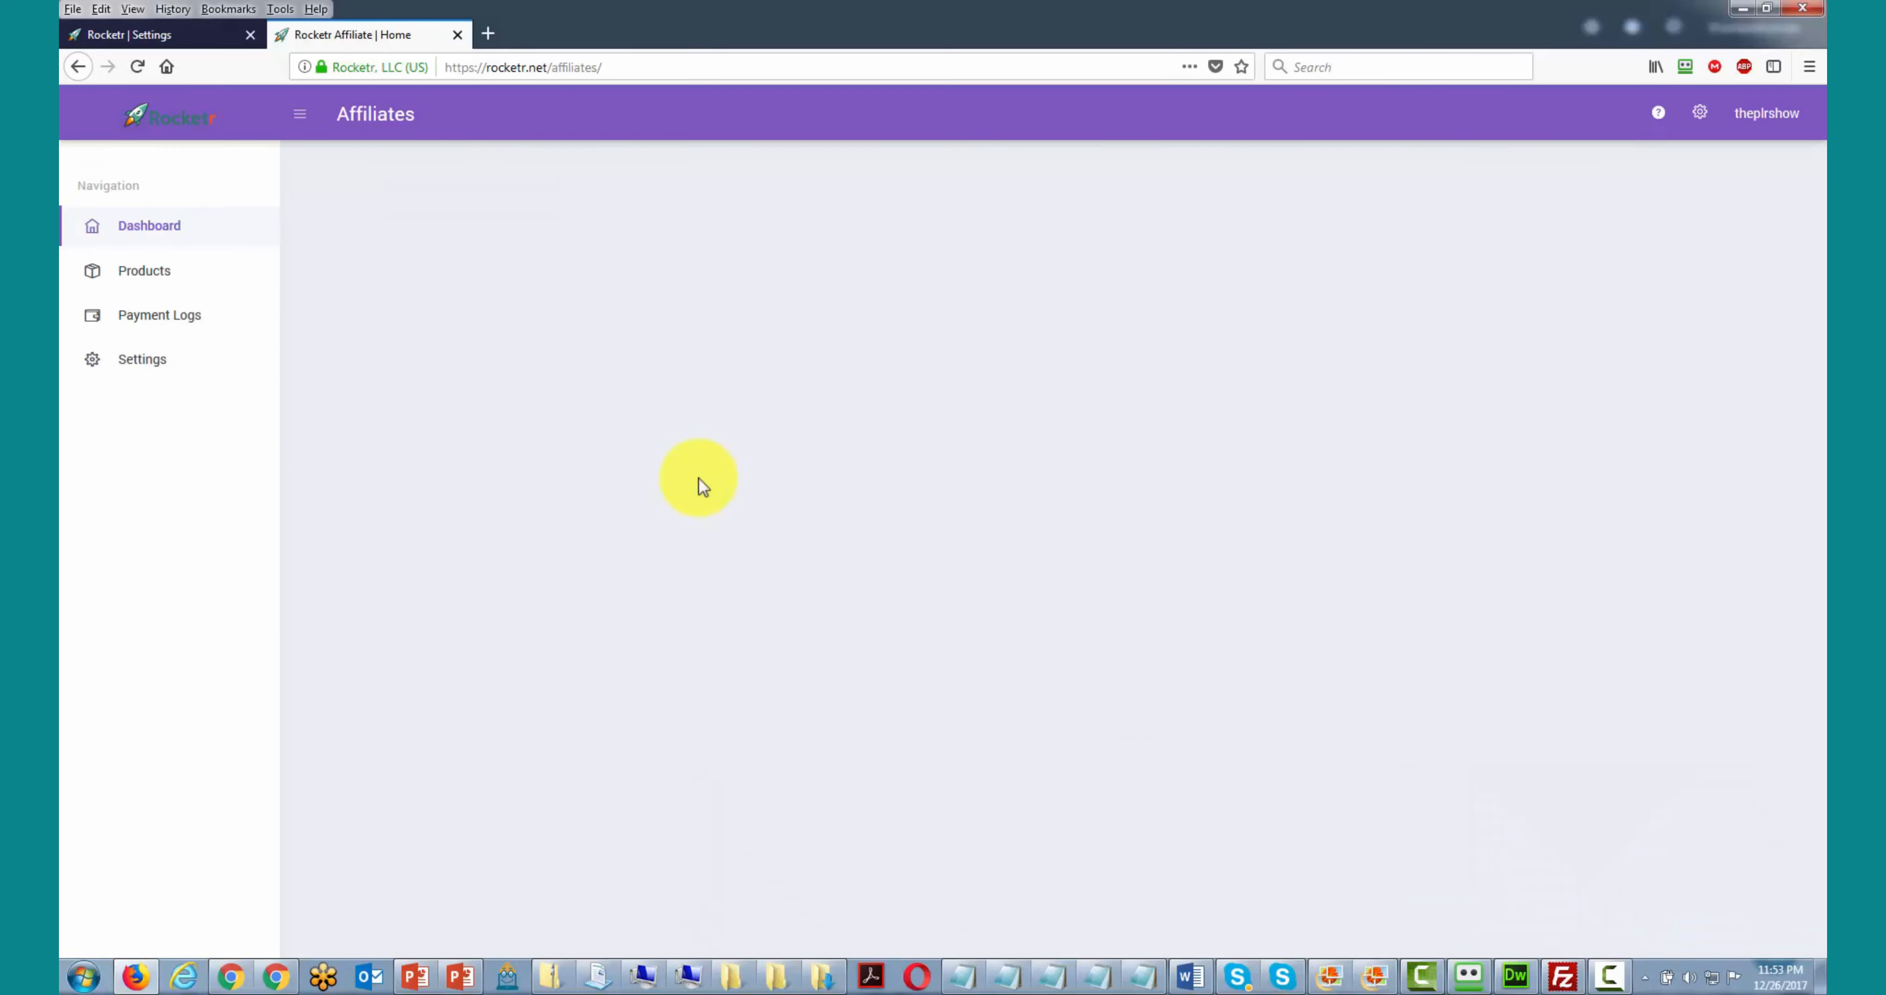
- On the affiliate Products page, paste the buy link into Product ID and register as an affiliate
click(156, 282)
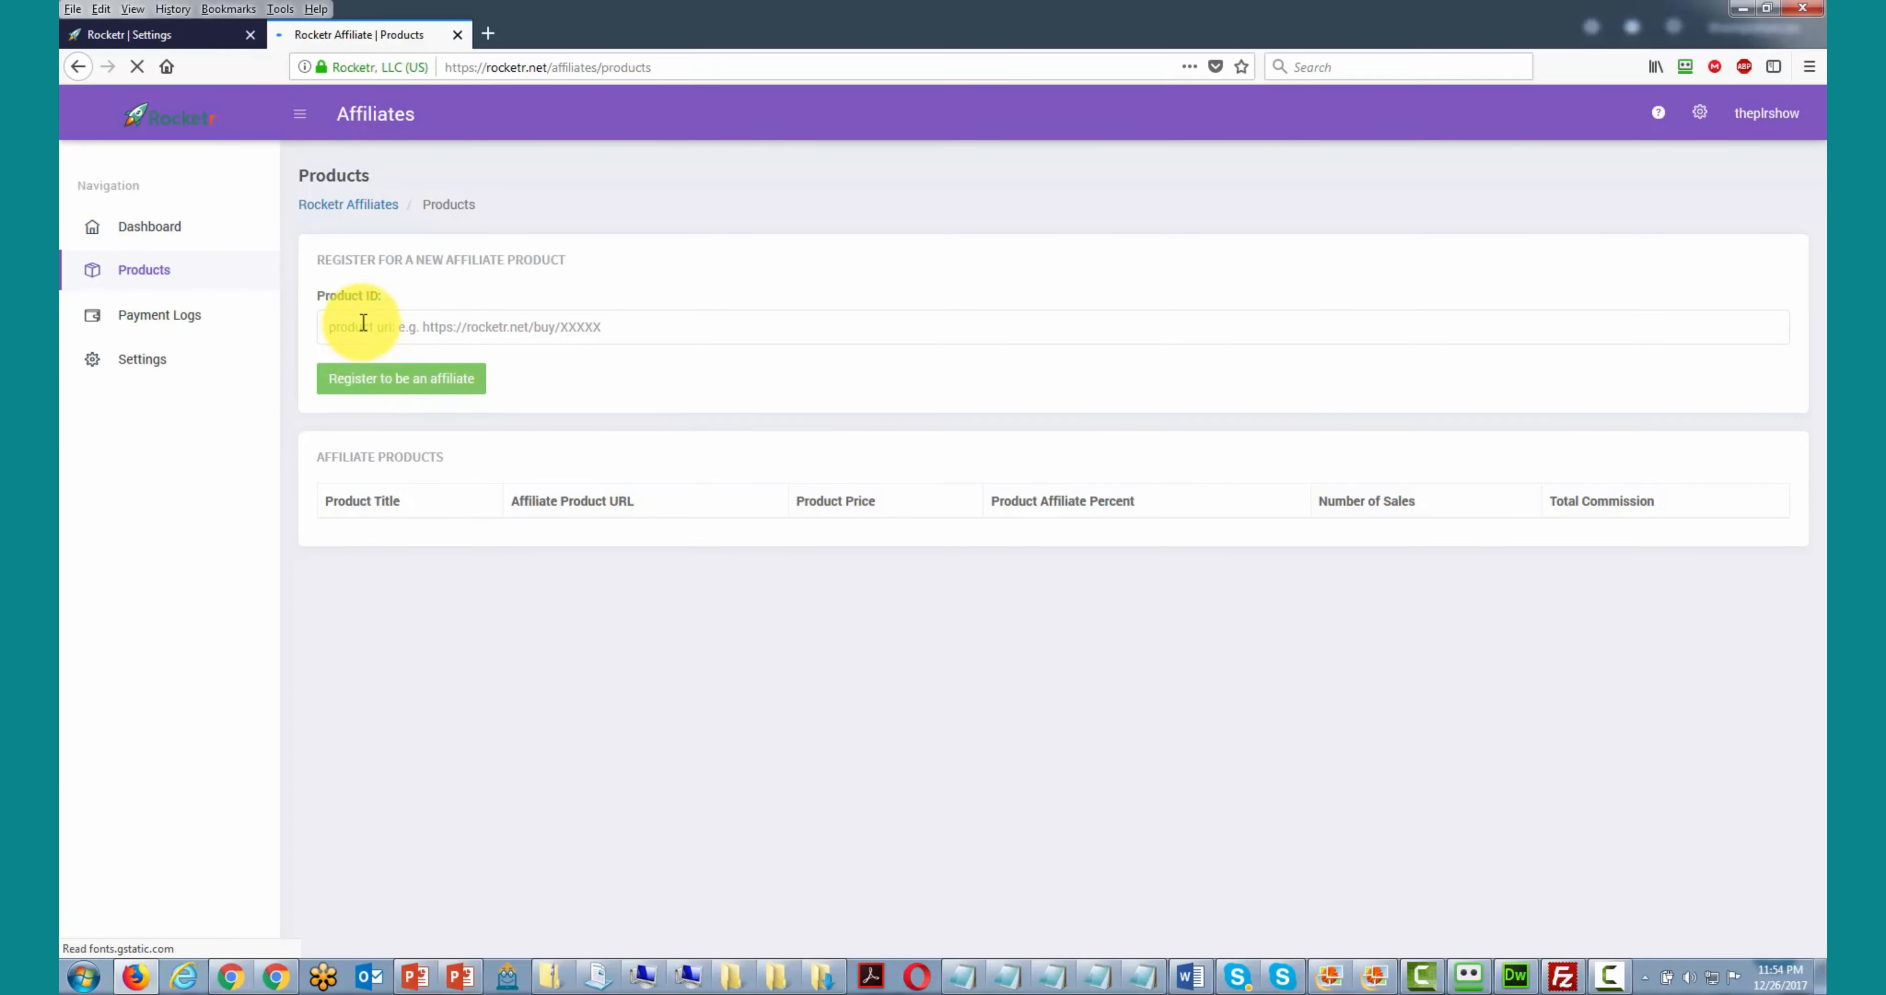
click(361, 326)
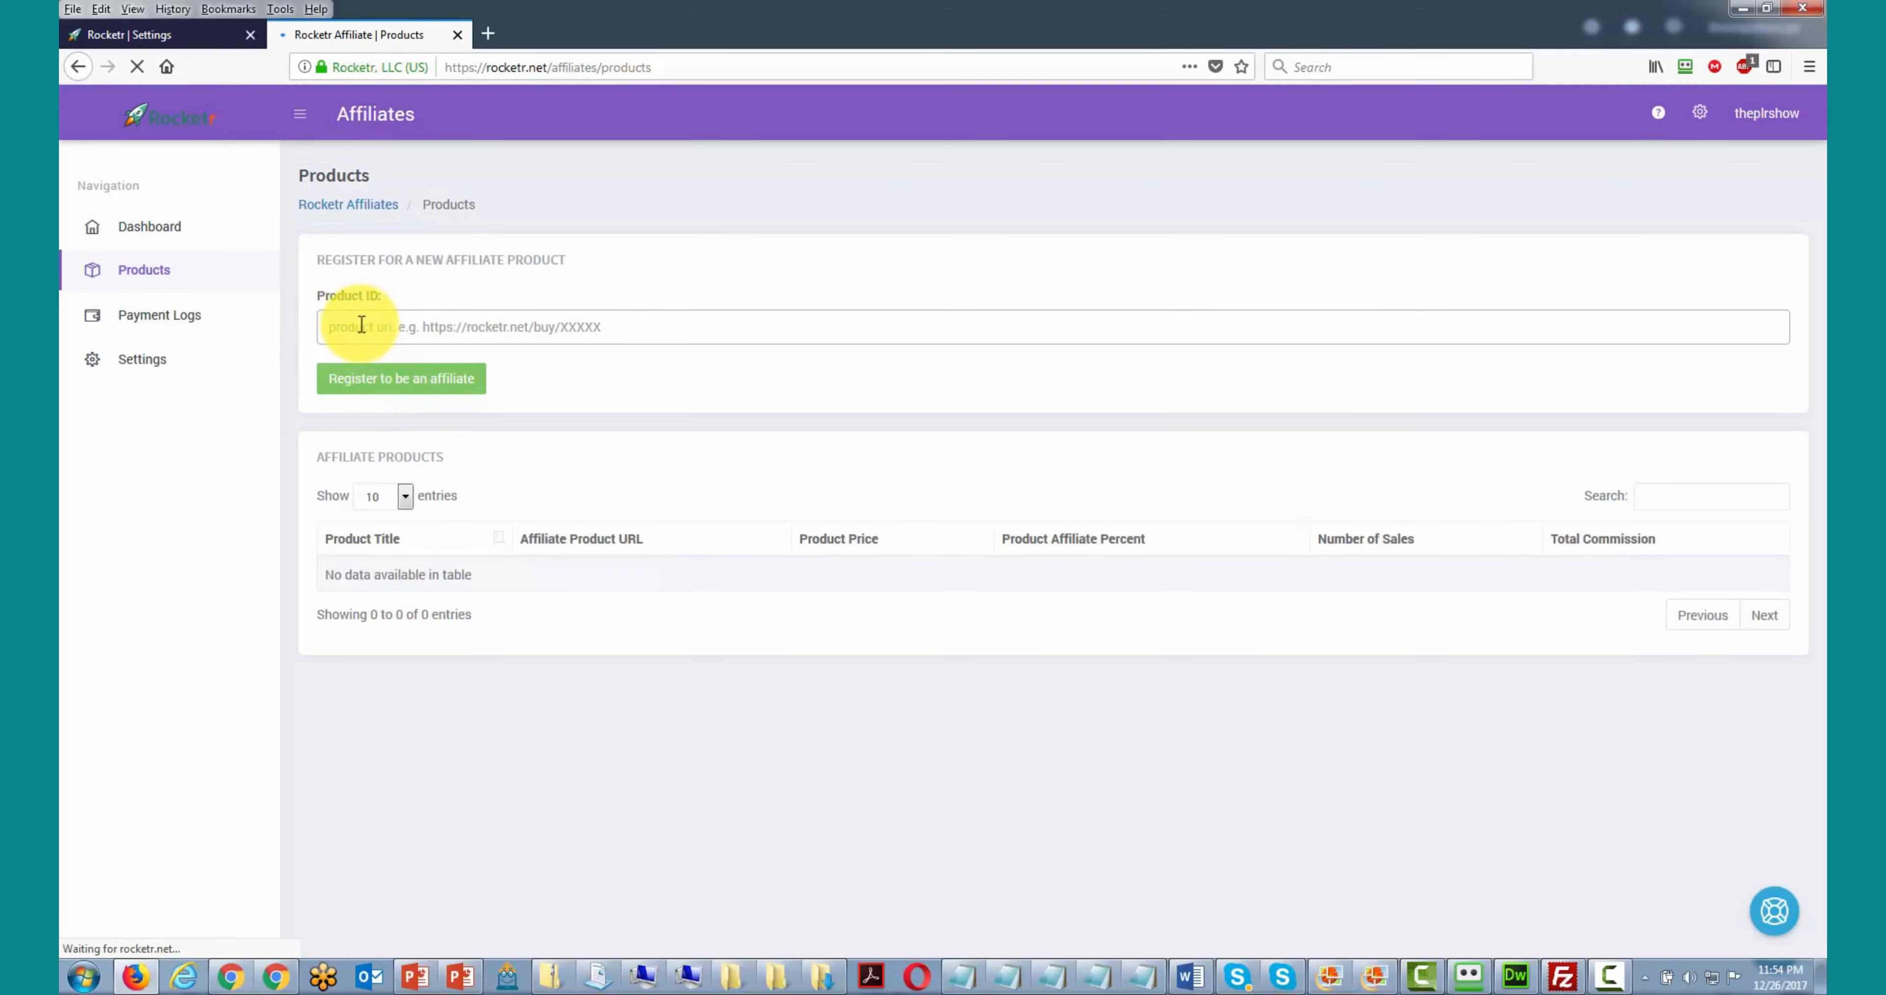
right_click(361, 326)
click(396, 400)
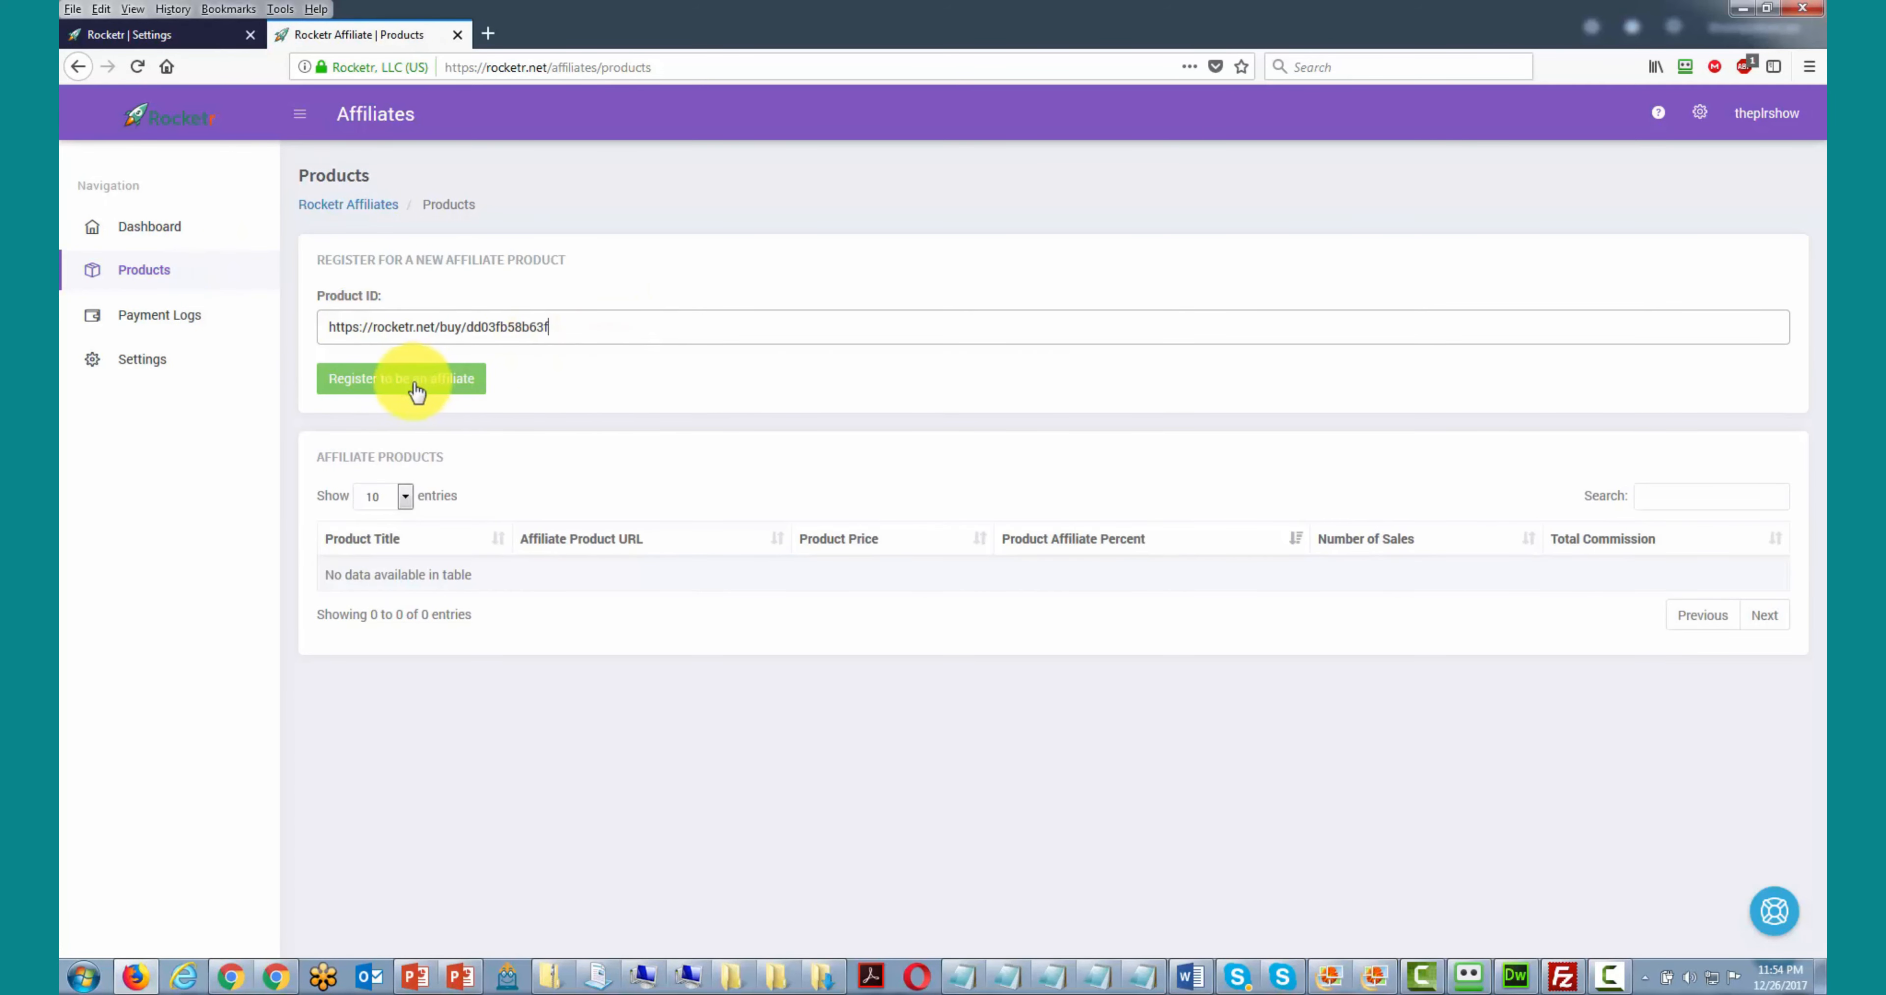
click(396, 386)
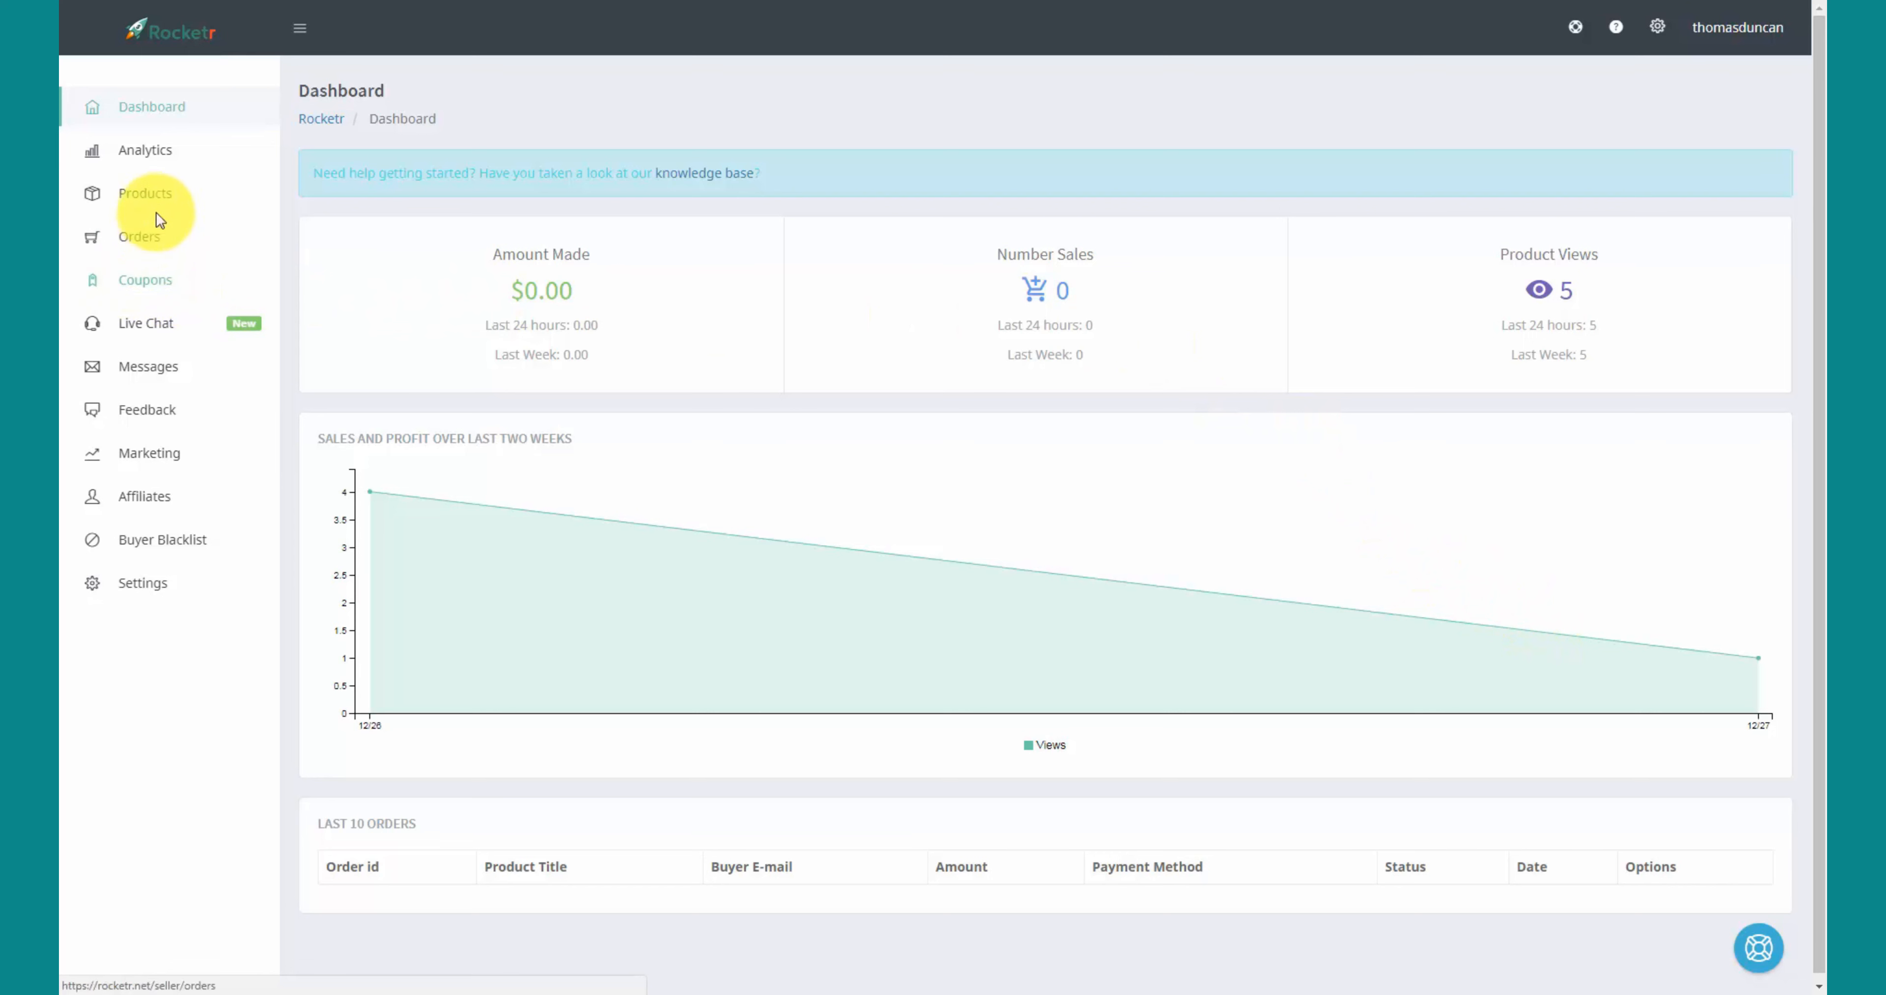
- Start a new coupon limited to Sell Your Digital Product and Take Bitcoin and to Bitcoin payments
click(147, 281)
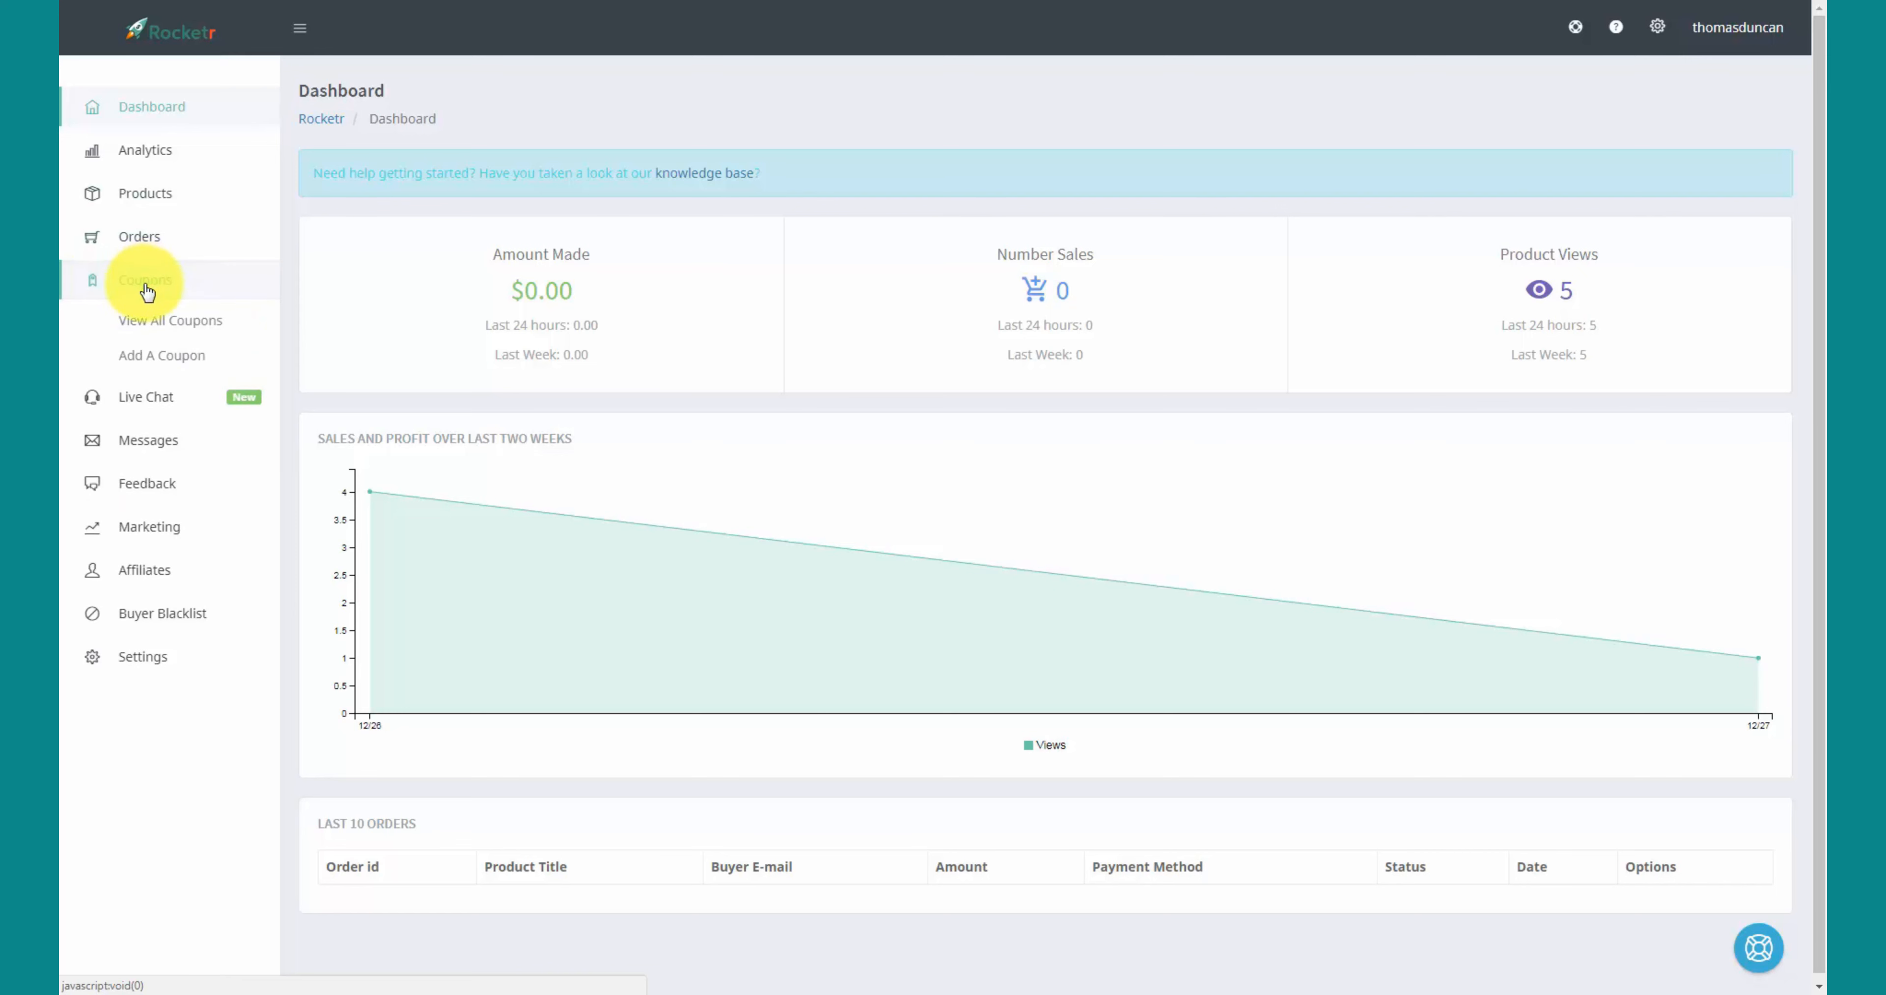
click(156, 362)
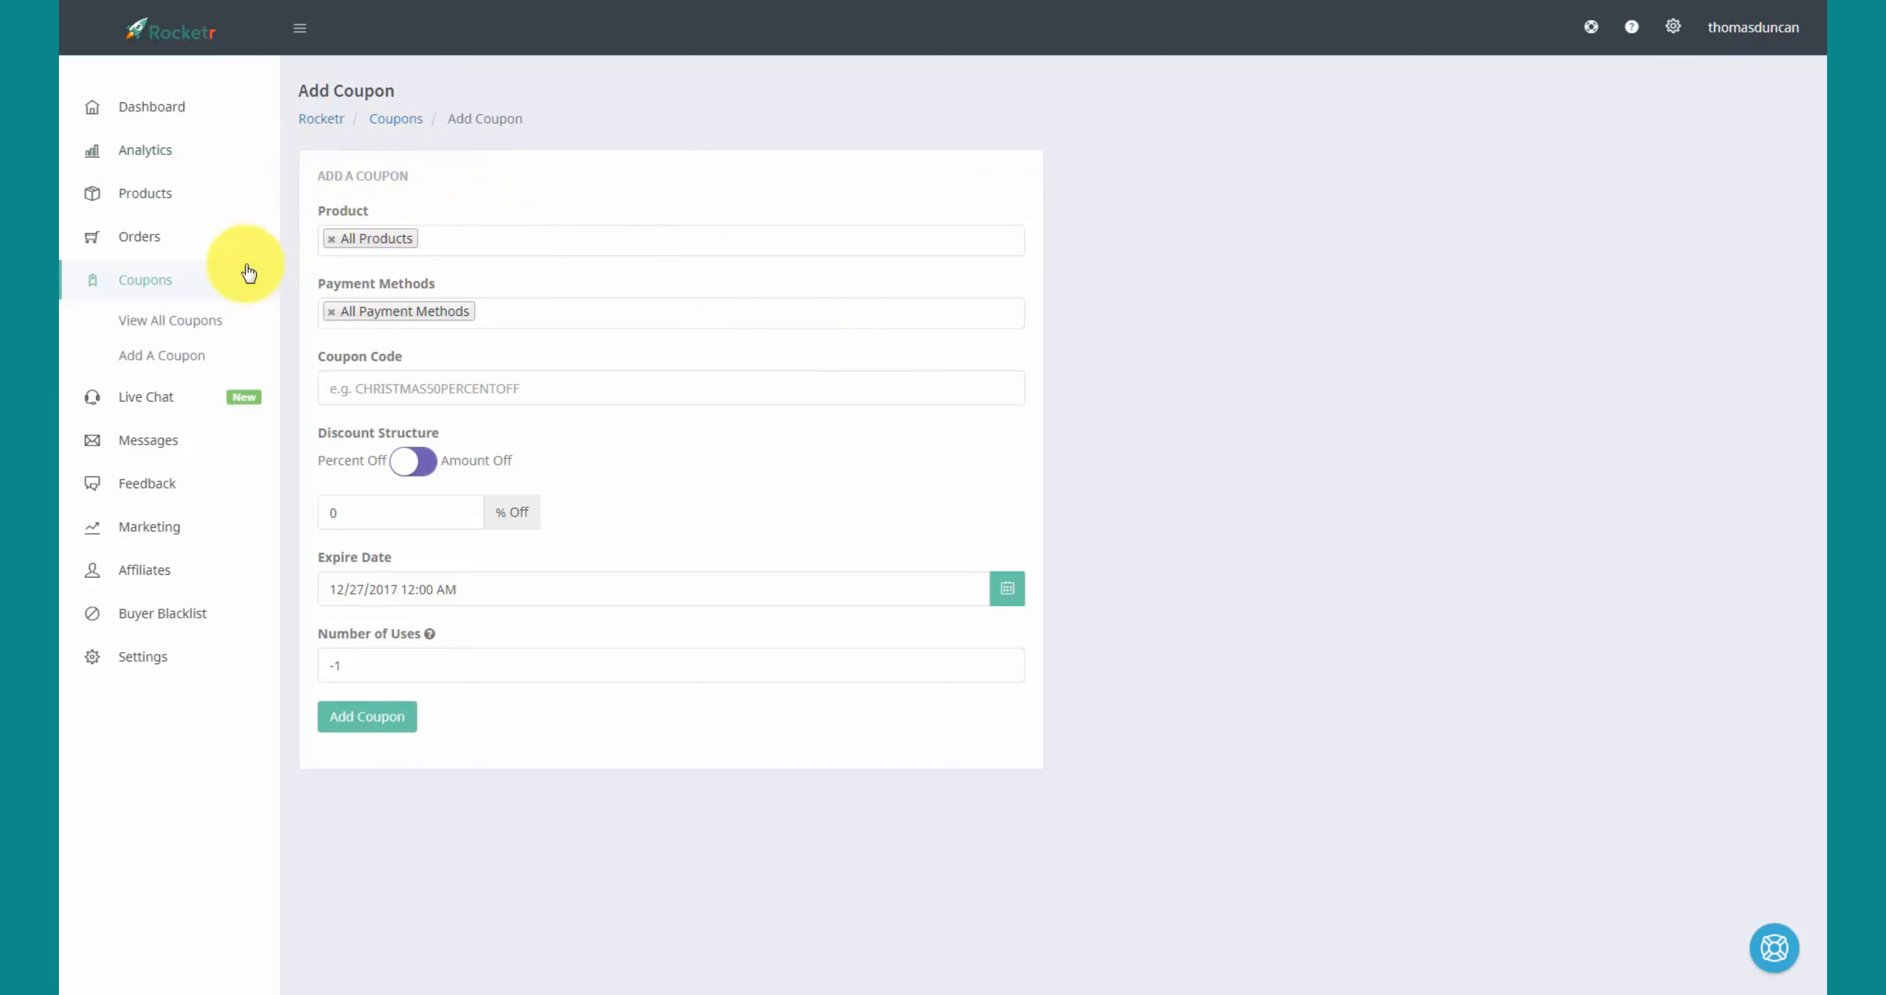
click(331, 238)
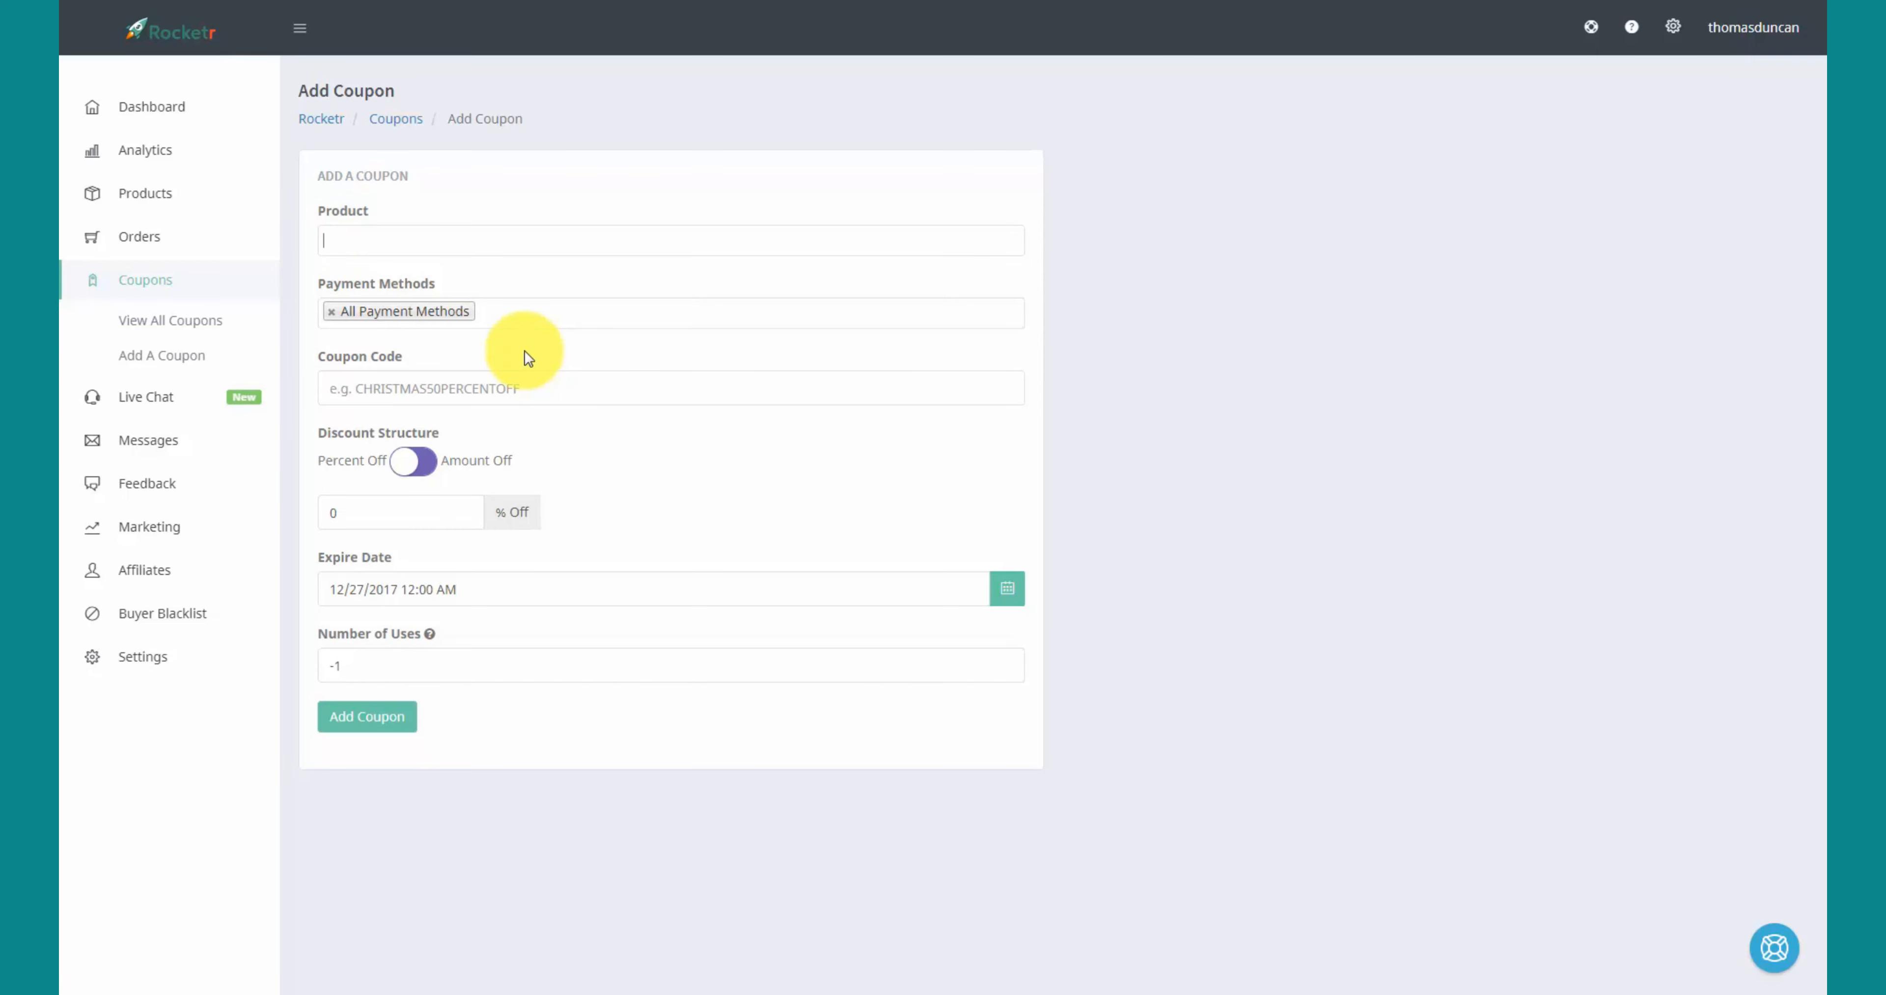
click(430, 244)
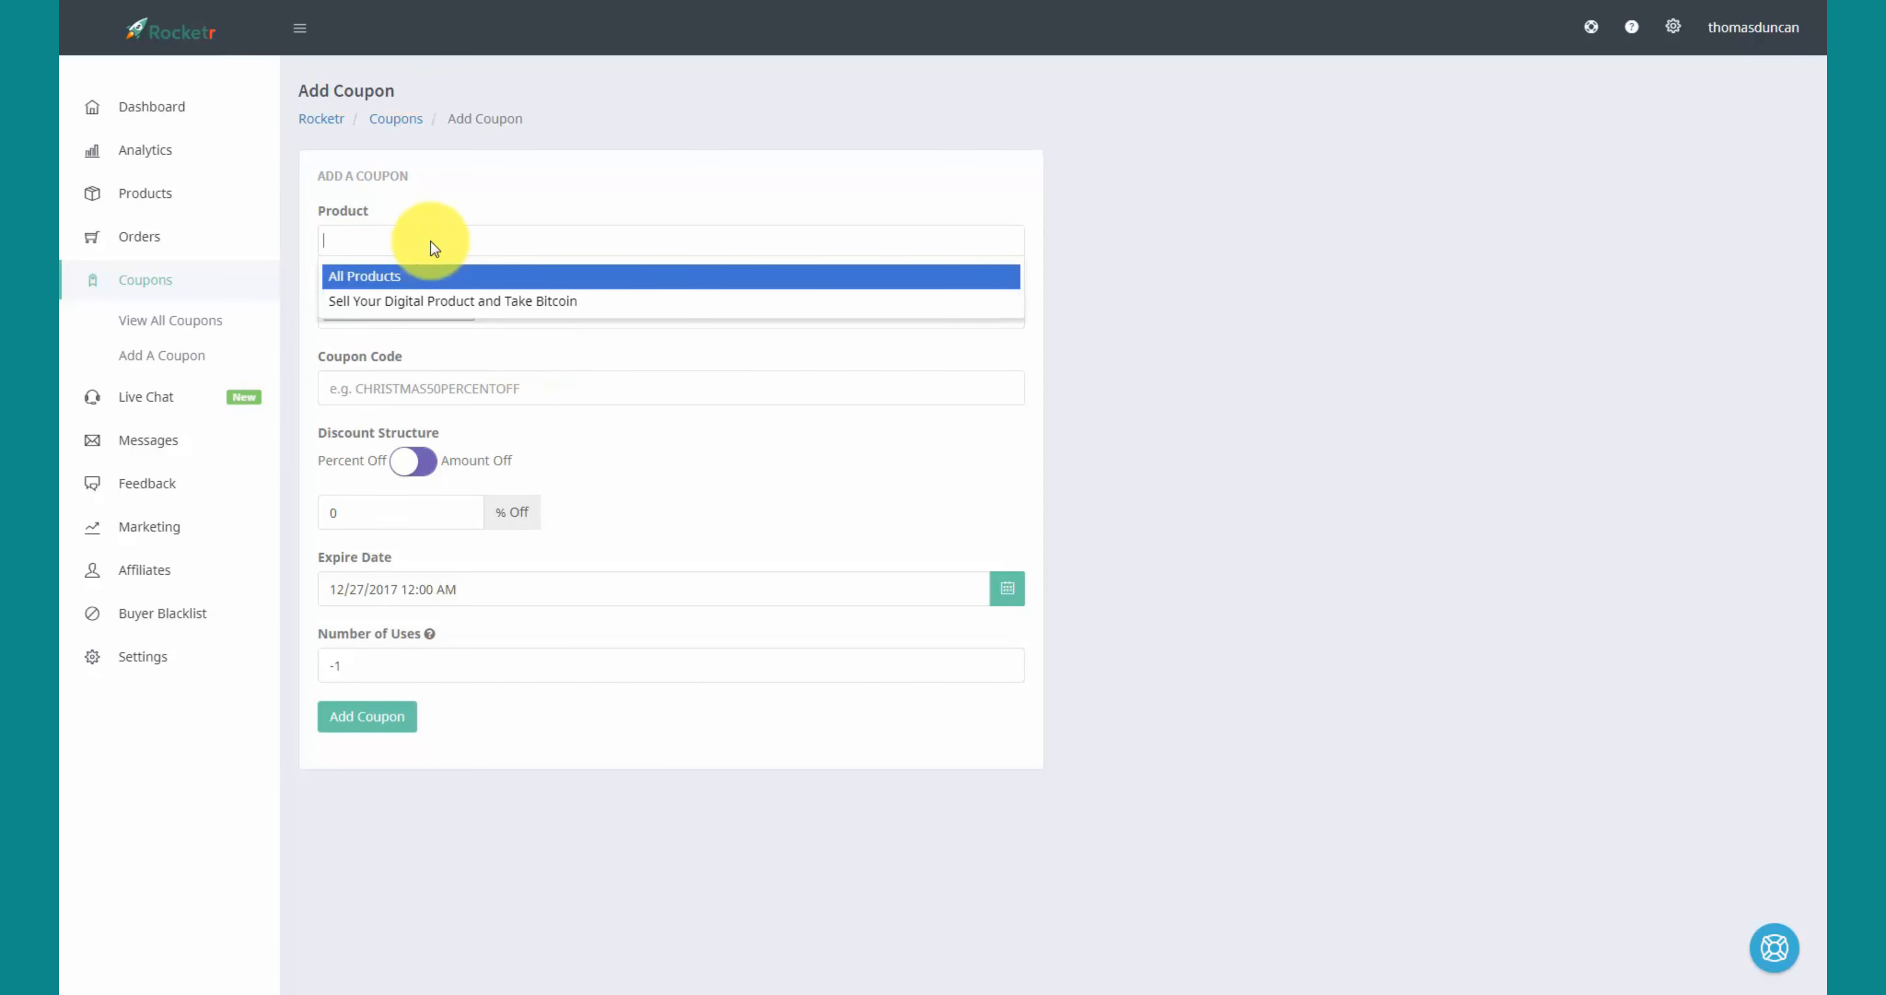
text(bi)
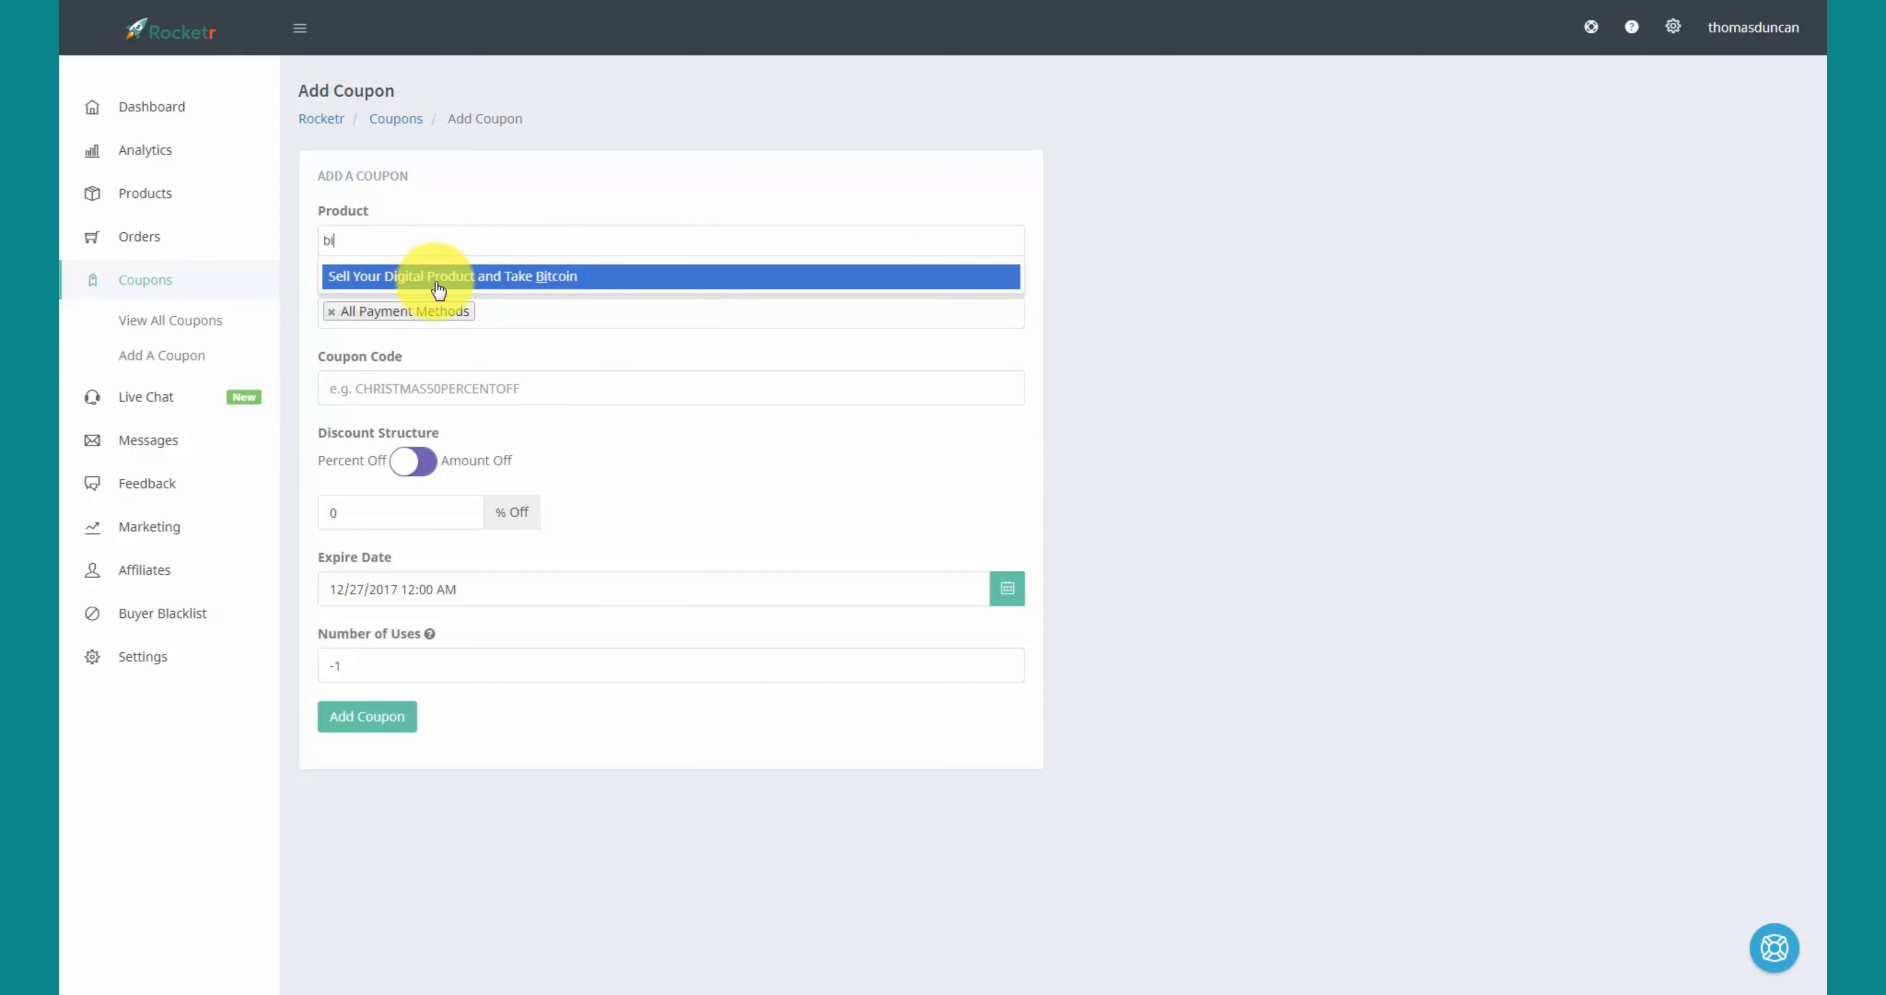
click(472, 286)
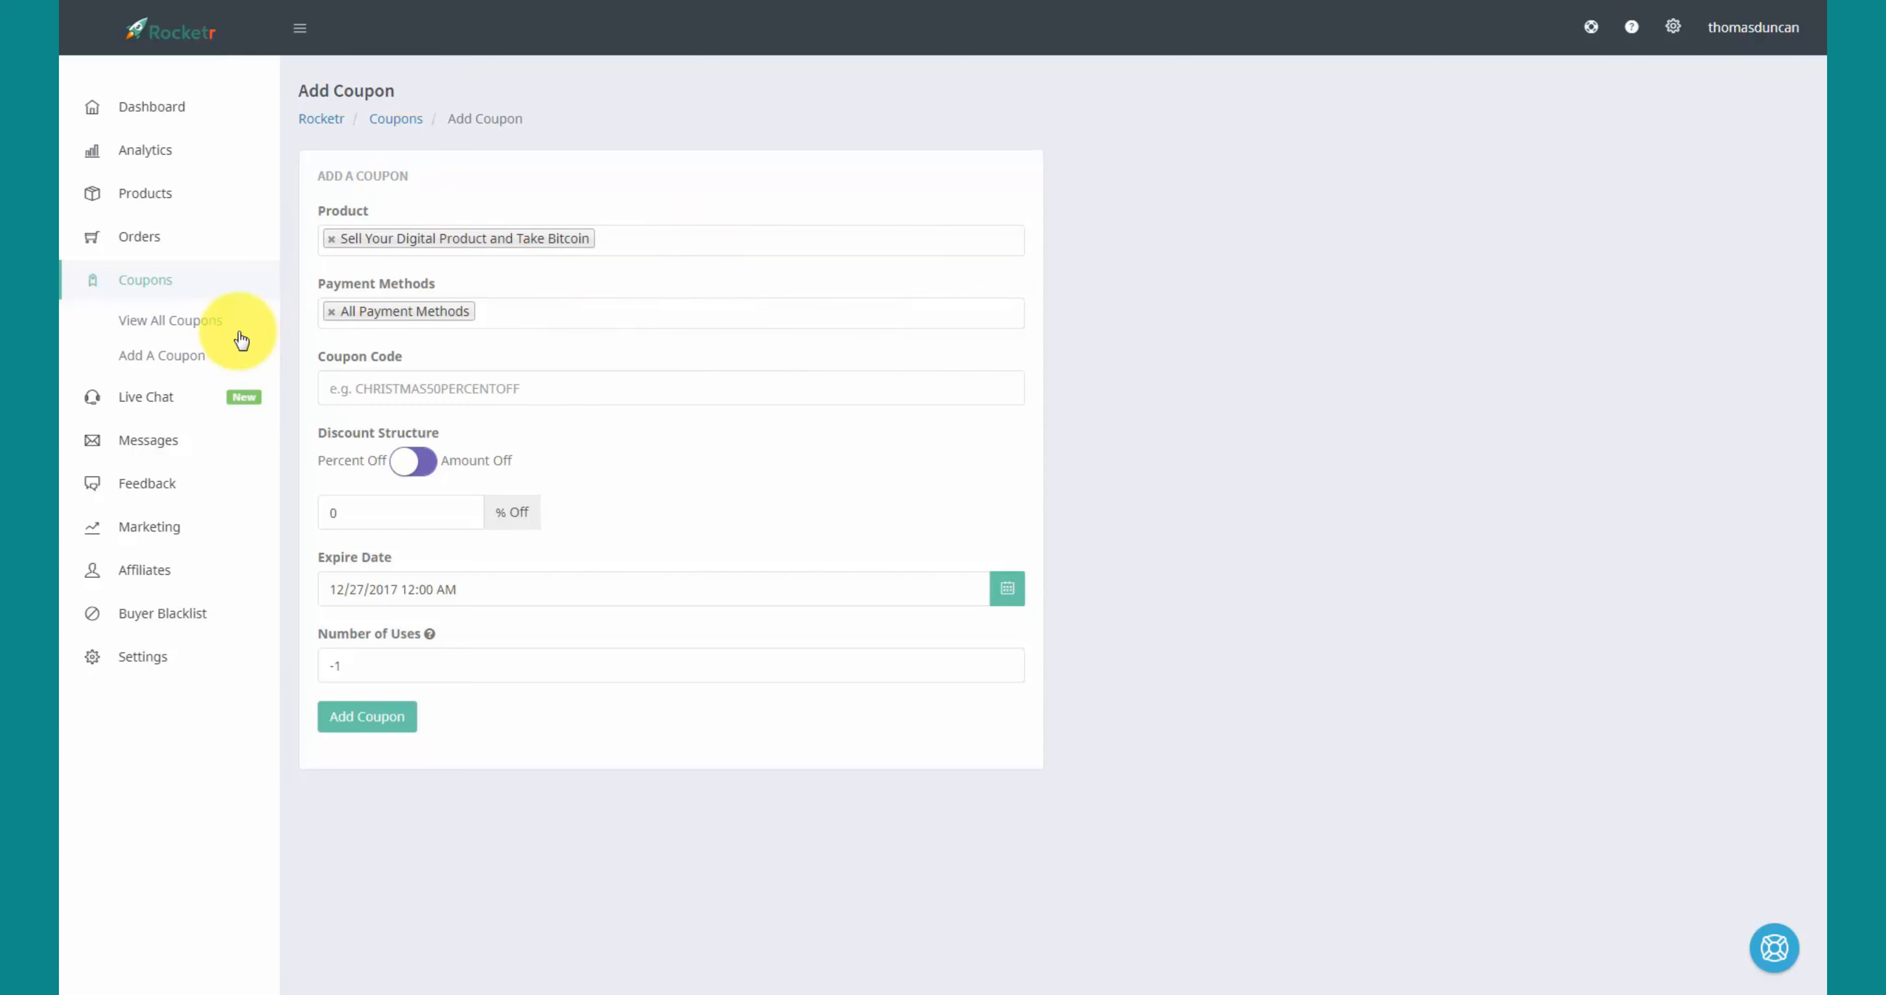
click(333, 313)
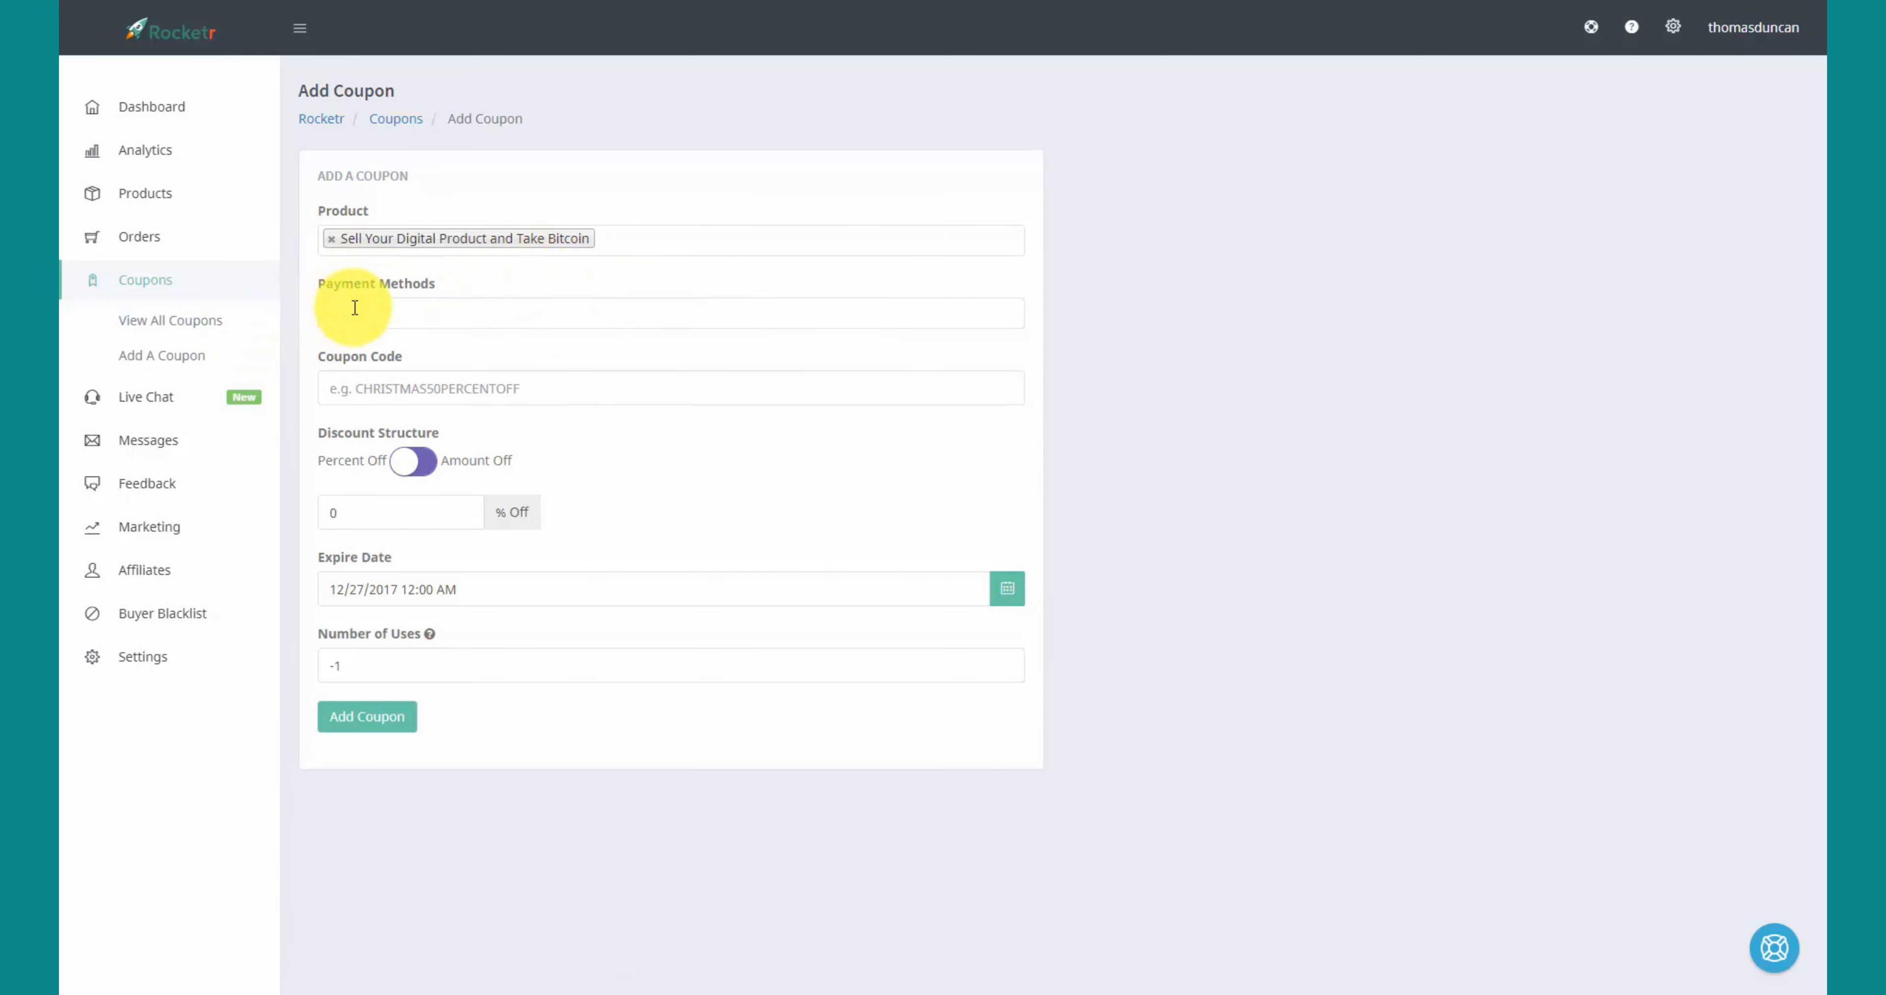
text(b)
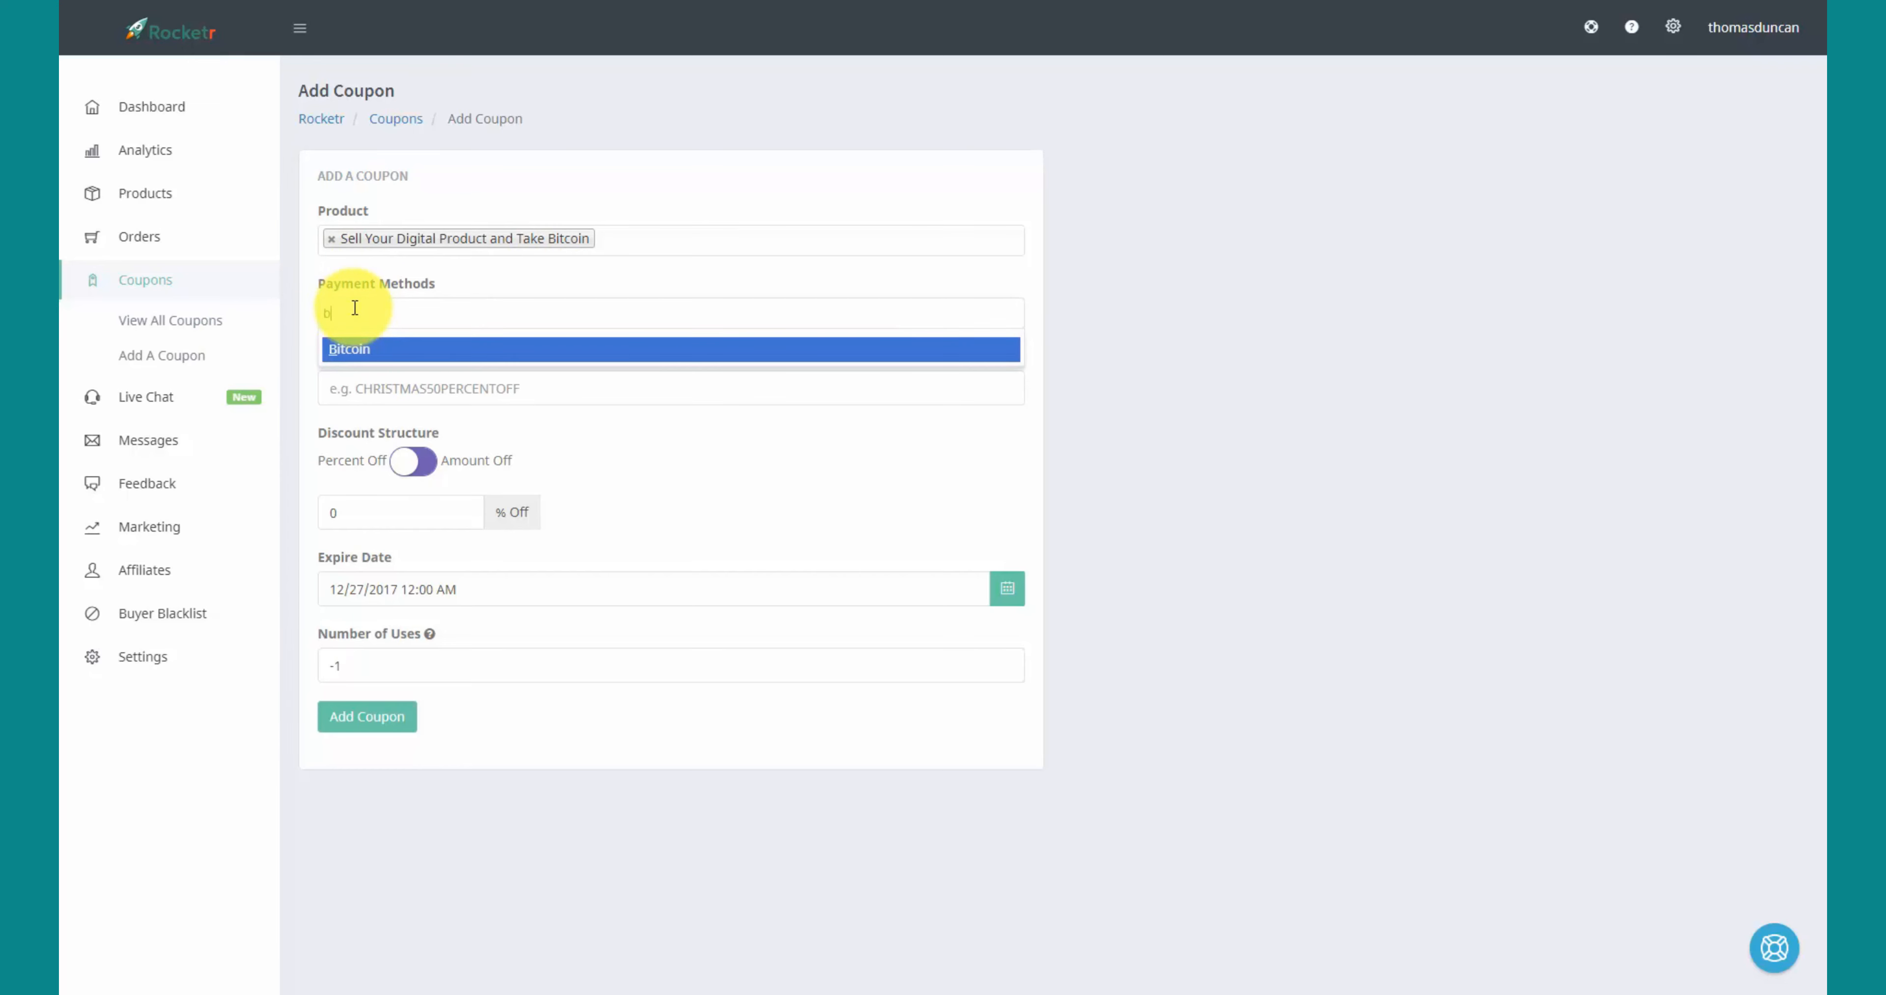
click(349, 351)
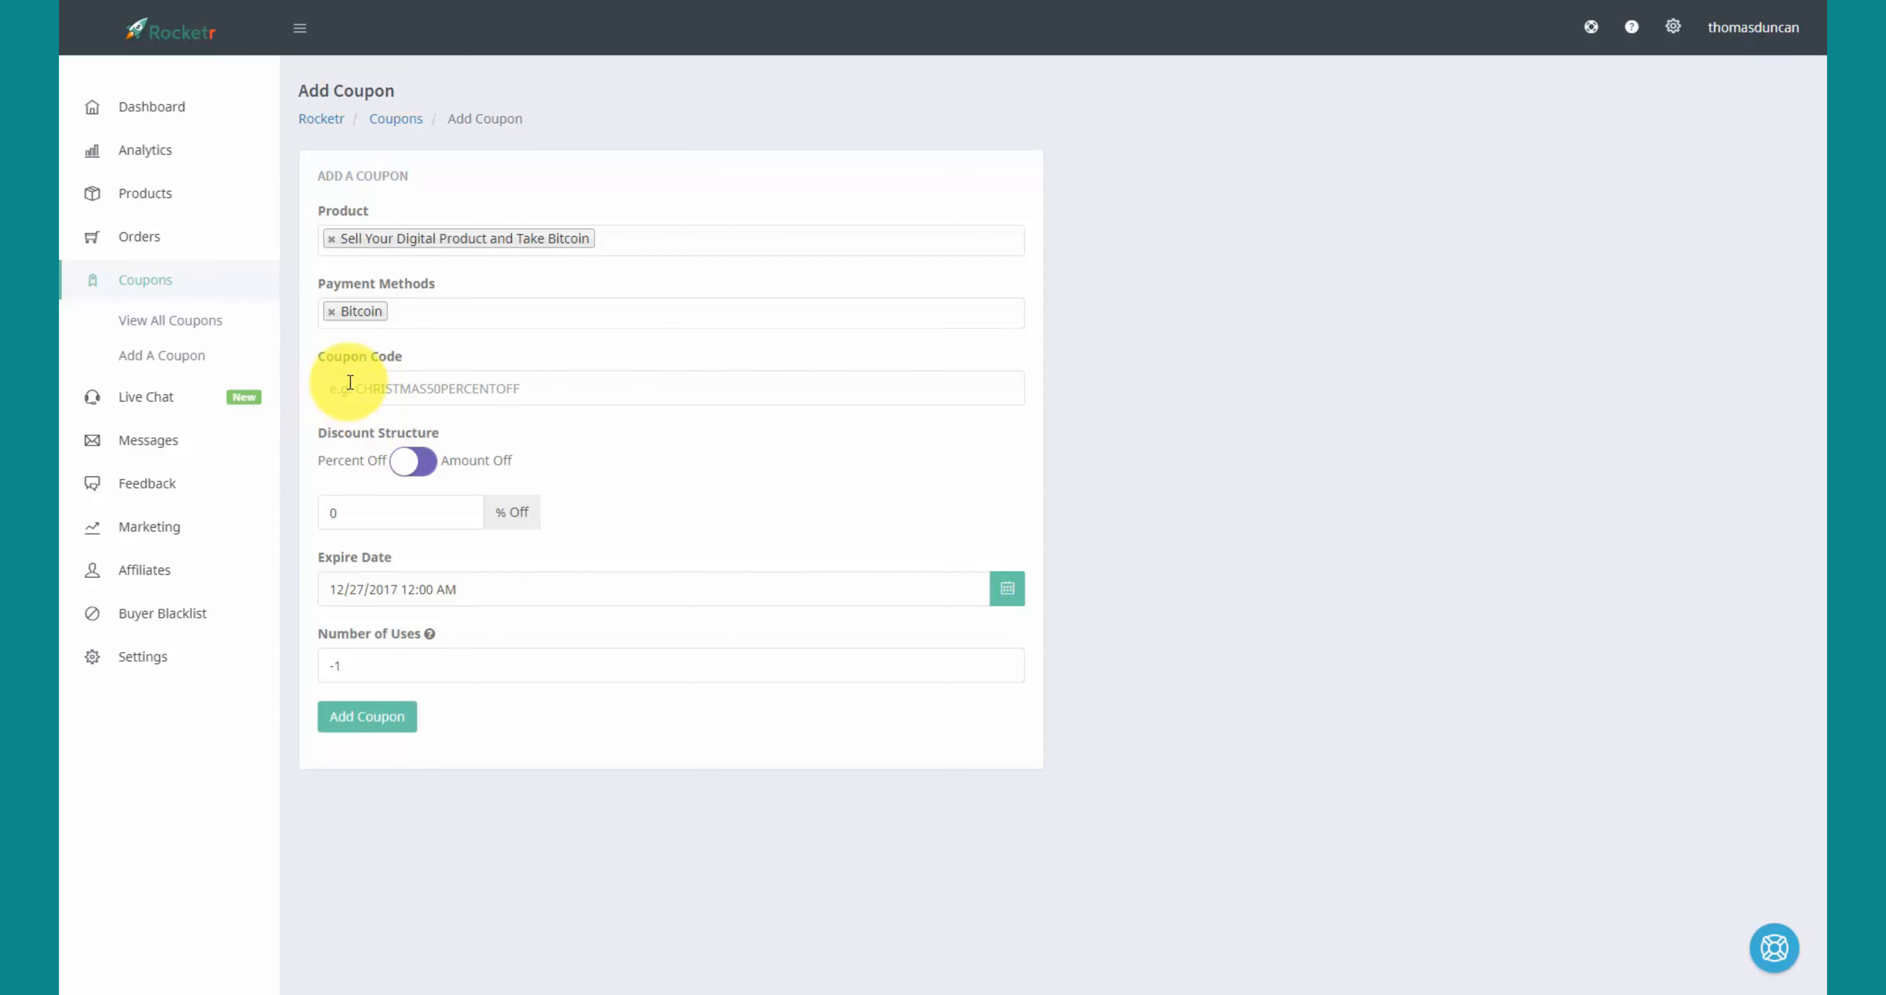
- Give the coupon code 'selldigital' and 50% off, save it, then select the code to copy
click(350, 381)
text(selldigital)
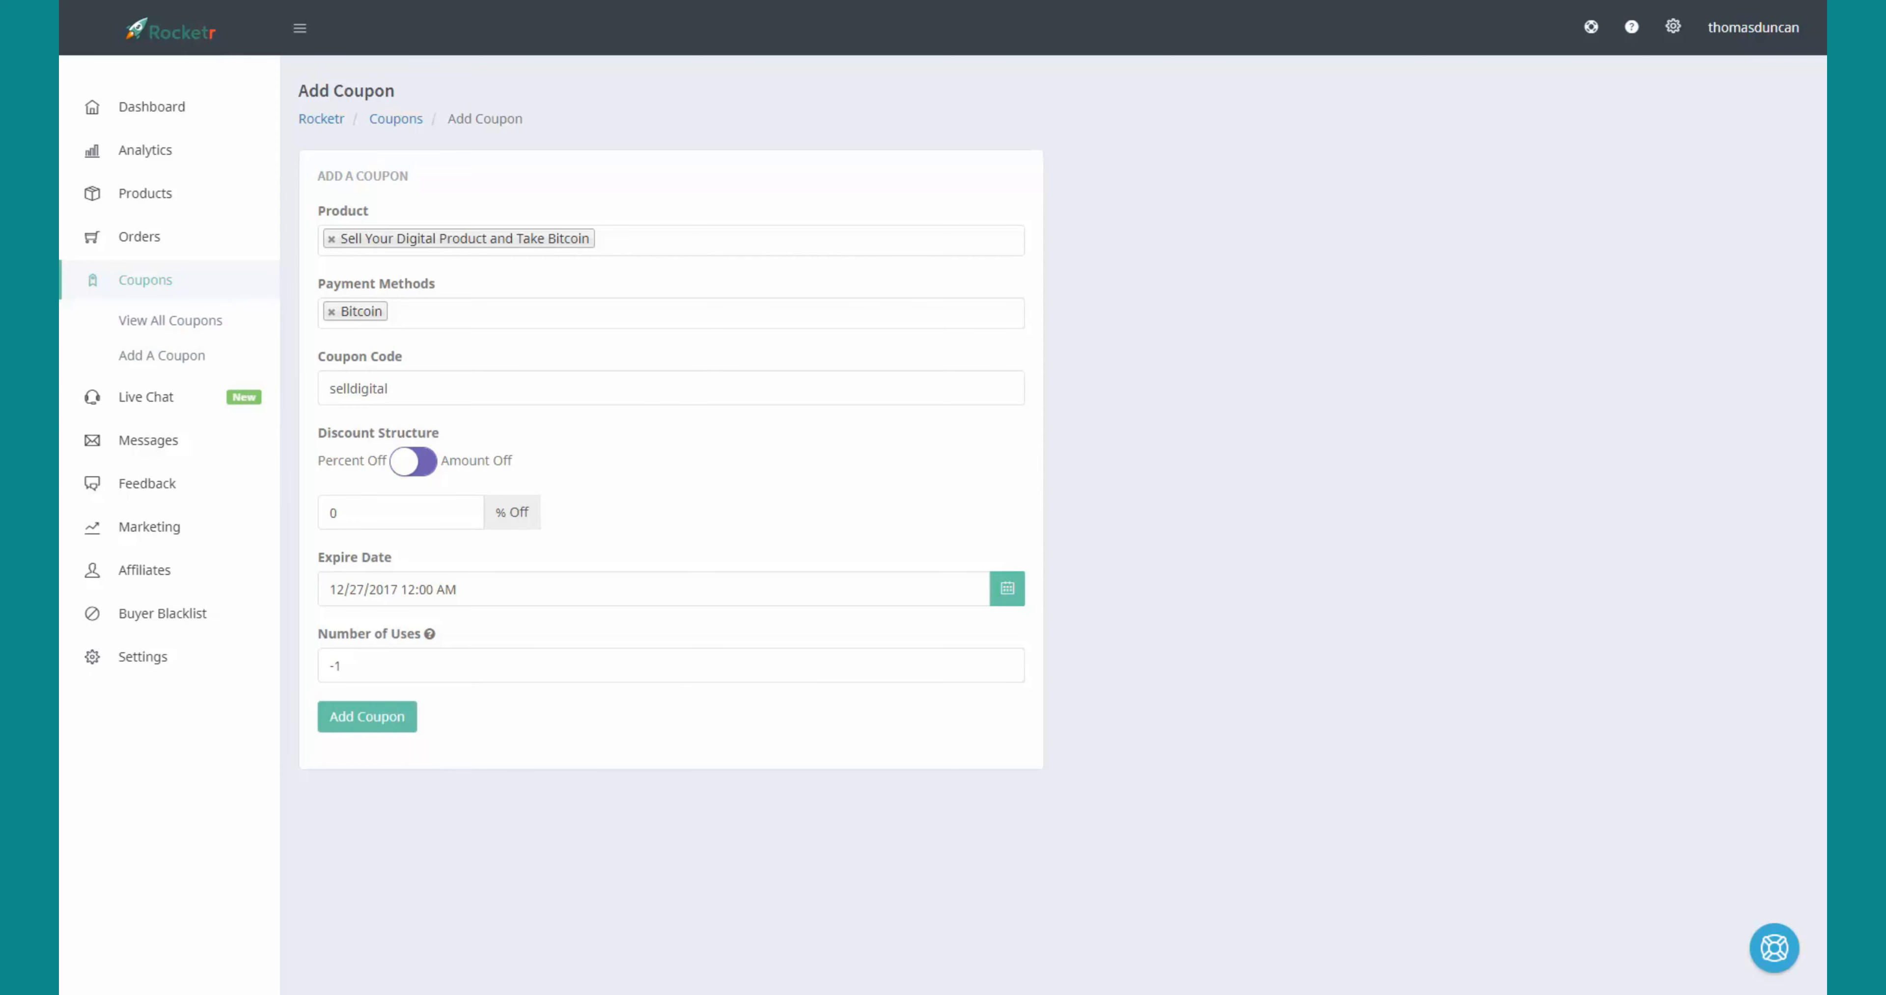
click(372, 510)
text(50)
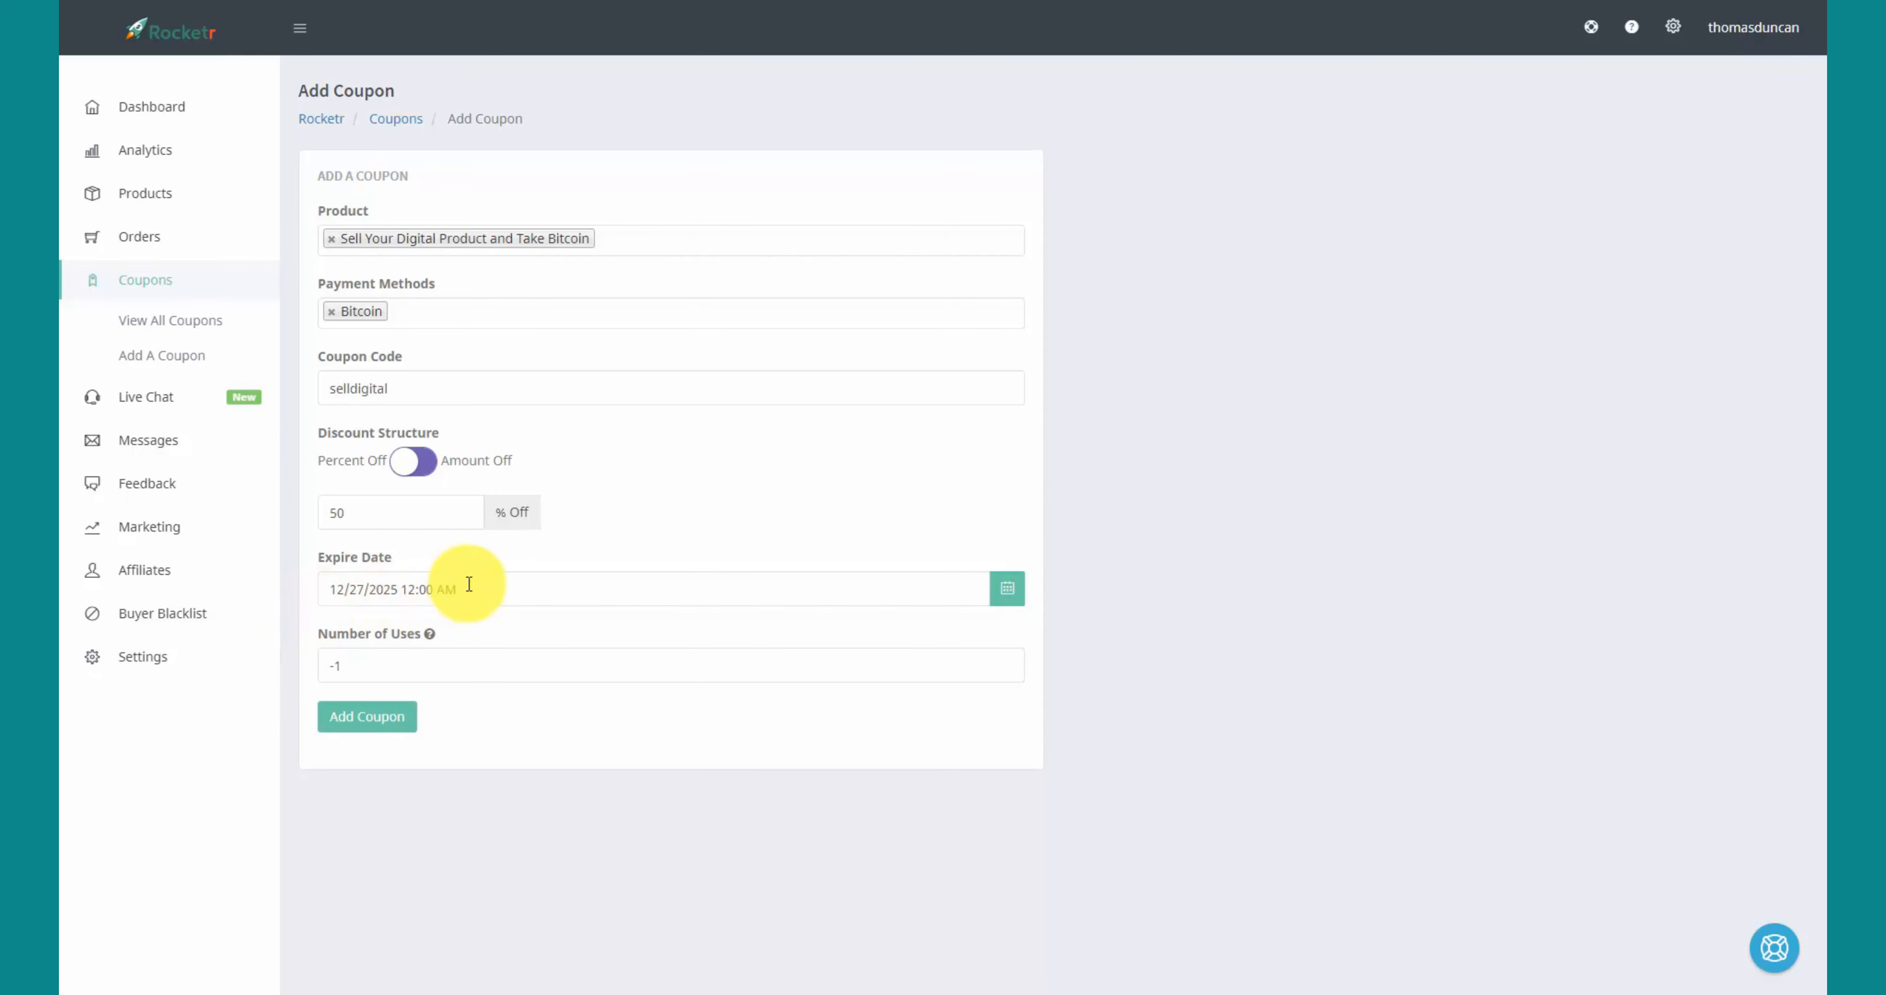
click(367, 720)
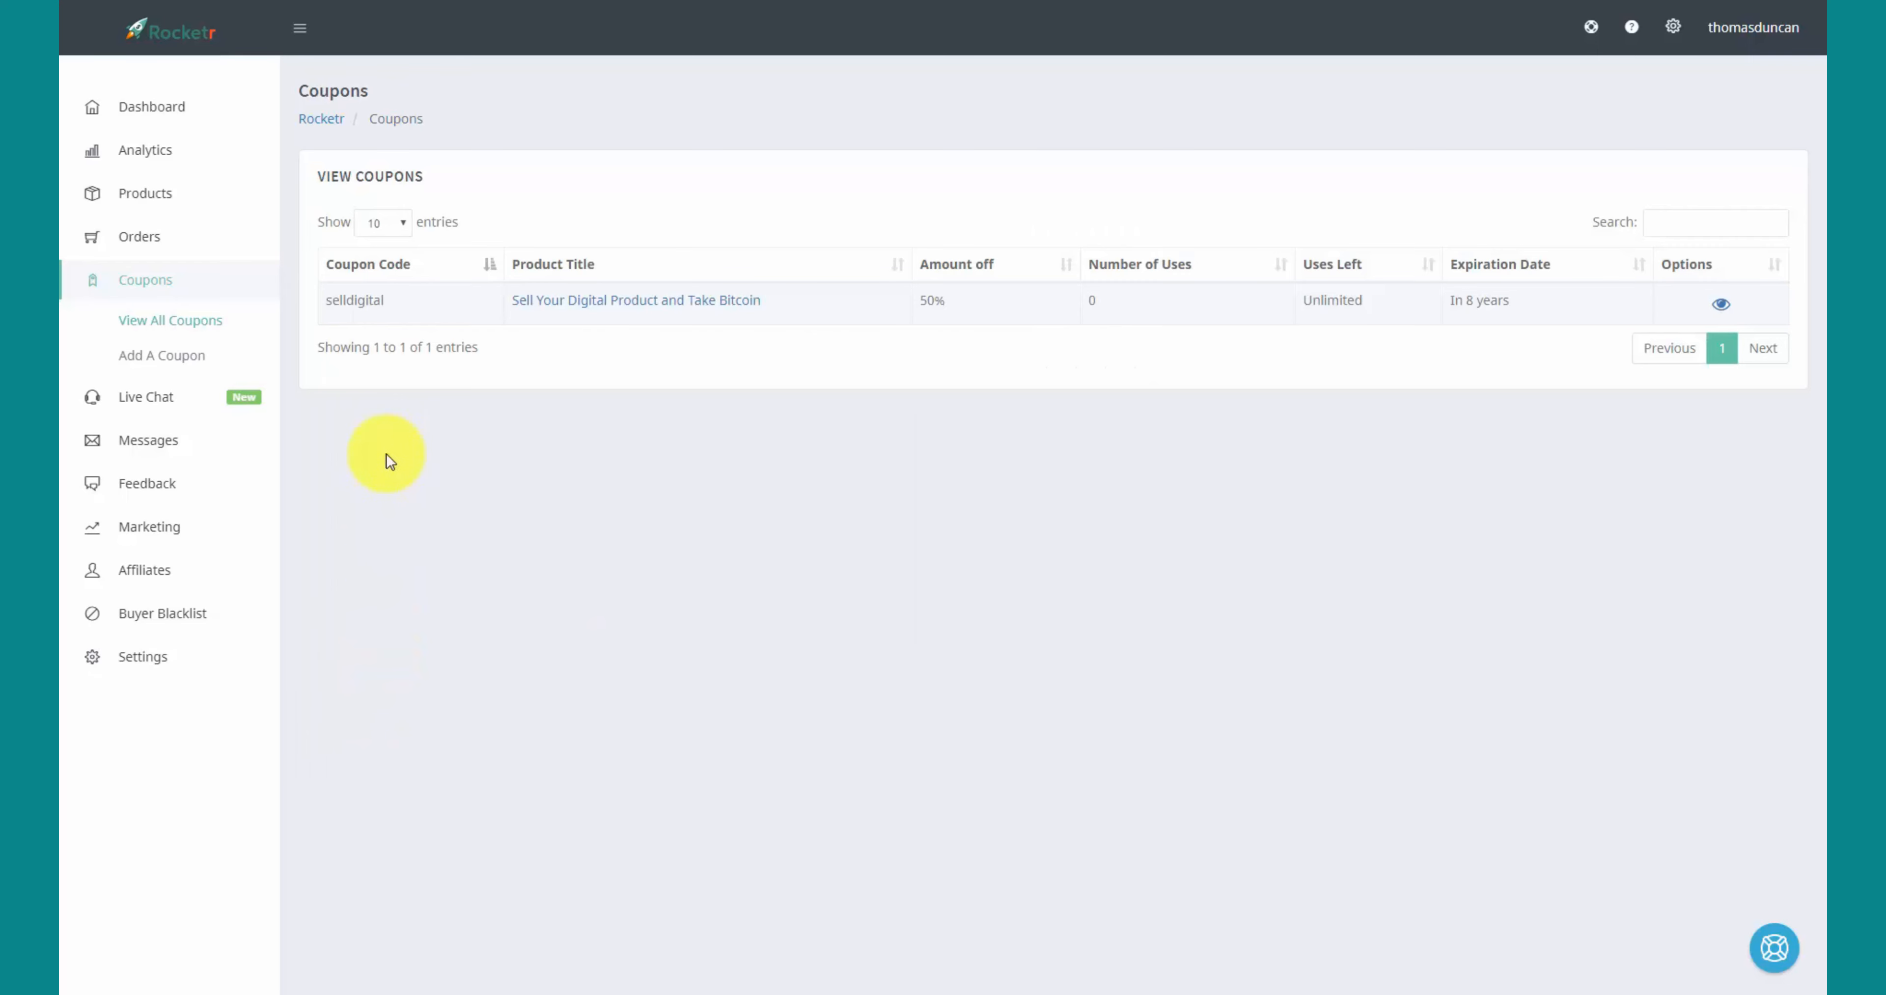
click(413, 291)
mouse_move(363, 301)
mouse_down()
mouse_move(303, 298)
mouse_move(353, 298)
mouse_move(327, 299)
mouse_up()
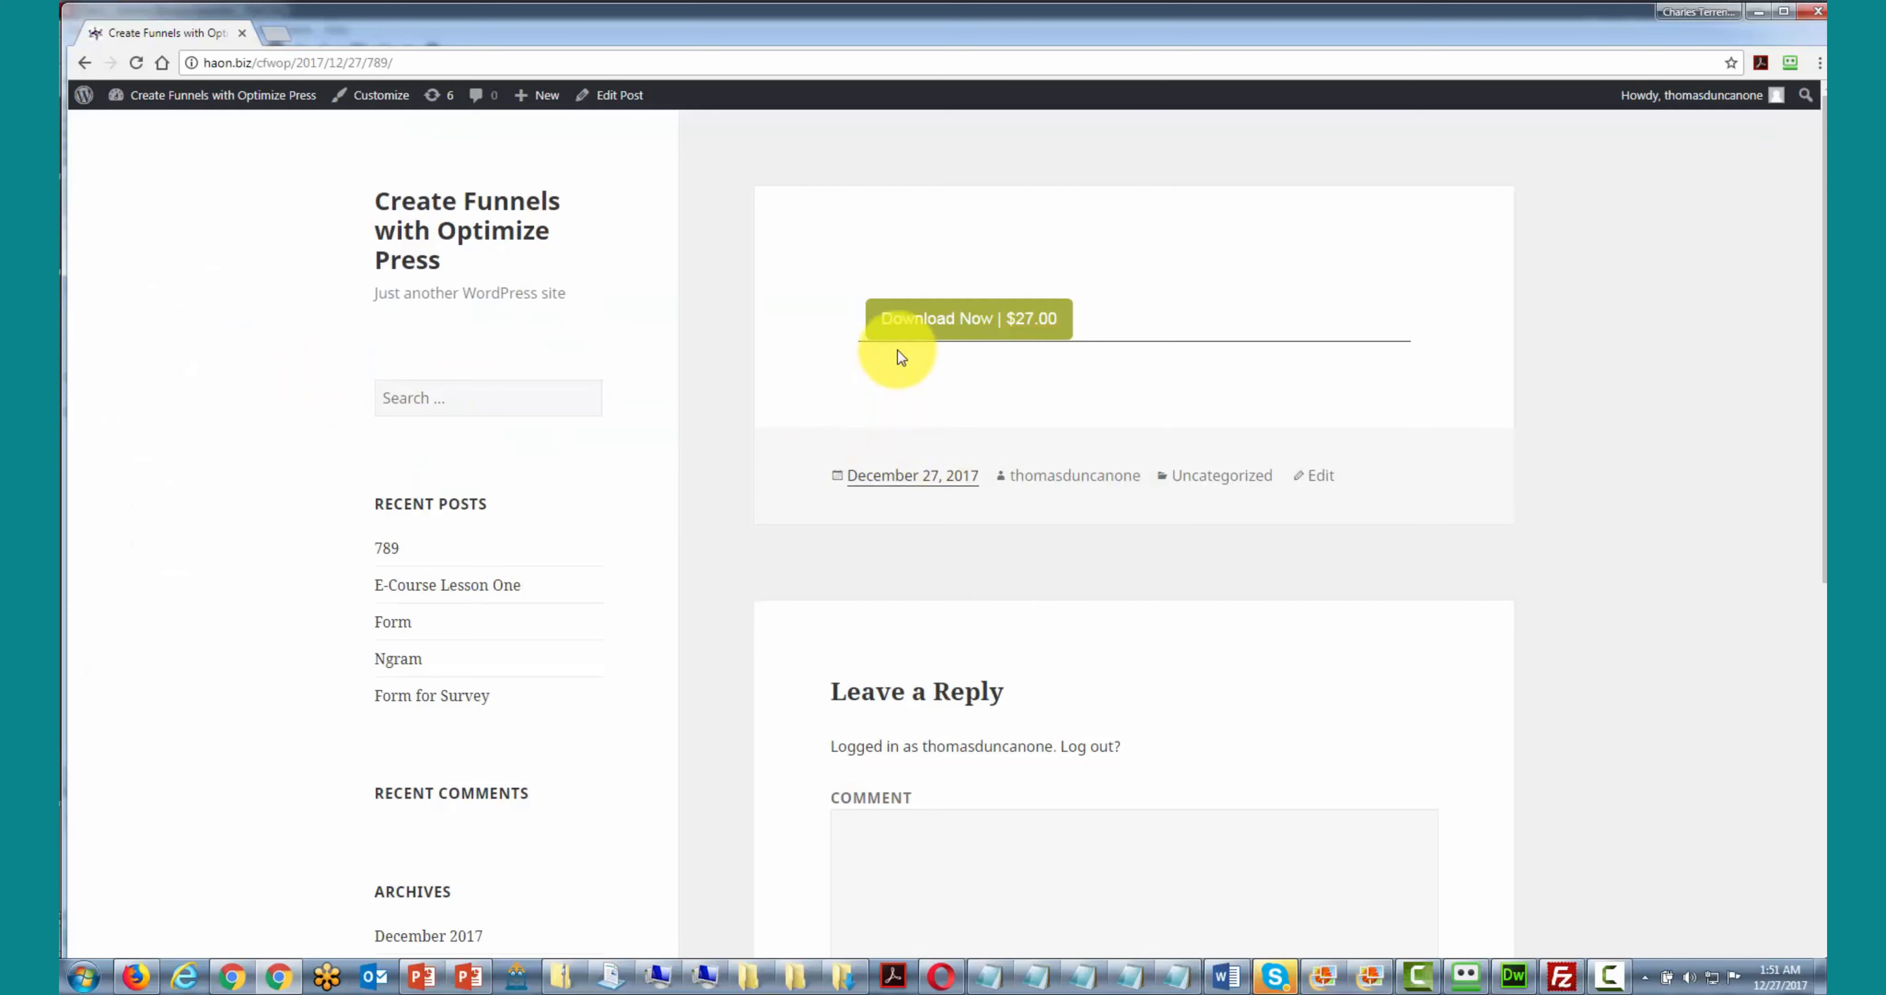
- In the $27.00 purchase popup, paste and validate the selldigital coupon, then Buy Now at $13.50
click(942, 327)
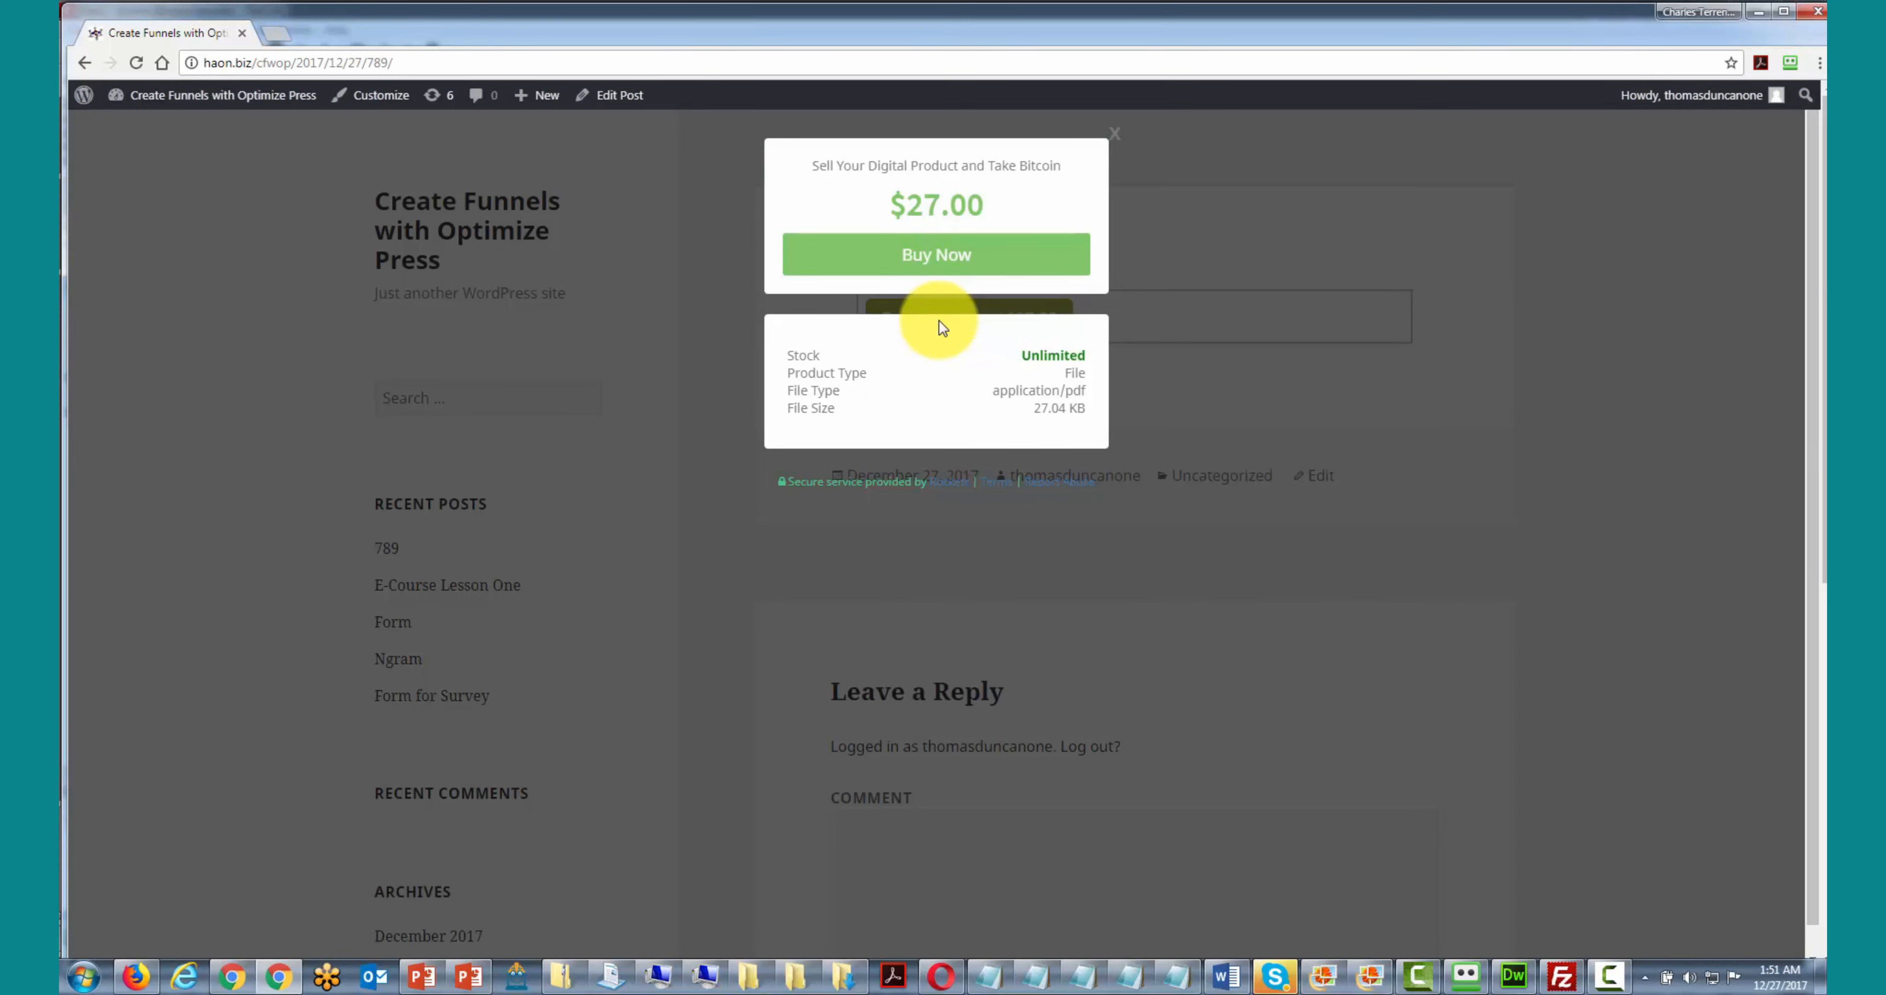
click(936, 262)
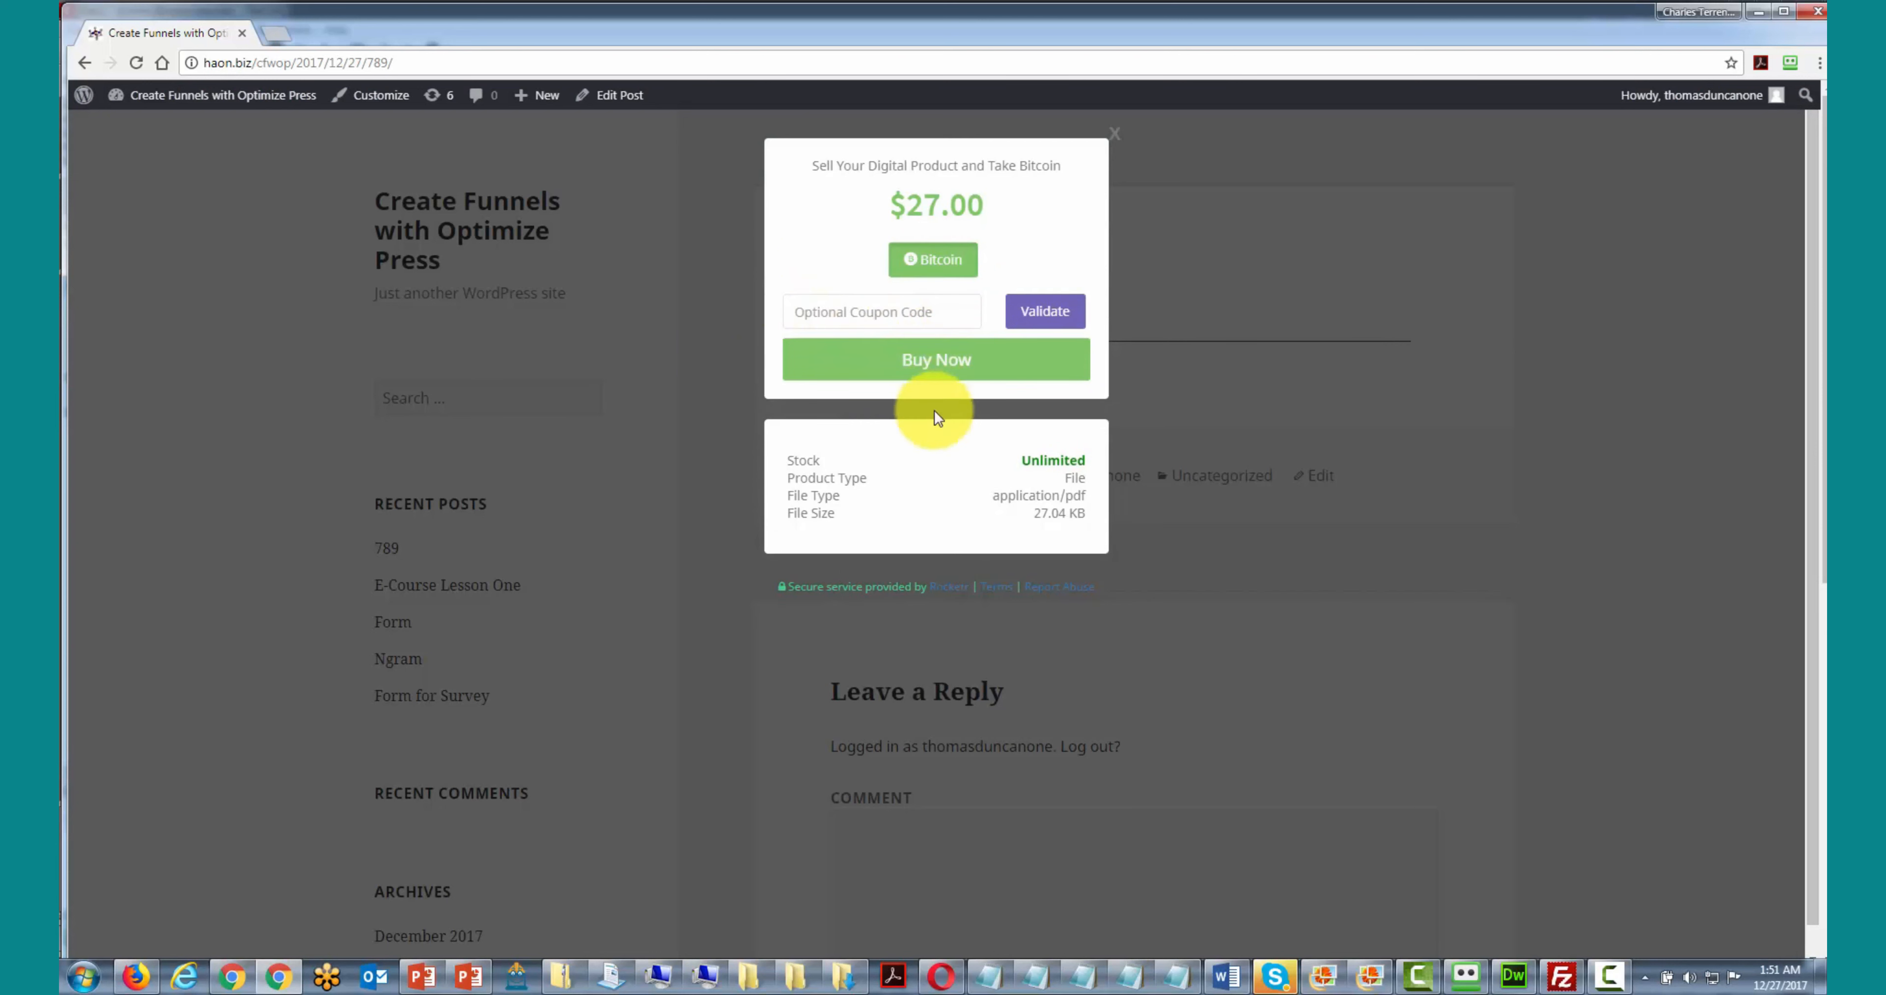
click(830, 306)
right_click(830, 306)
click(895, 409)
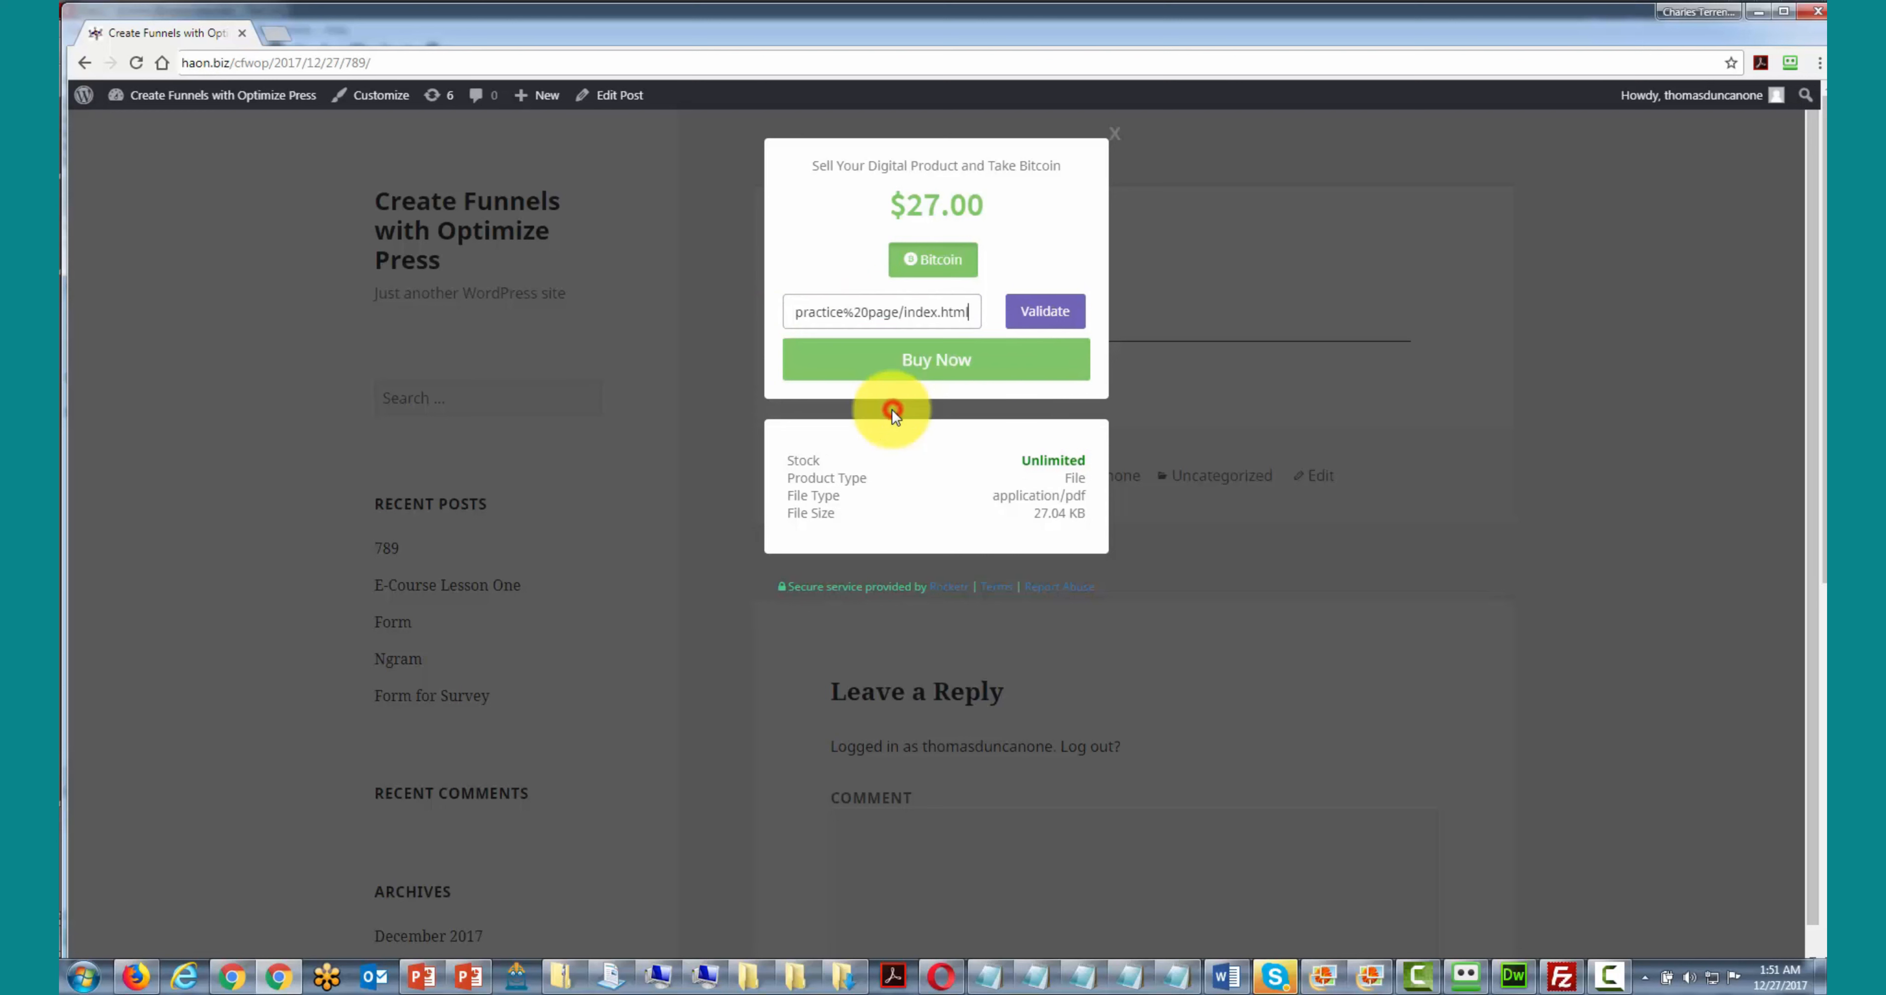
double_click(862, 301)
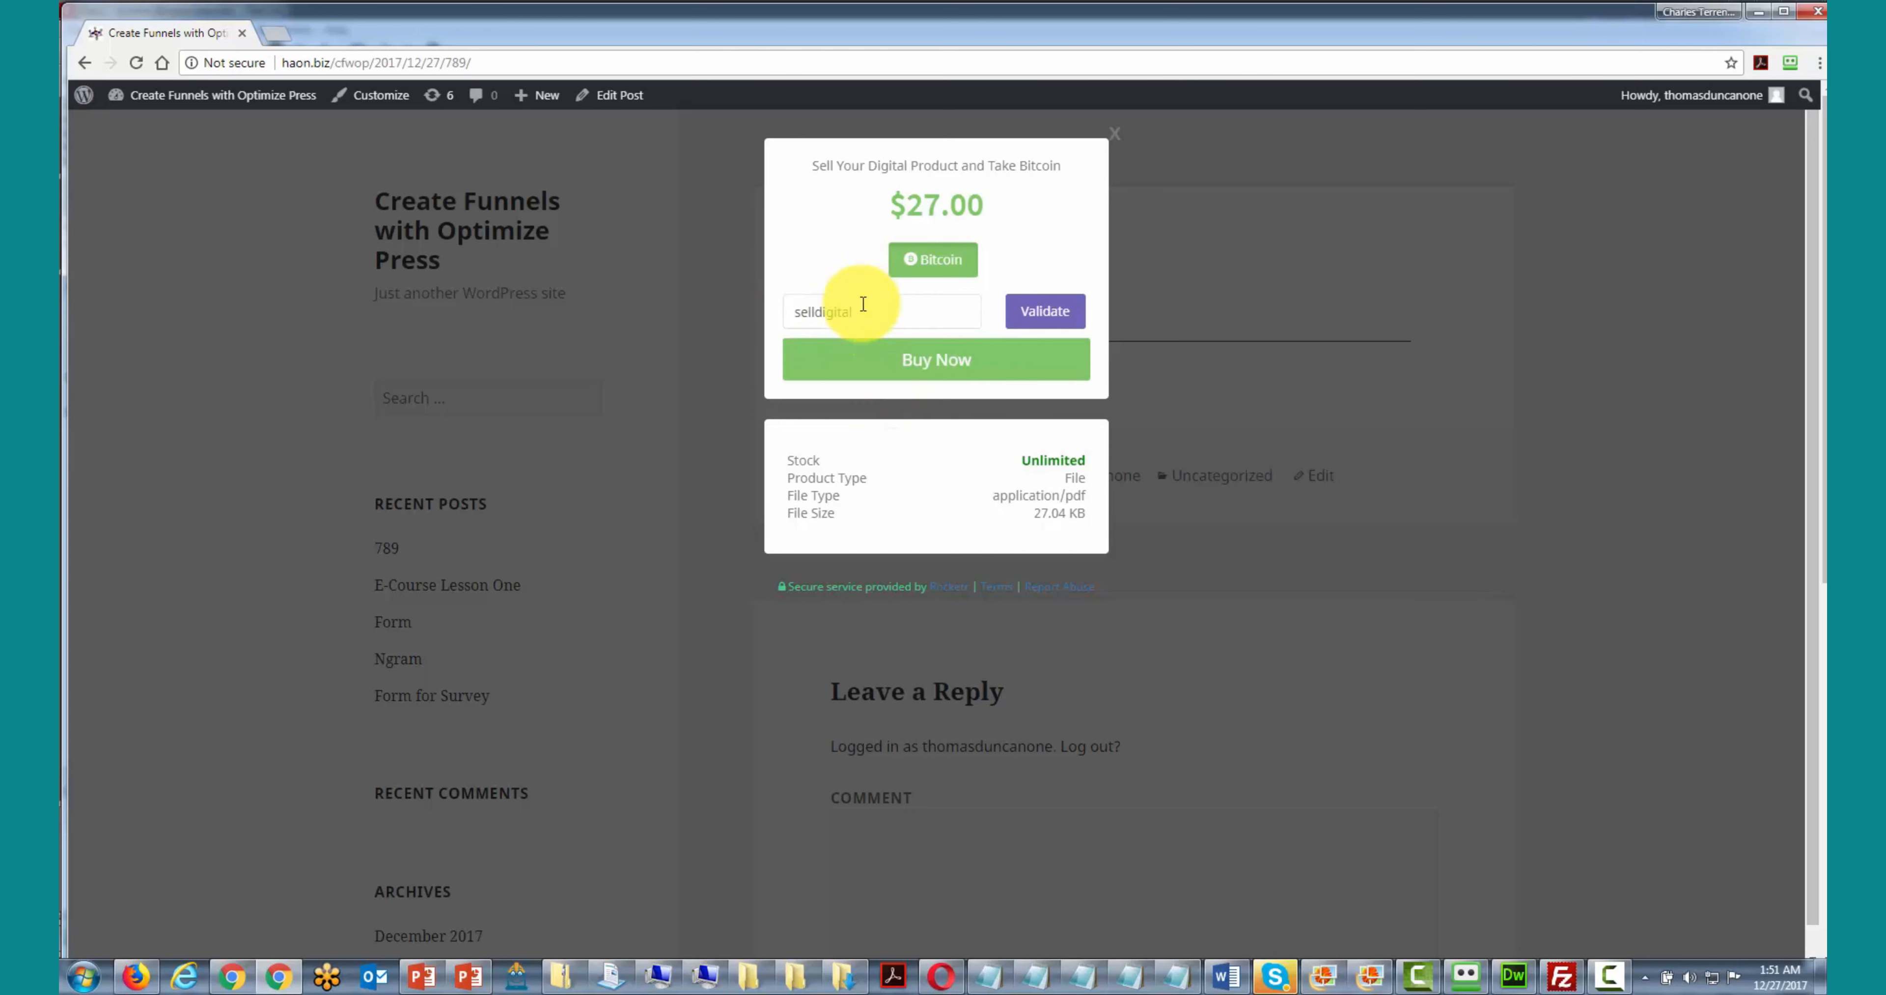
click(1025, 313)
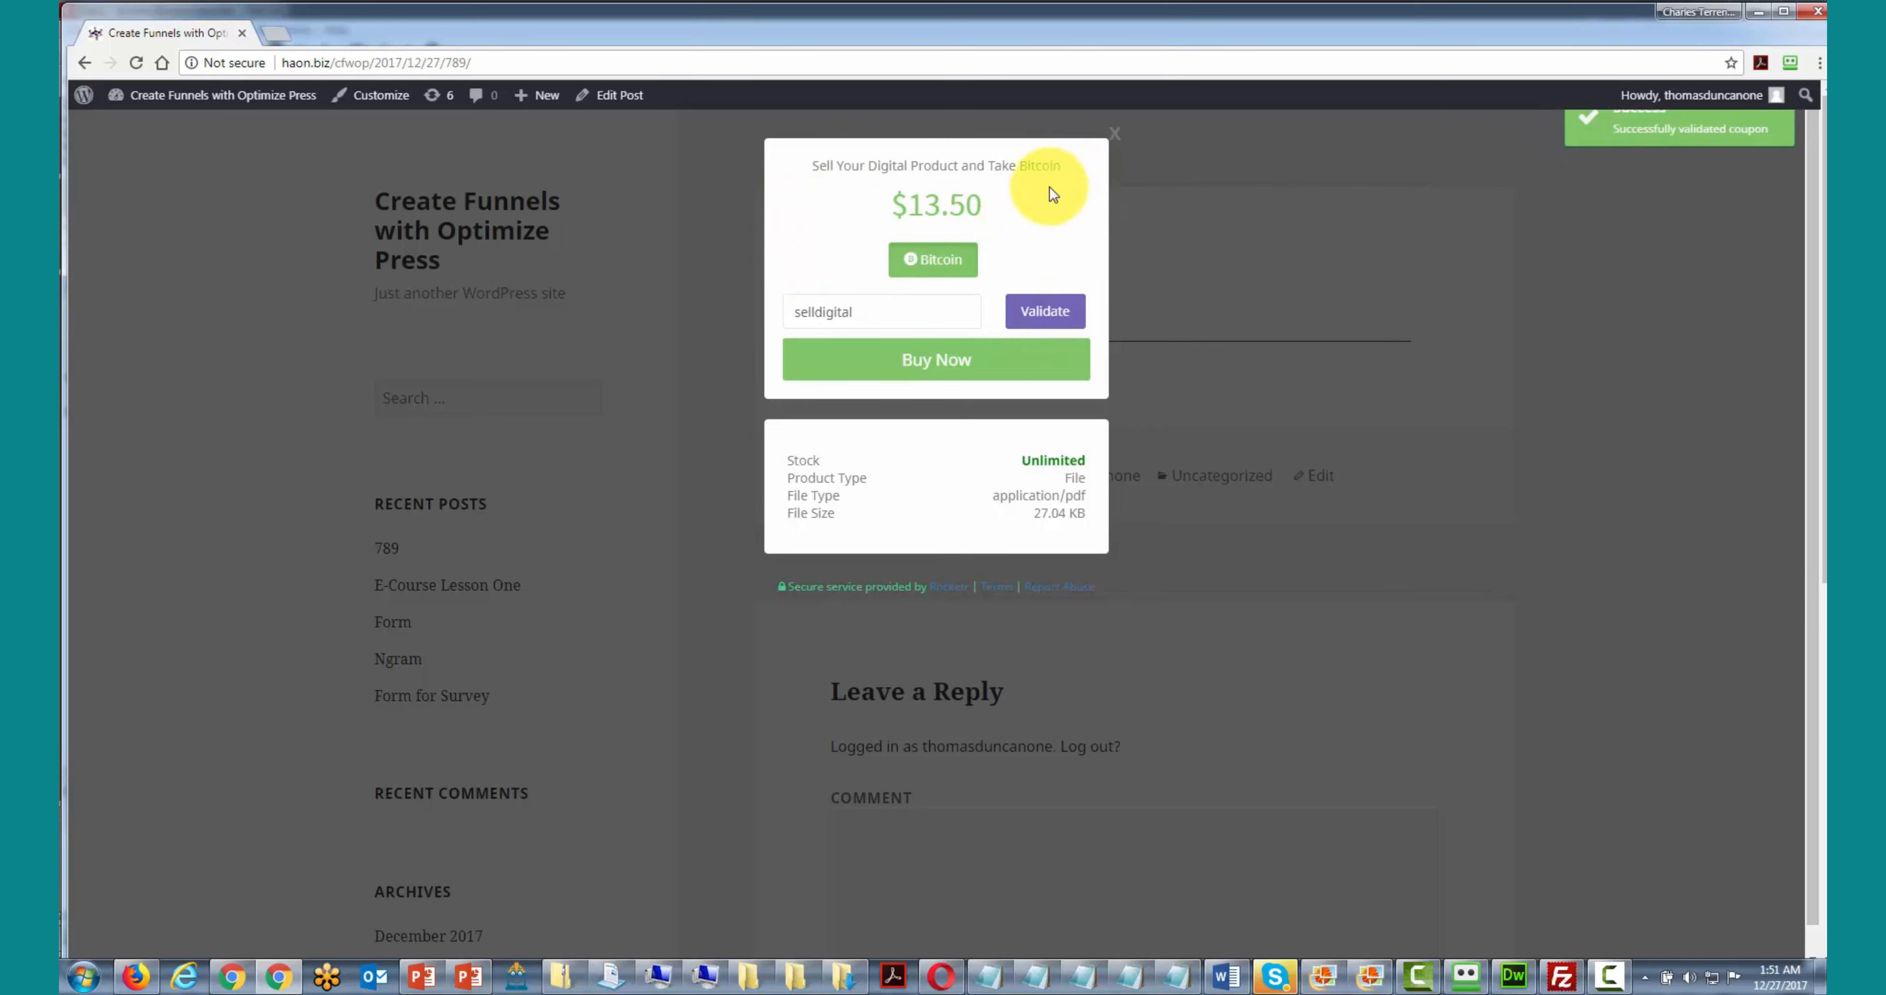
click(930, 373)
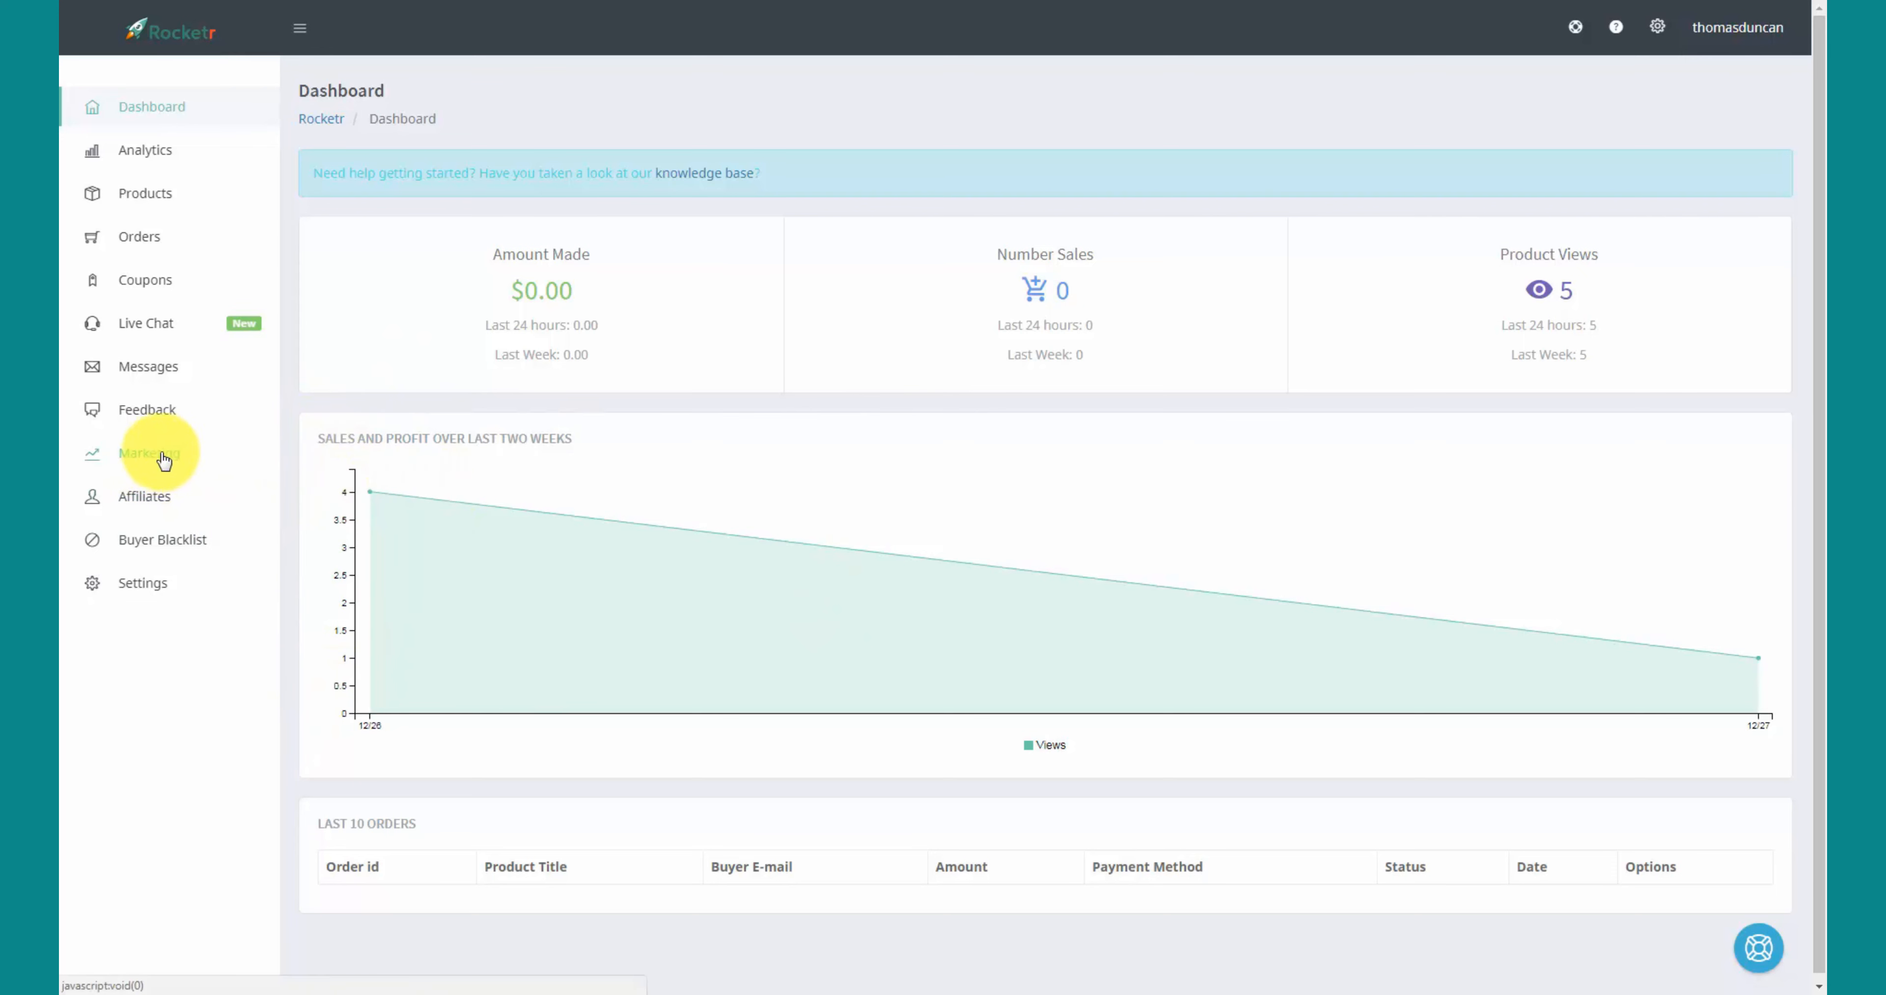
- Start a new marketing email addressed to All Buyers
click(145, 457)
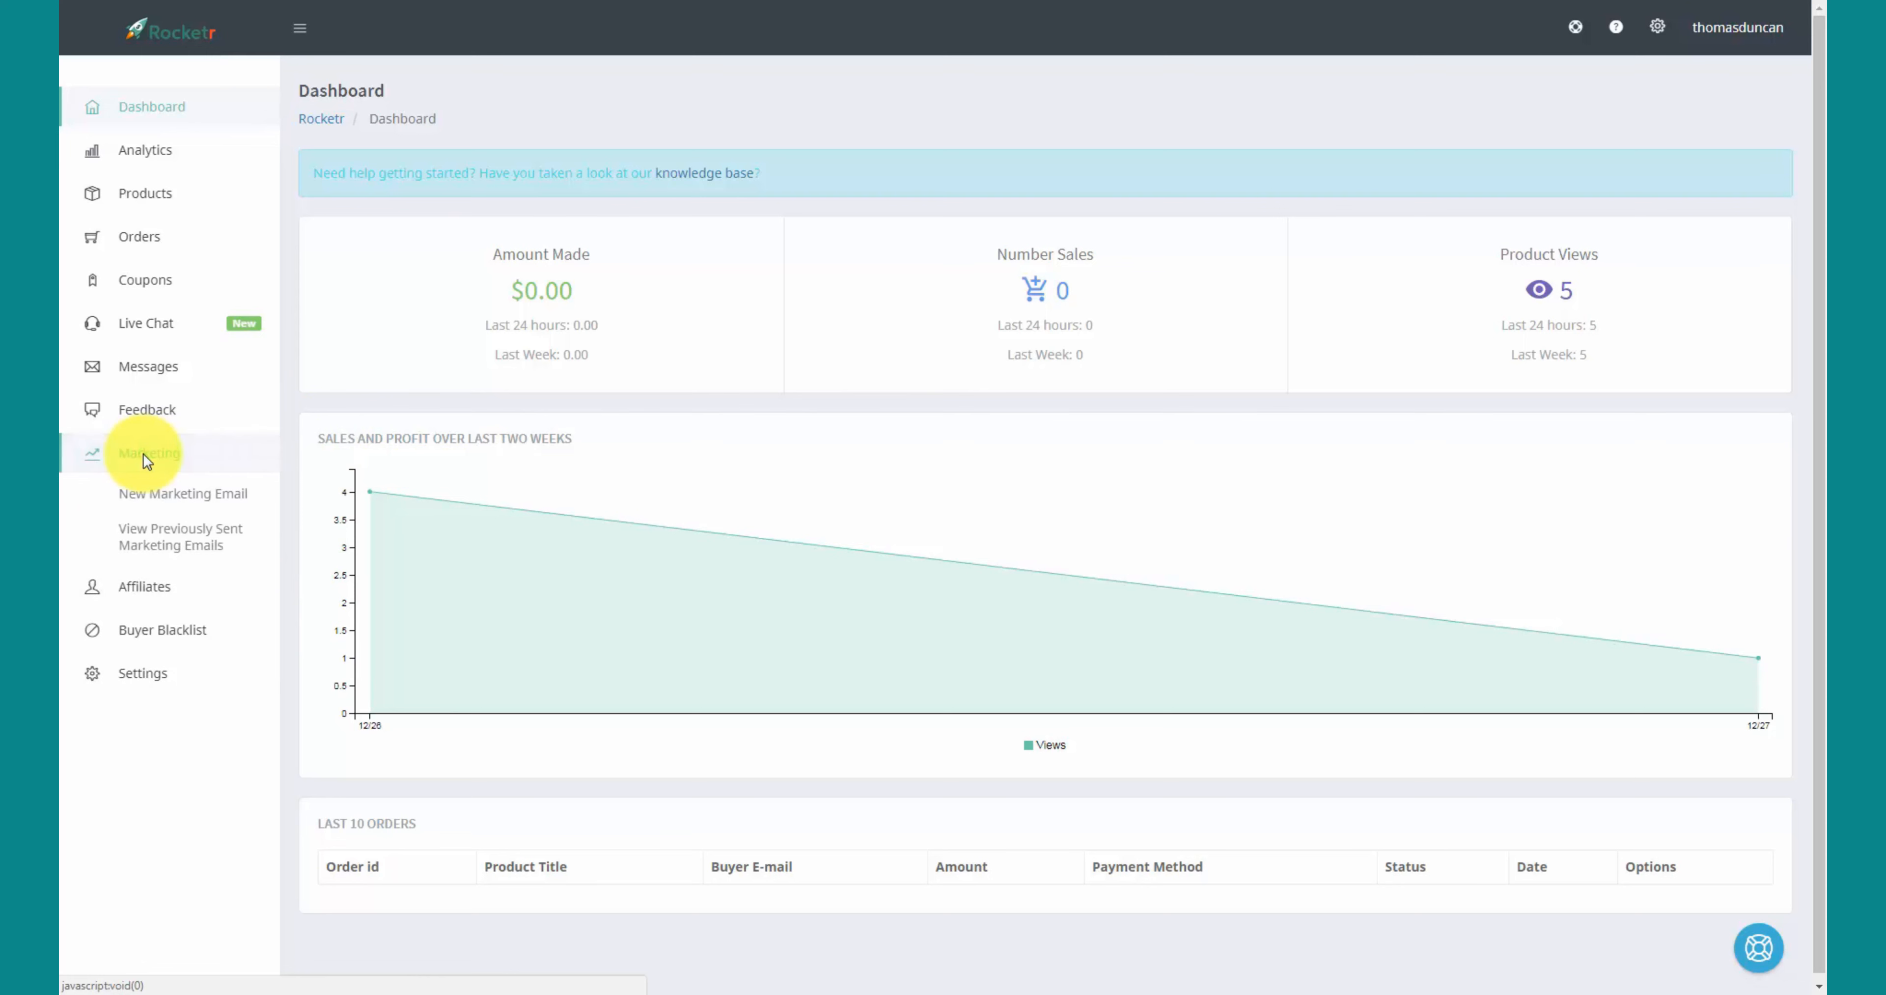
click(169, 502)
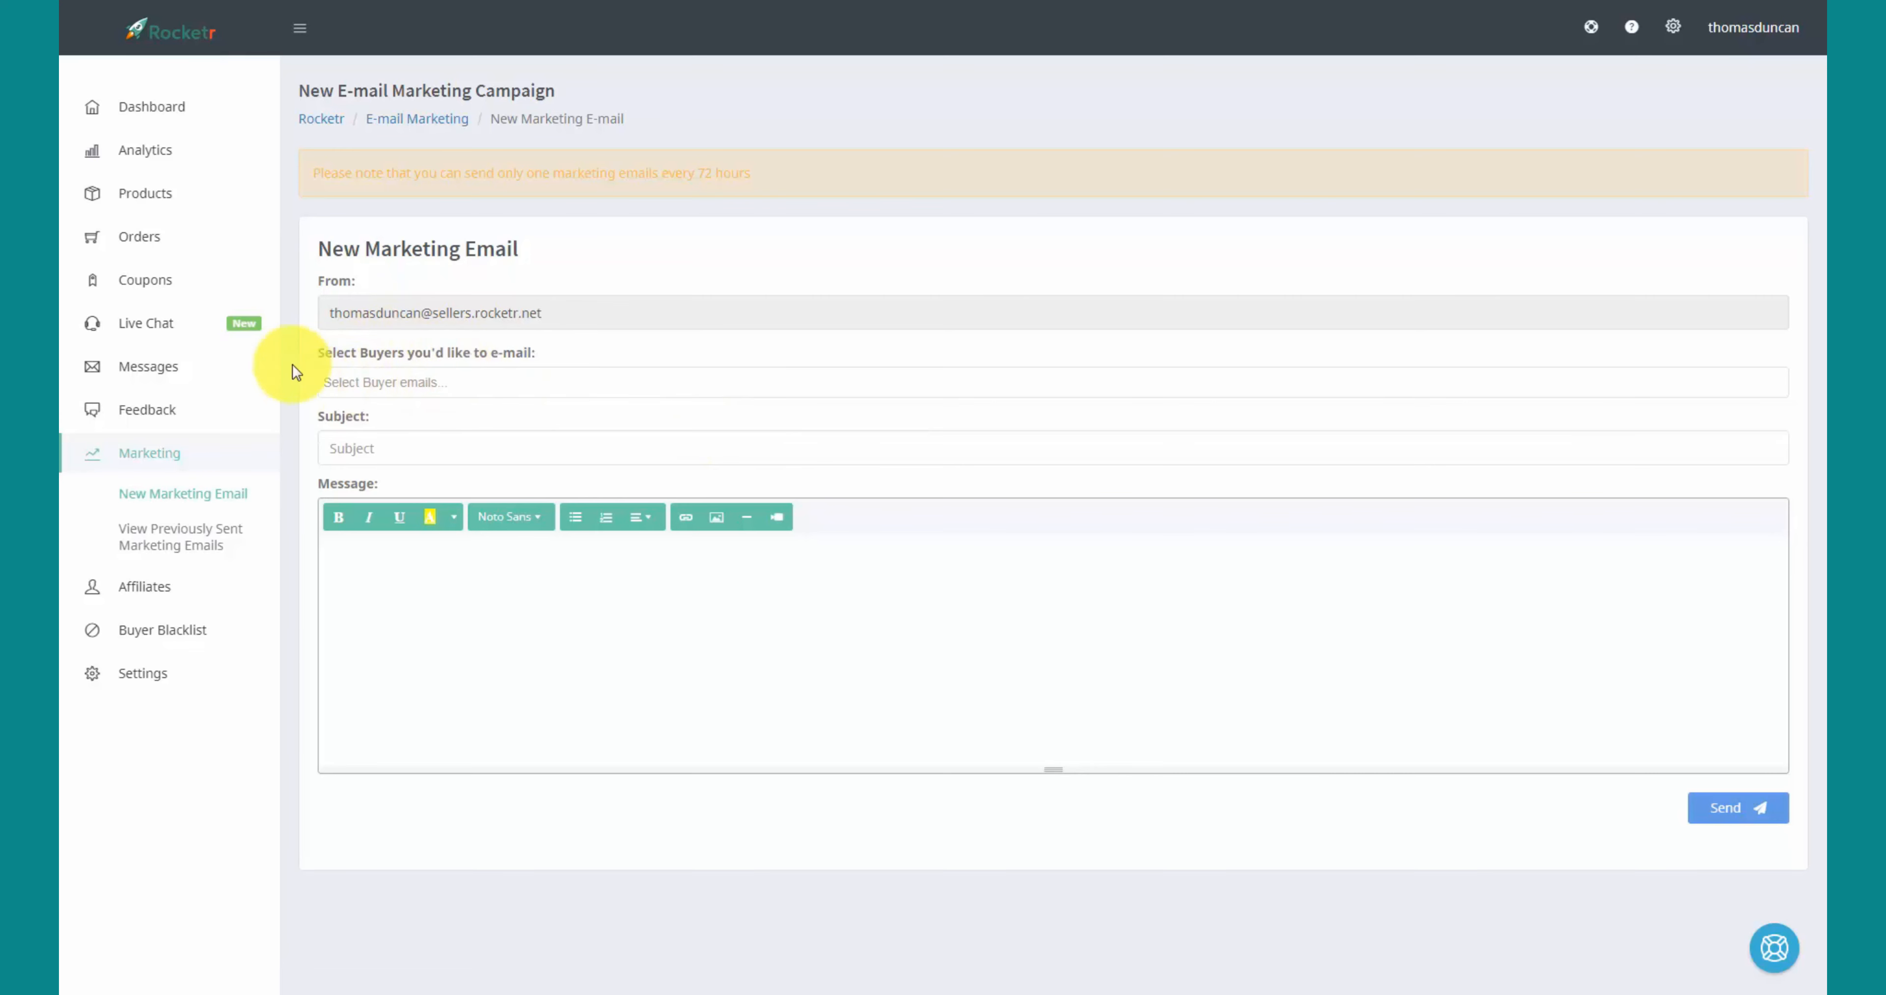
click(424, 387)
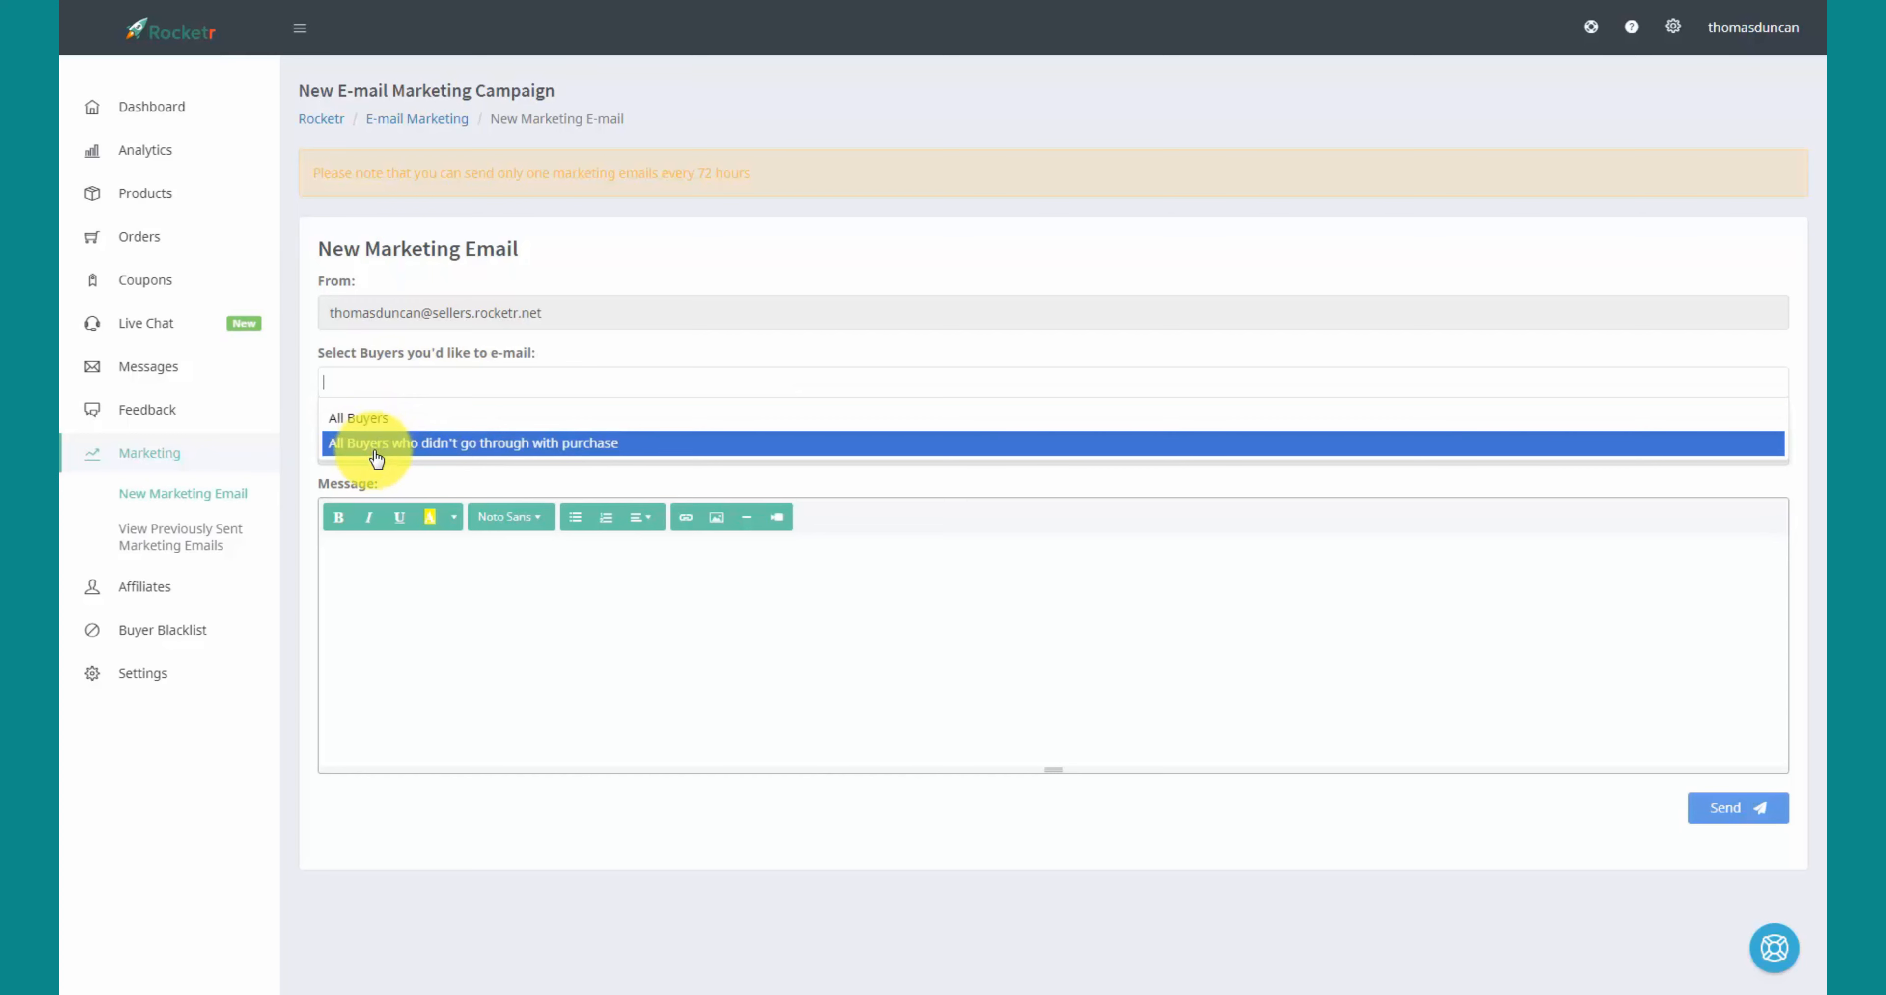
click(370, 418)
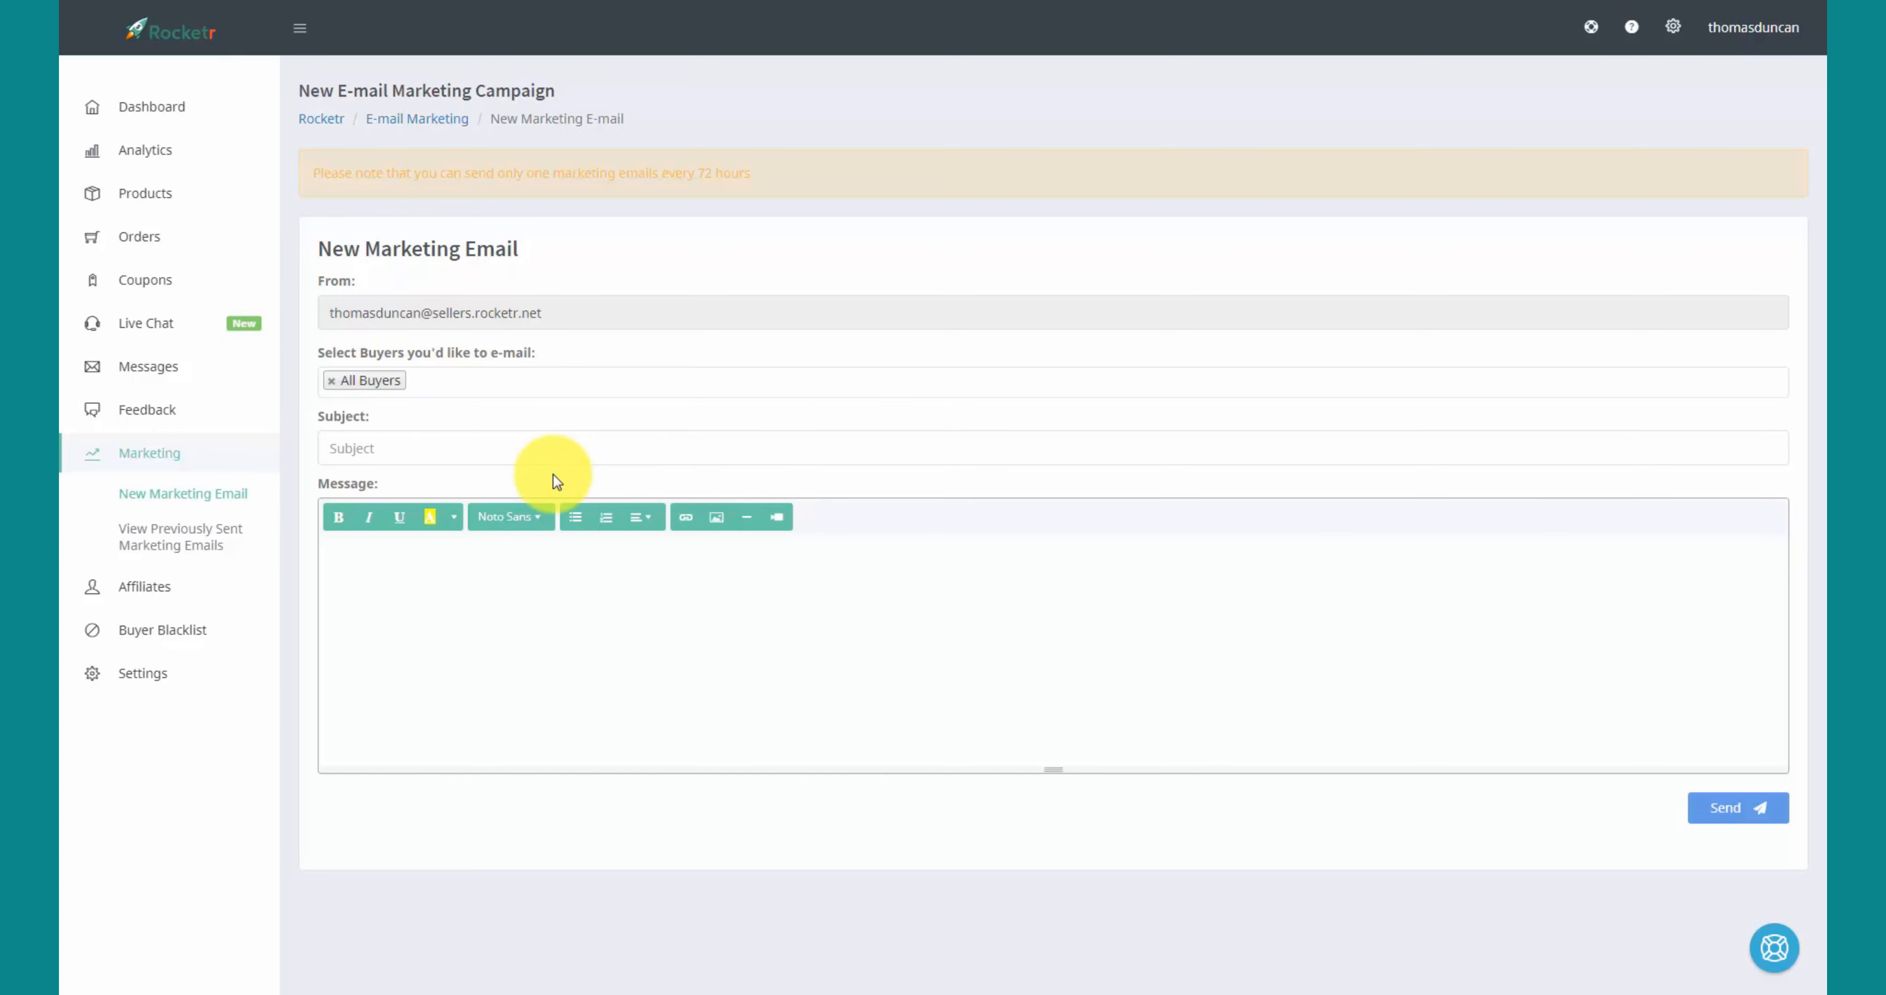
- Enter the subject 'Get On to Our Webinar' and paste the What Is Accounting Anyway? article as the message
click(375, 449)
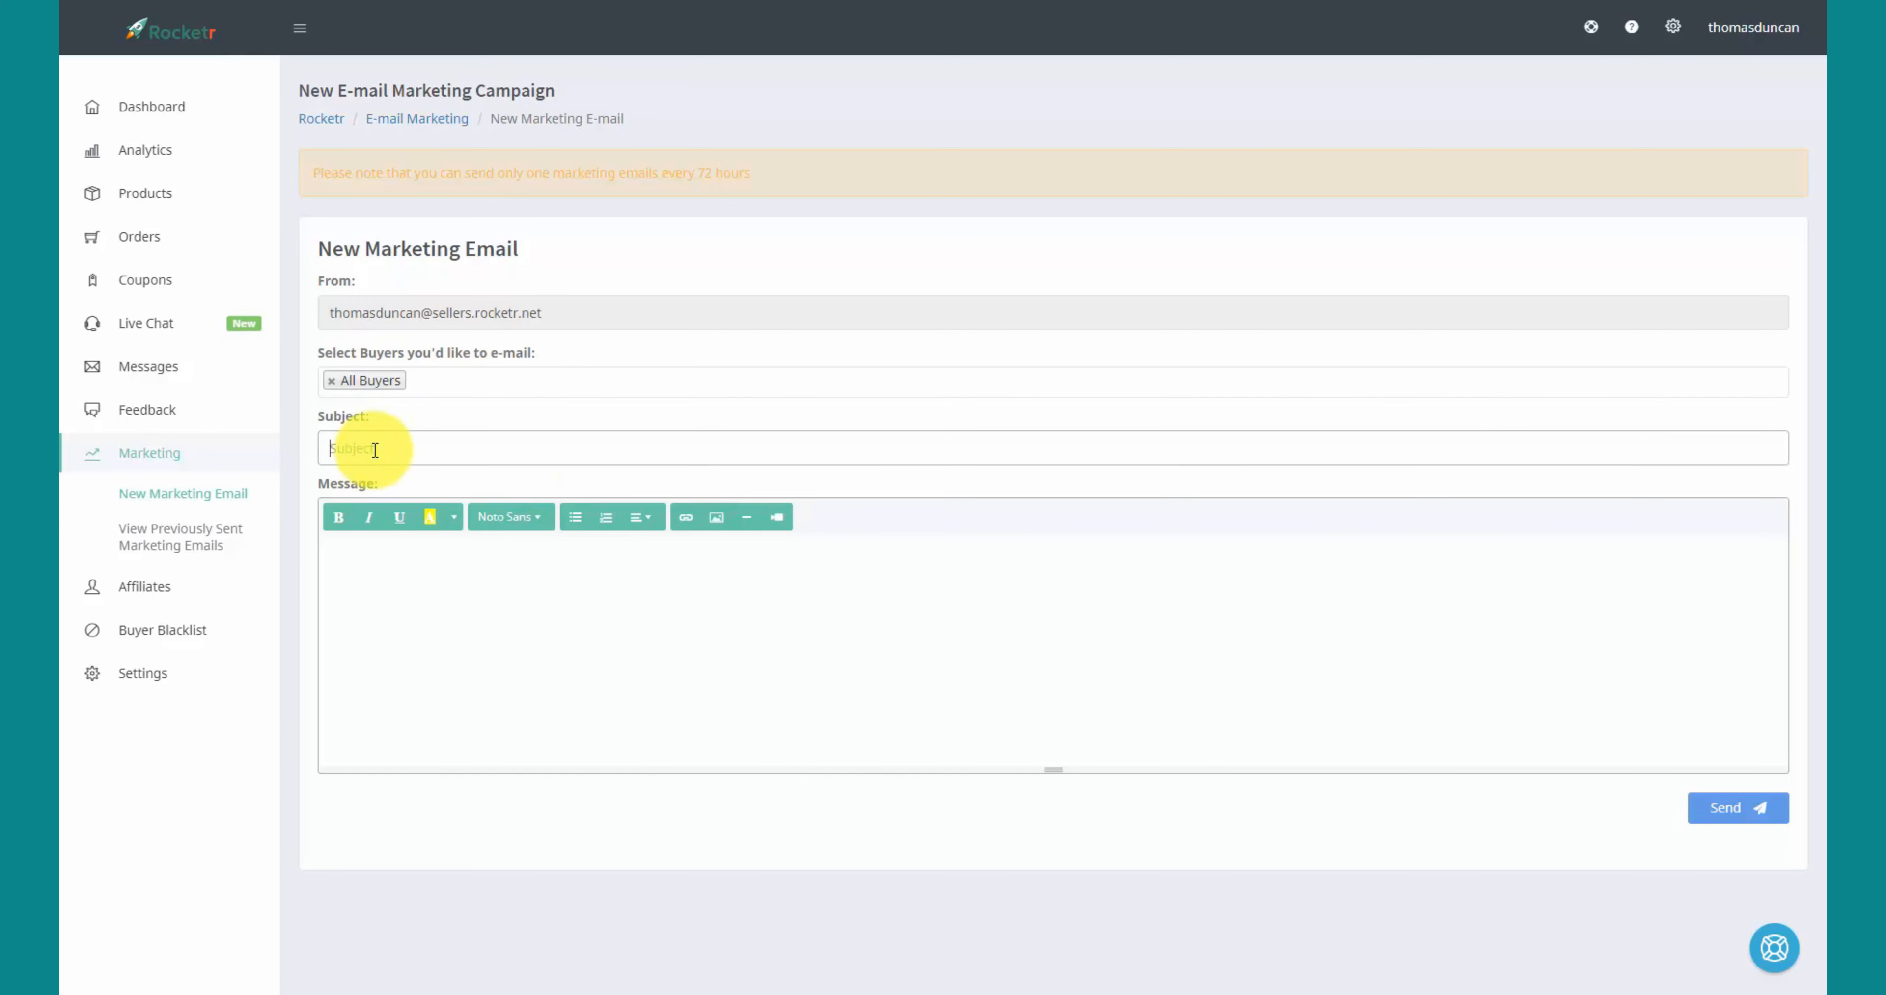
text(Get On to Our Webinar)
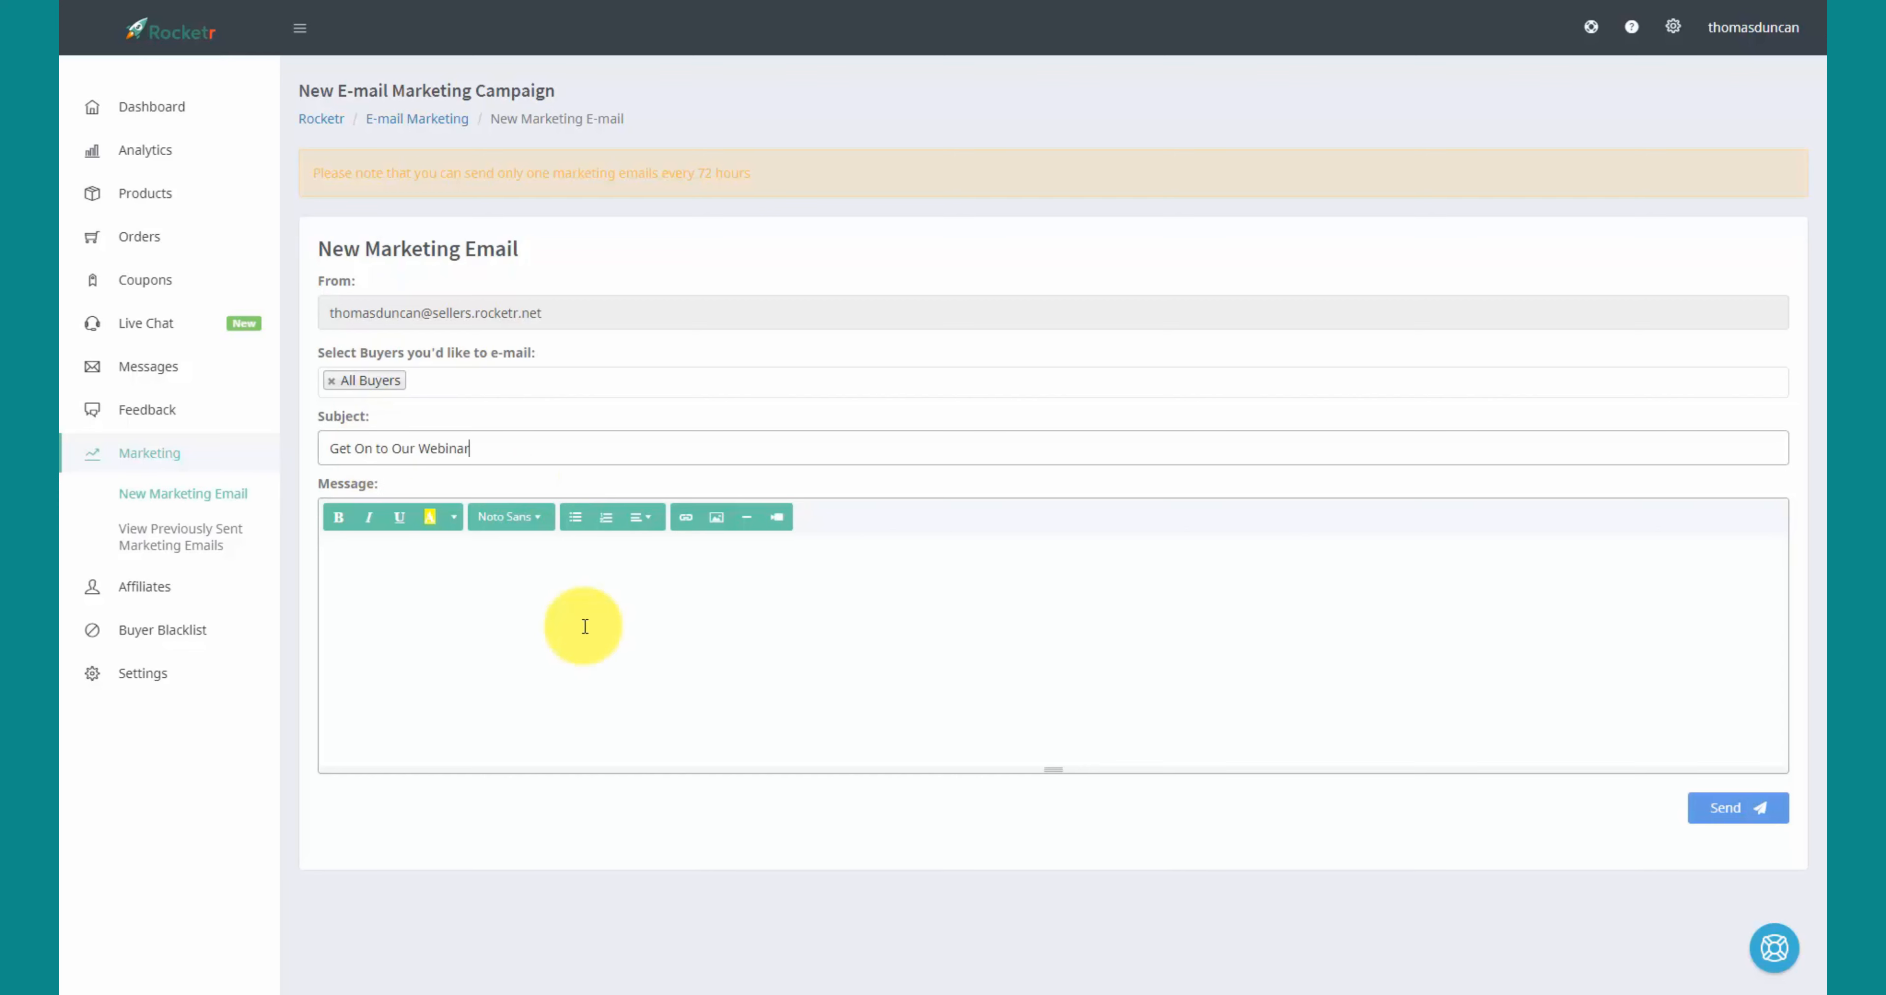
click(393, 563)
key(ctrl+v)
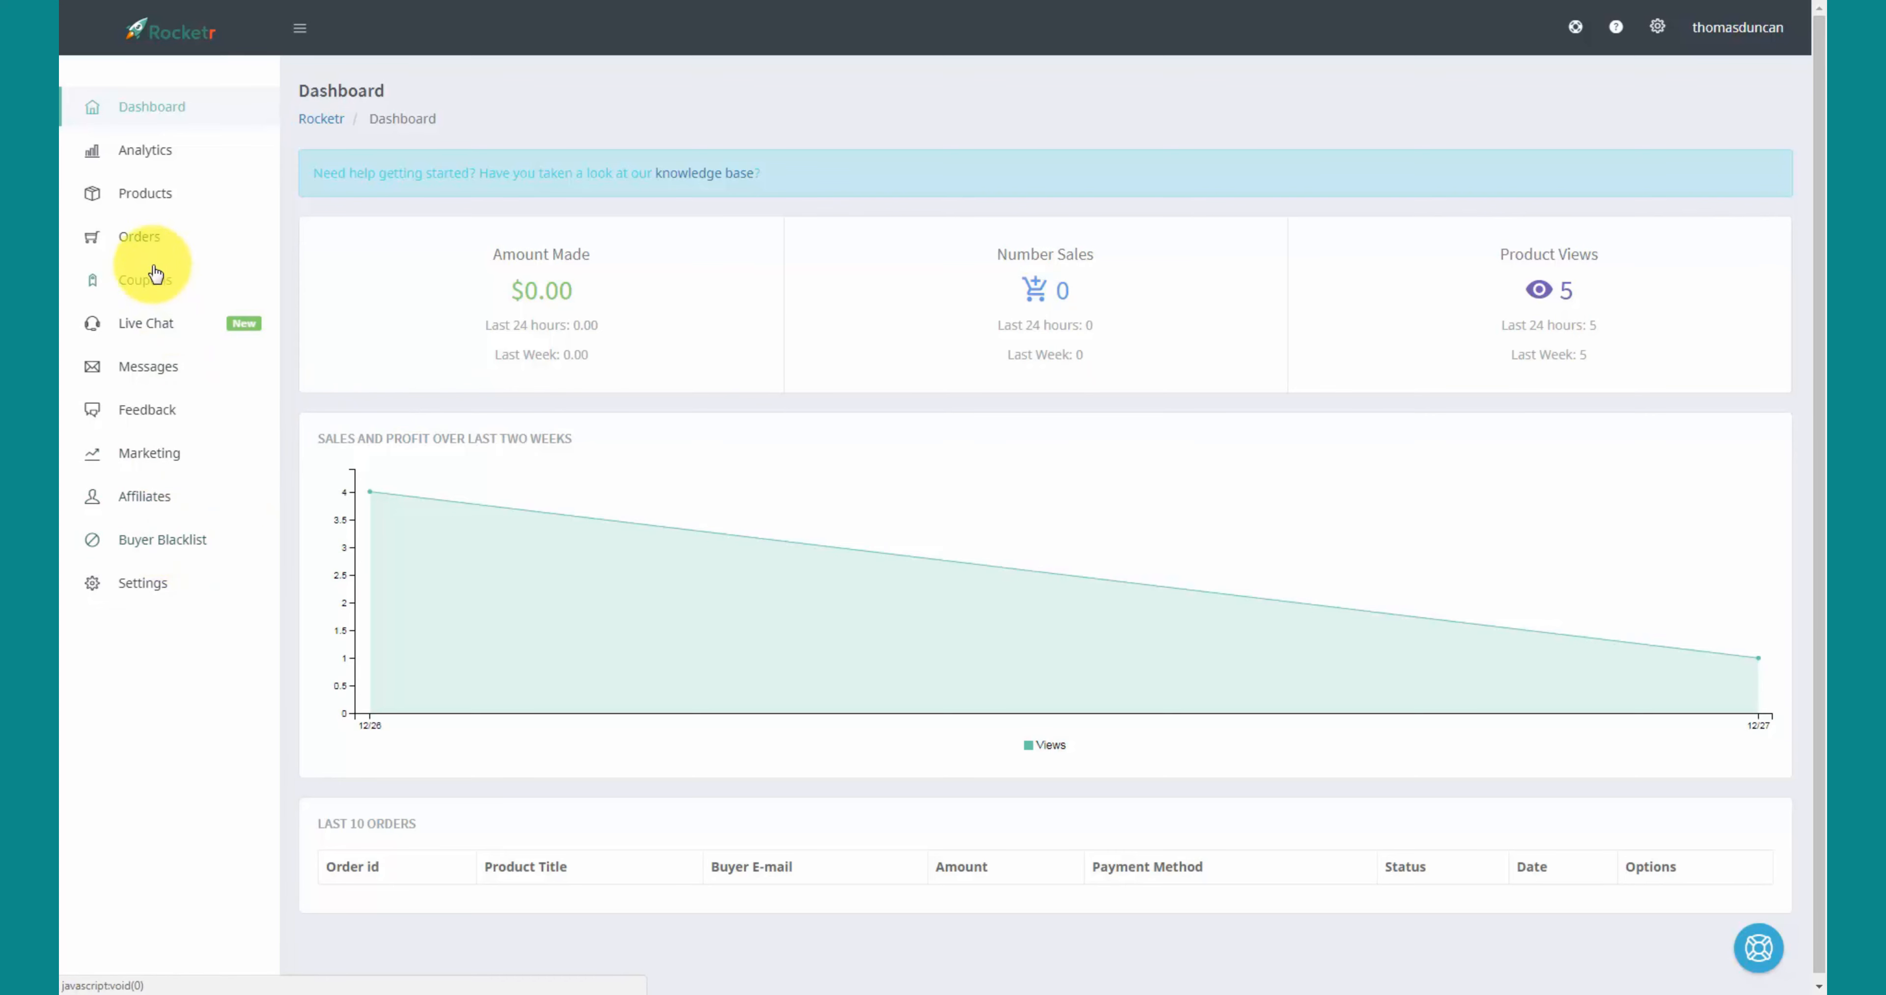
- Add an E-mail type entry to the Buyer Blacklist, then delete it to empty the table
click(150, 542)
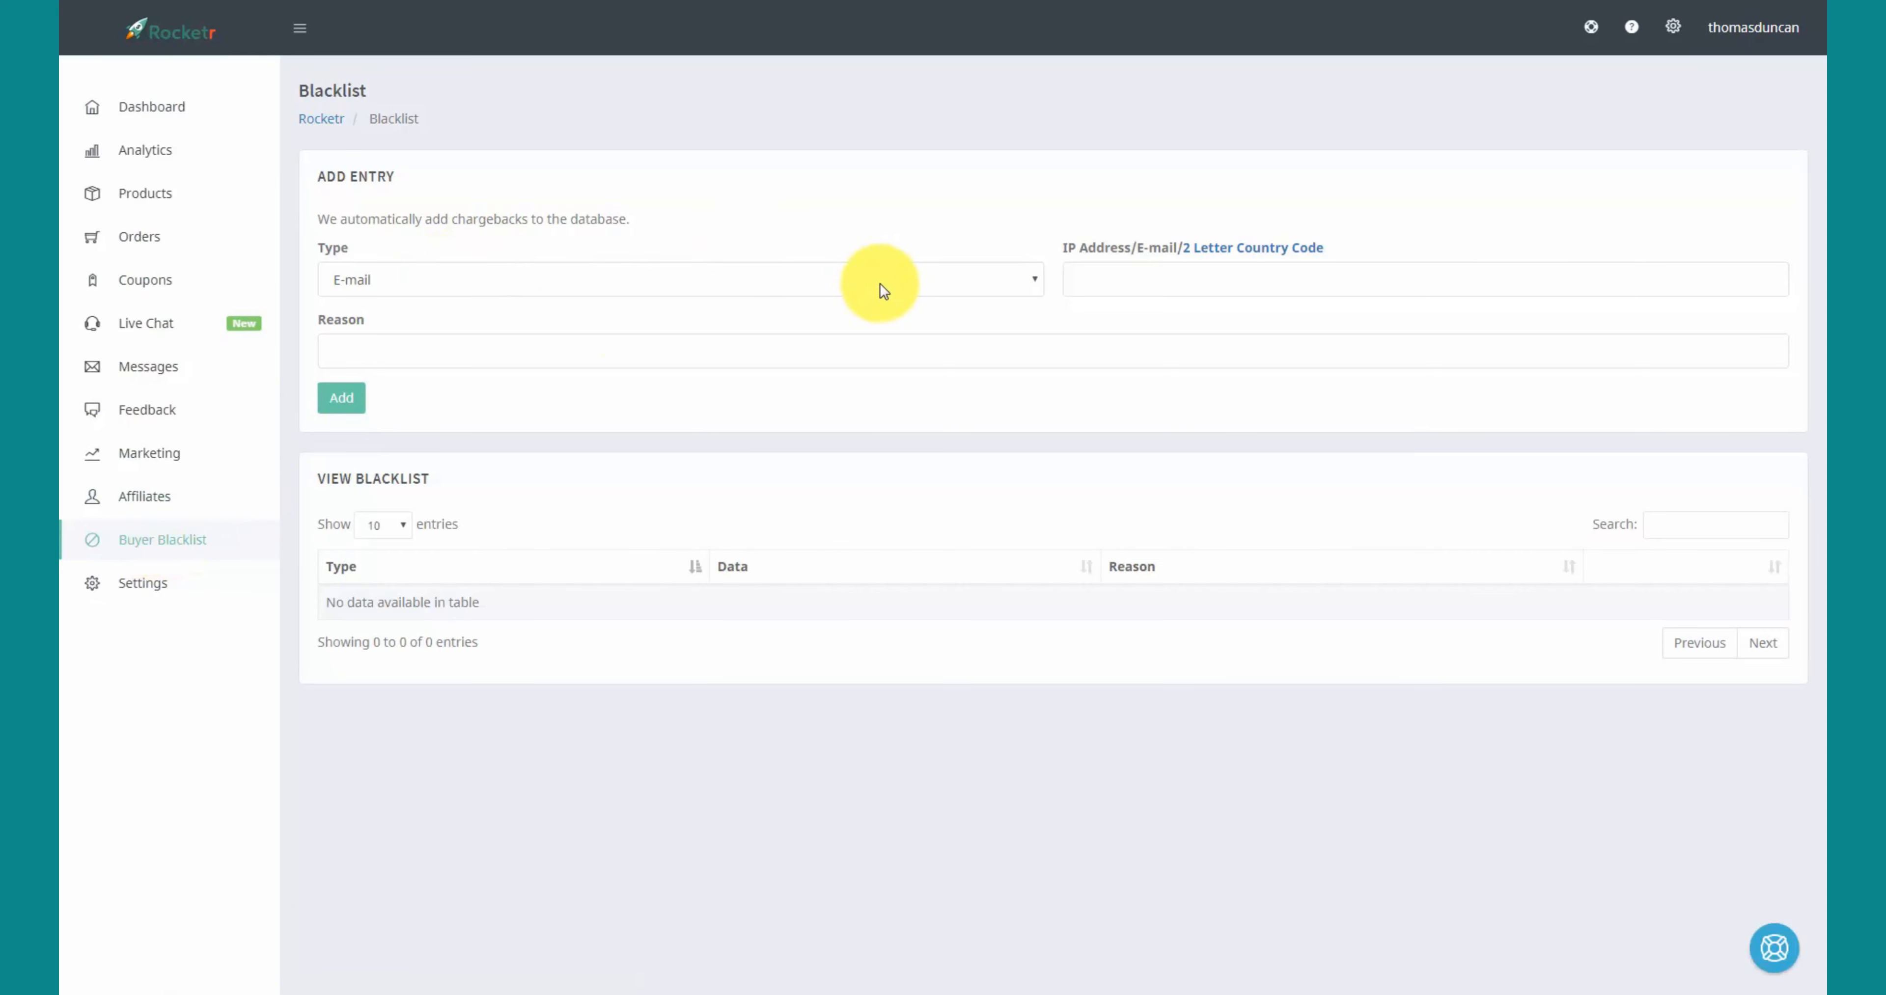
click(1024, 287)
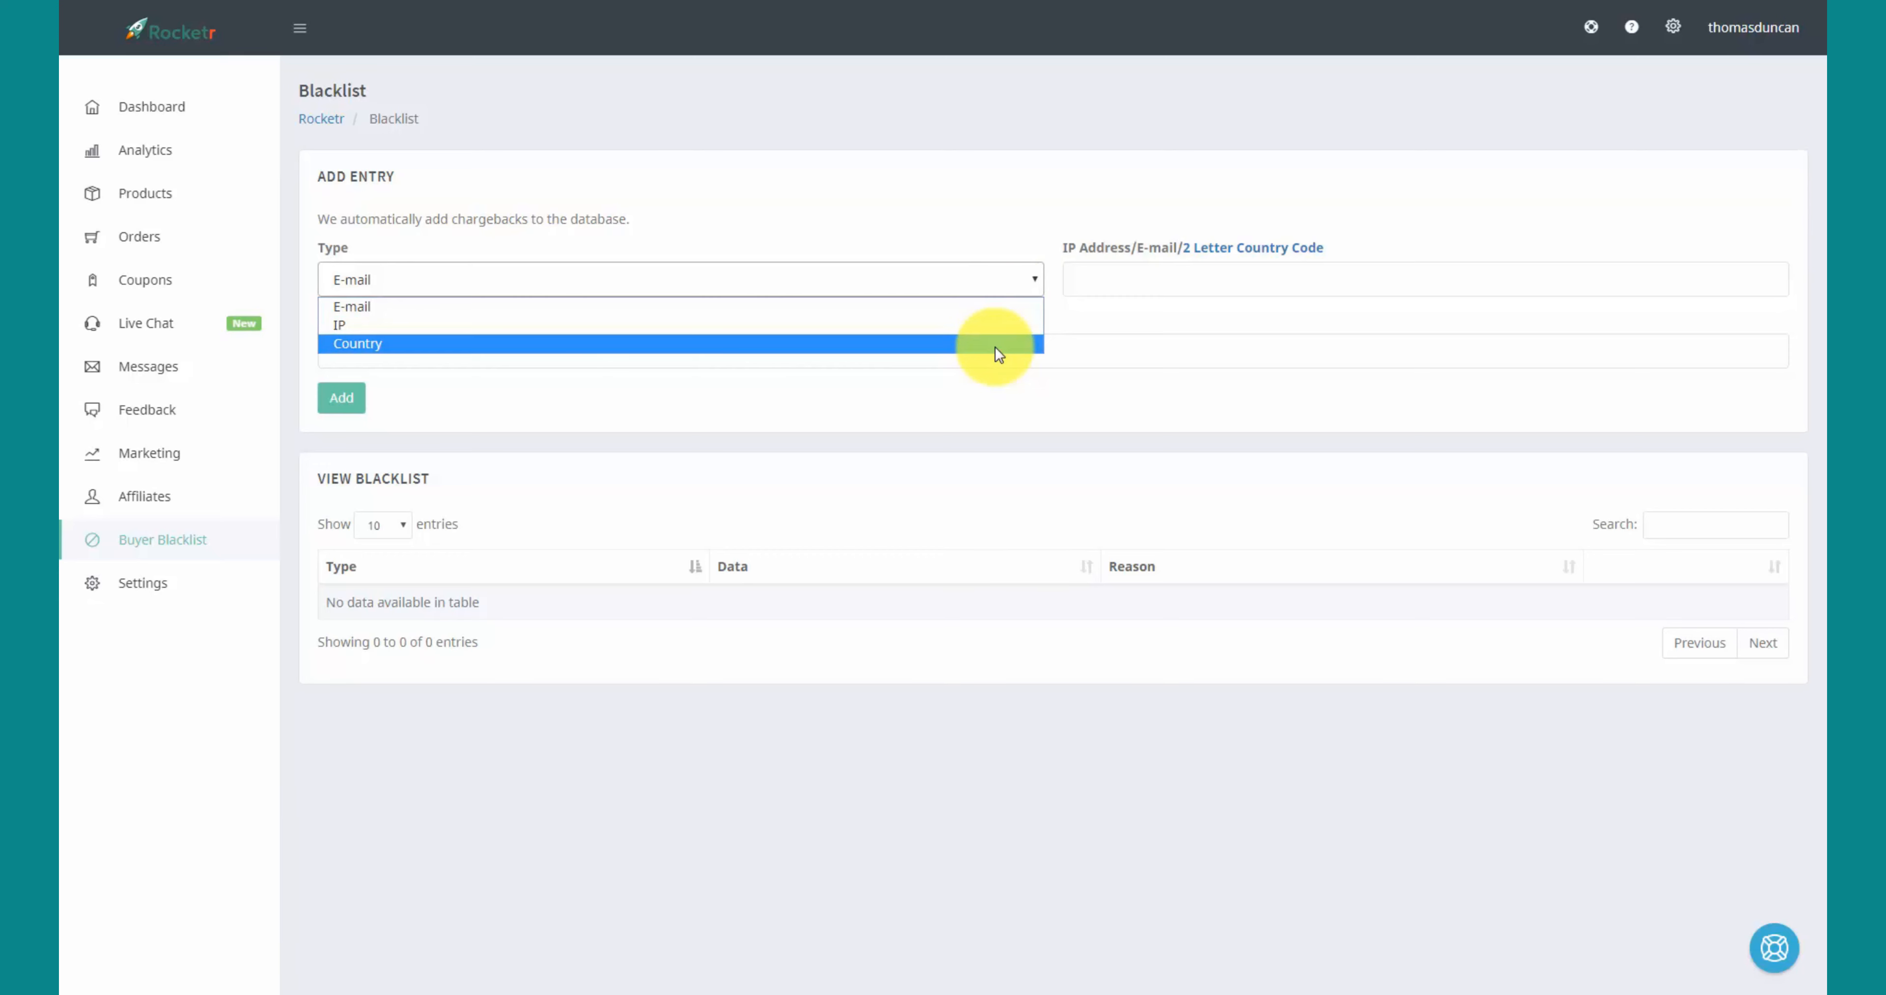
click(936, 222)
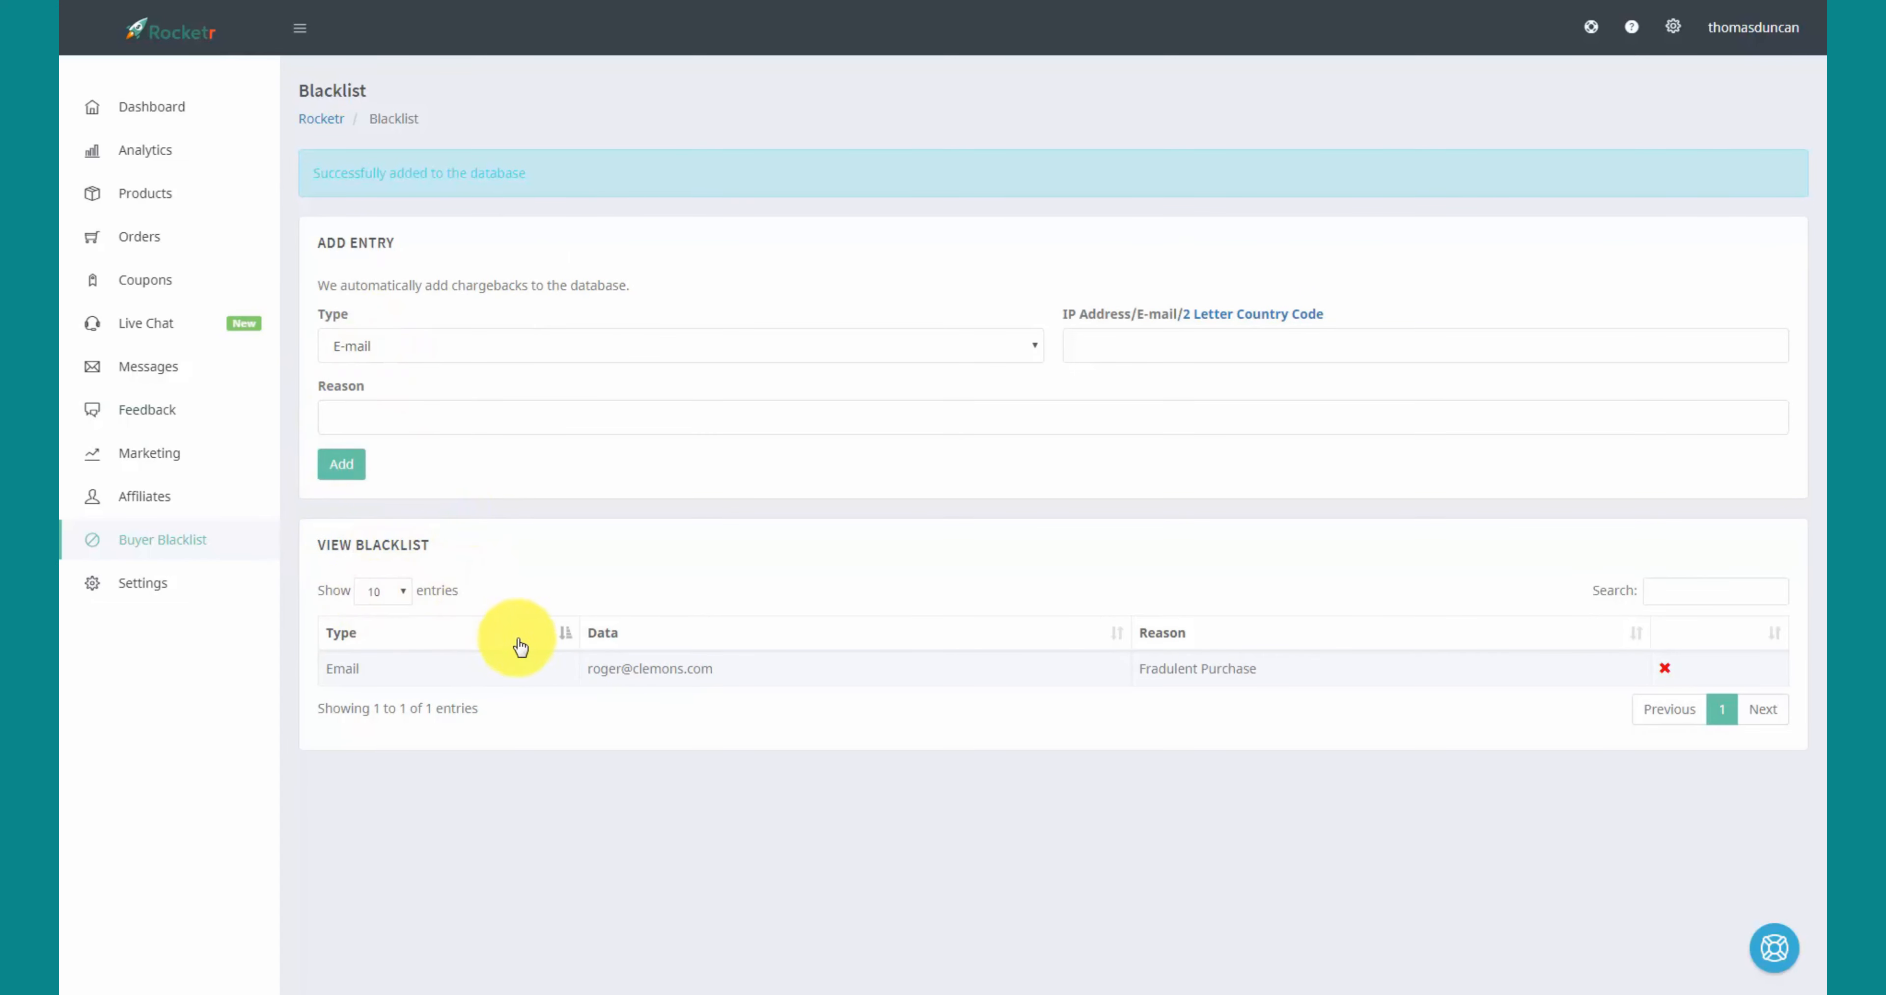
click(1665, 669)
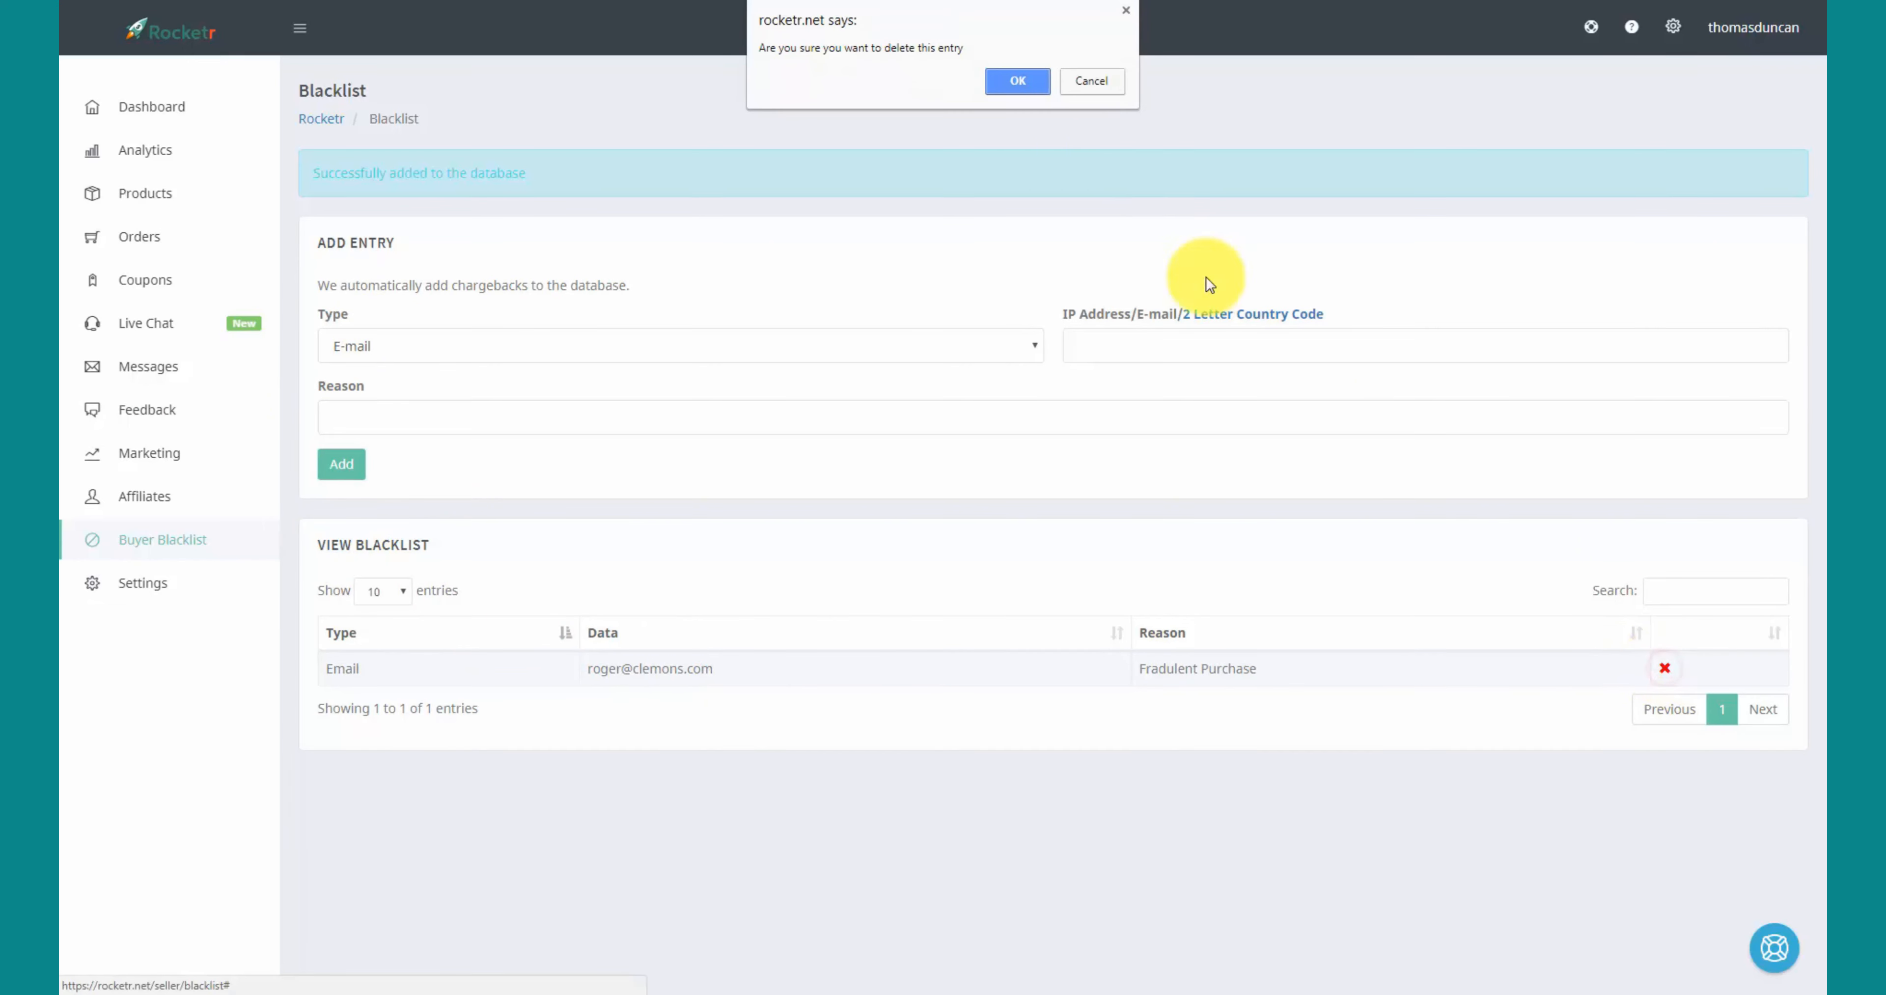
click(1014, 81)
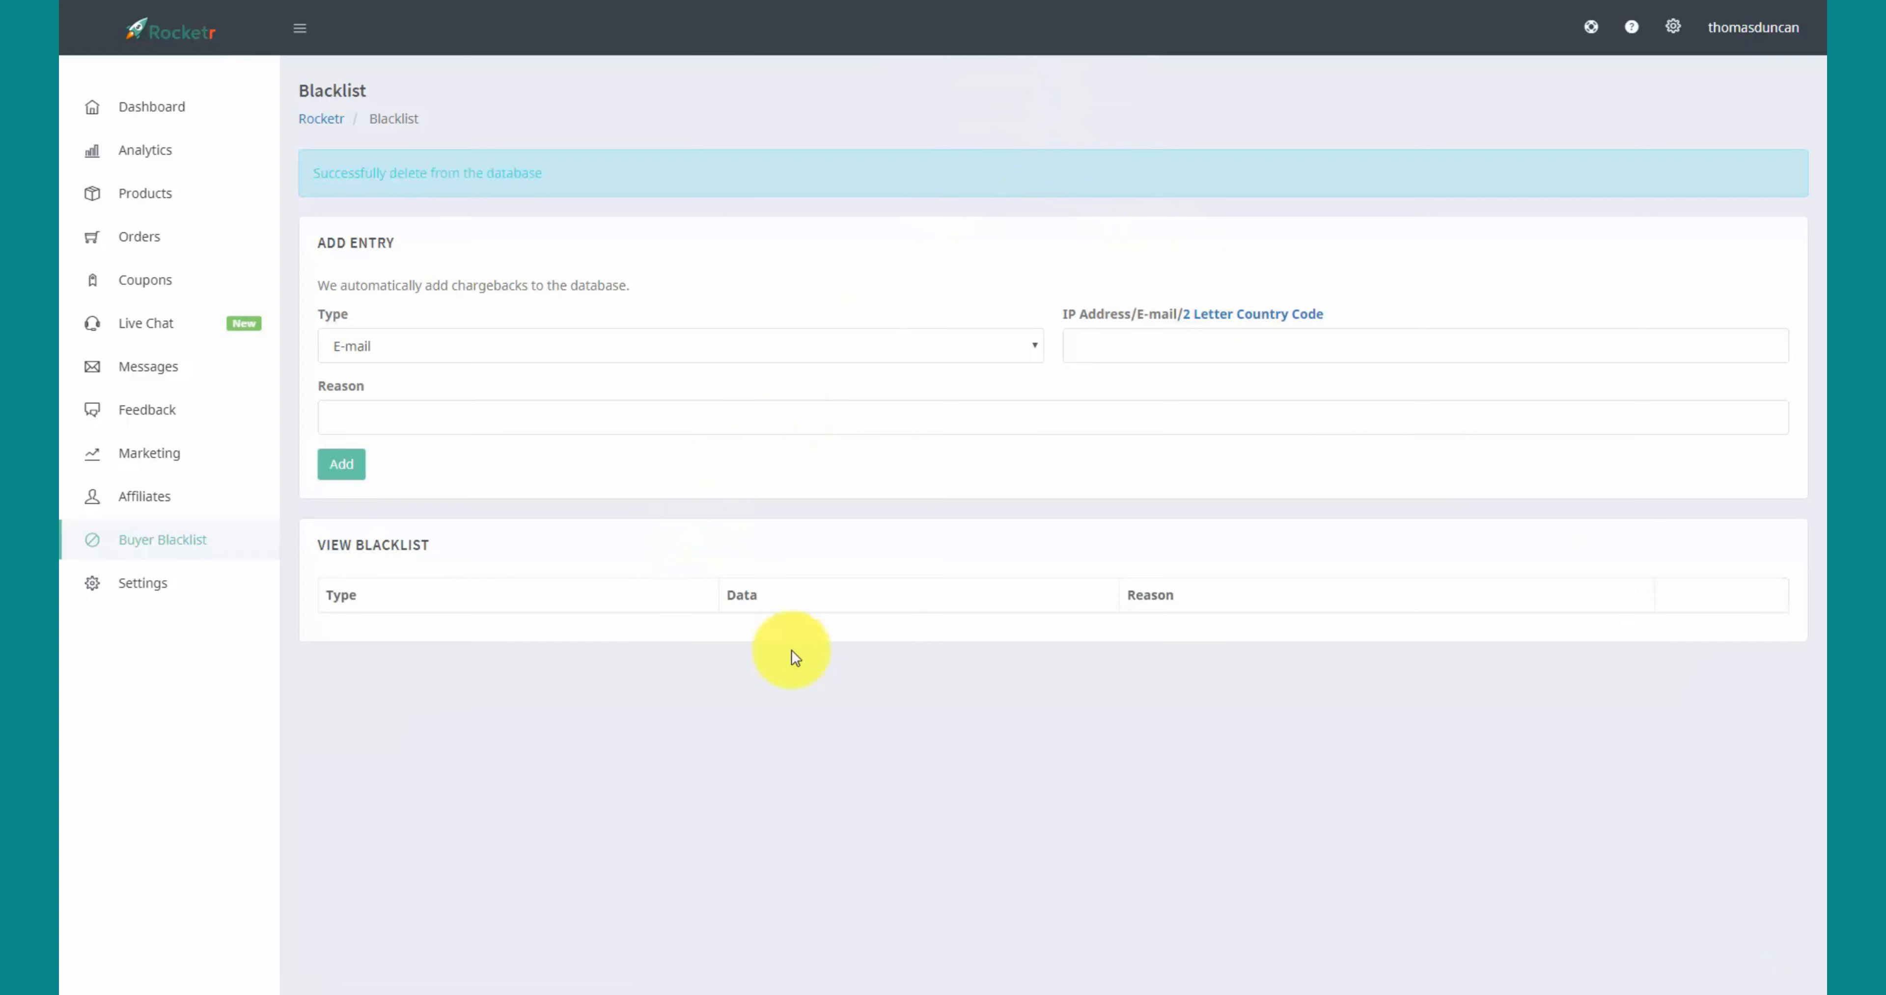